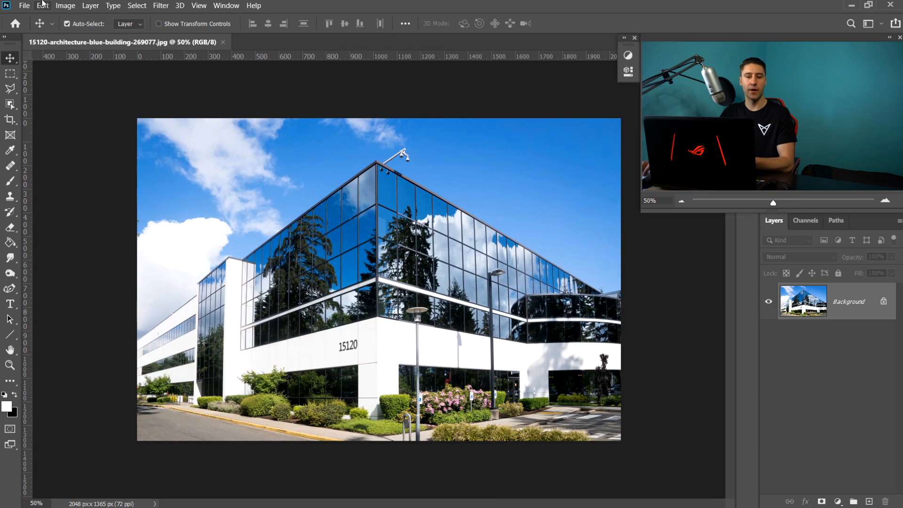
- Unlock the Background layer of the building photo
click(25, 6)
click(370, 4)
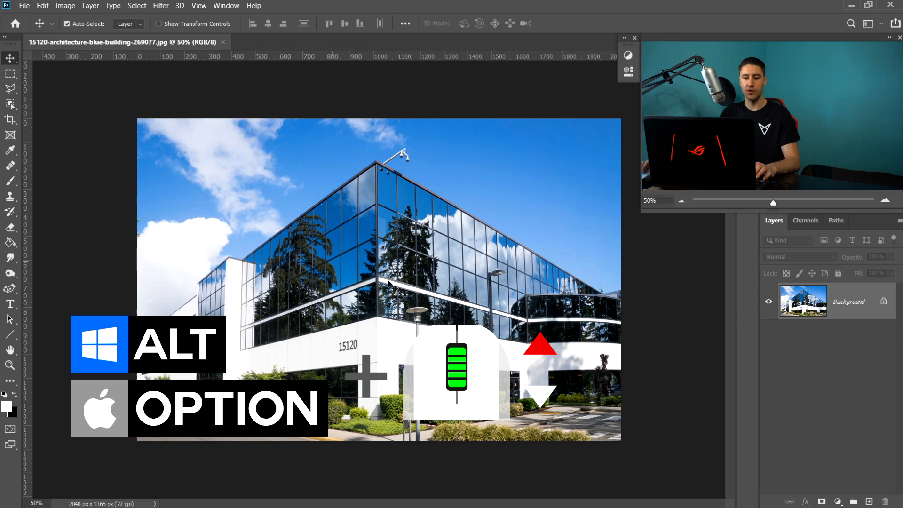
scroll(386, 281, up, 2)
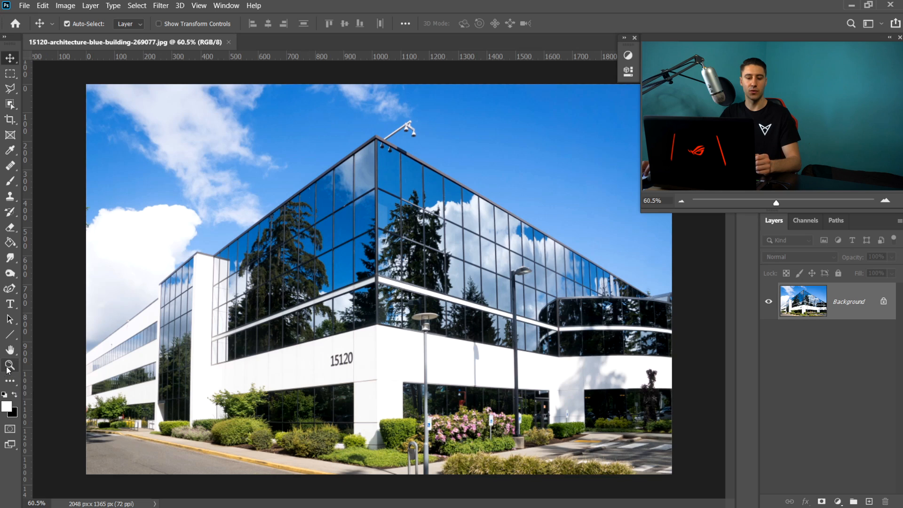
click(884, 300)
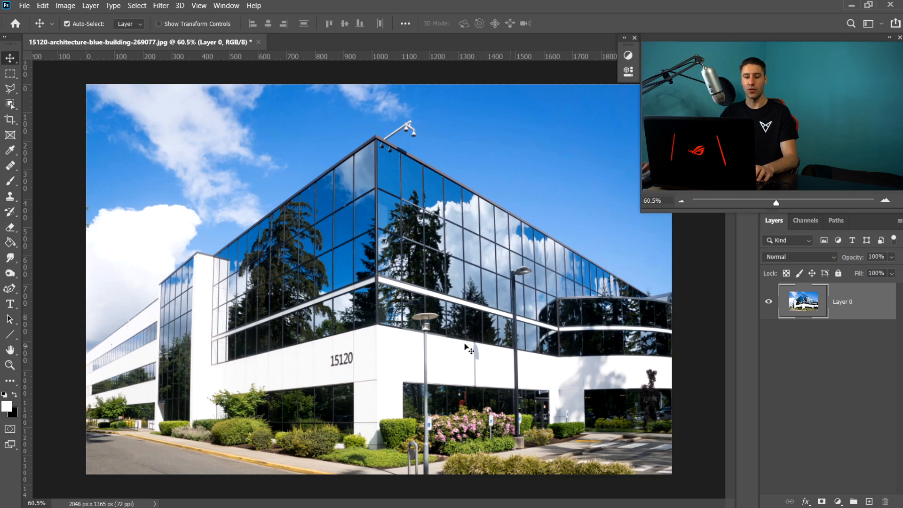
- Zoom in on the 15120 sign and paint it out with the Healing Brush, sampling clean wall beside it
drag(282, 392, 664, 340)
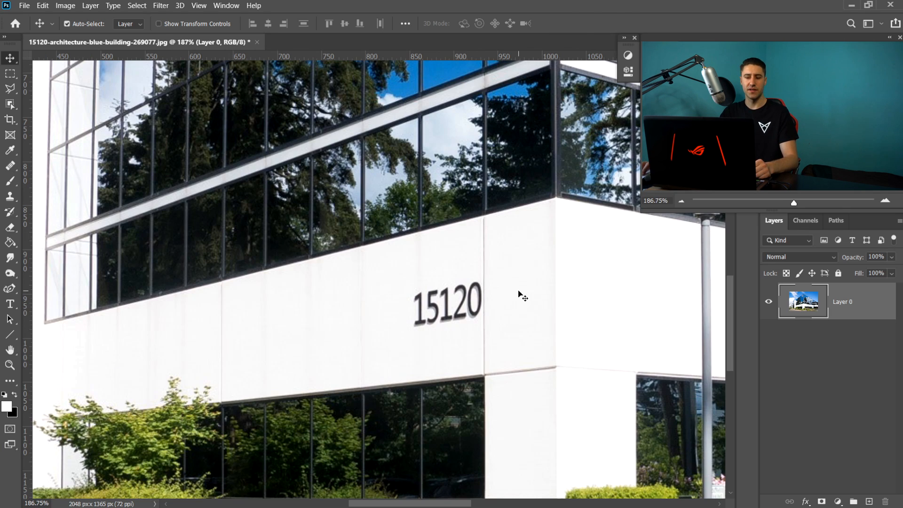
click(9, 170)
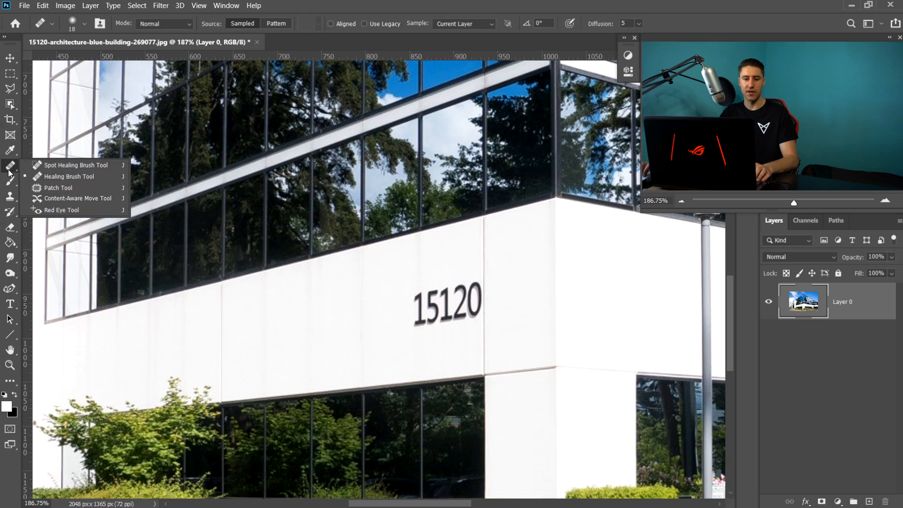
click(47, 177)
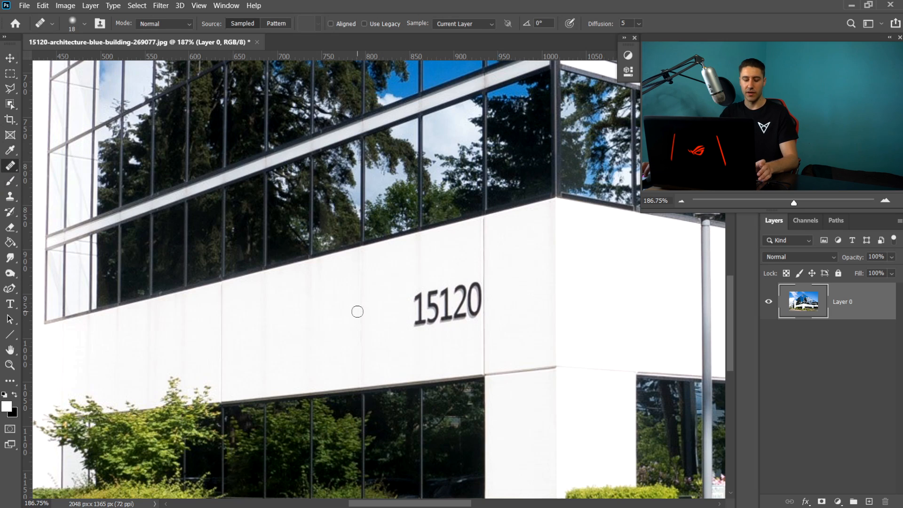
key(alt)
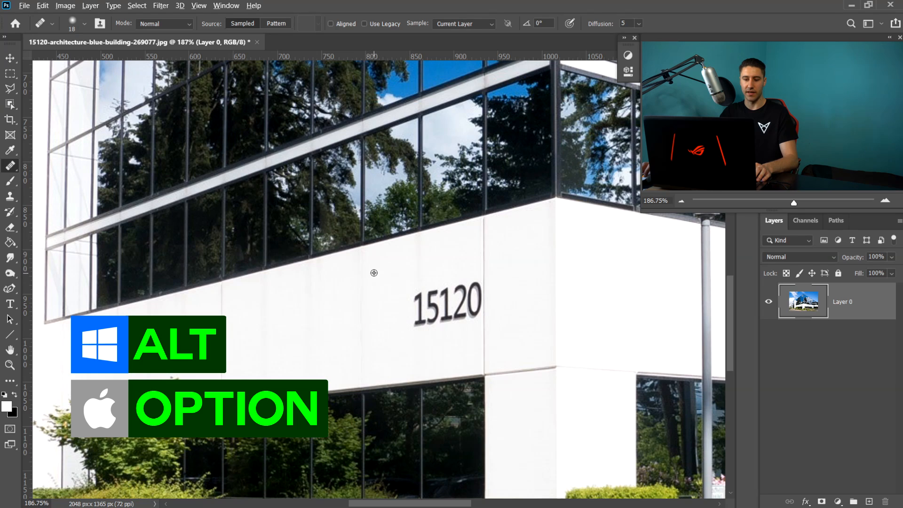
alt+click(374, 272)
mouse_move(414, 288)
mouse_down()
mouse_move(412, 314)
mouse_move(418, 288)
mouse_move(392, 291)
mouse_move(428, 261)
mouse_move(423, 211)
mouse_move(435, 289)
mouse_up()
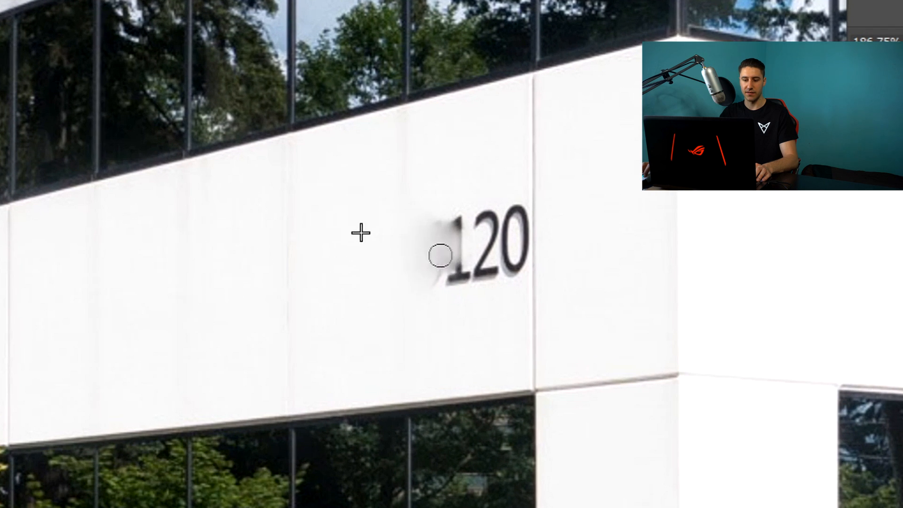
mouse_move(441, 255)
mouse_down()
mouse_move(464, 225)
mouse_move(448, 285)
mouse_move(445, 269)
mouse_move(467, 211)
mouse_move(485, 218)
mouse_move(462, 292)
mouse_move(477, 288)
mouse_move(477, 258)
mouse_up()
alt+click(310, 188)
mouse_move(449, 216)
mouse_down()
mouse_move(484, 287)
mouse_move(502, 247)
mouse_move(520, 244)
mouse_move(498, 260)
mouse_move(520, 220)
mouse_move(471, 238)
mouse_up()
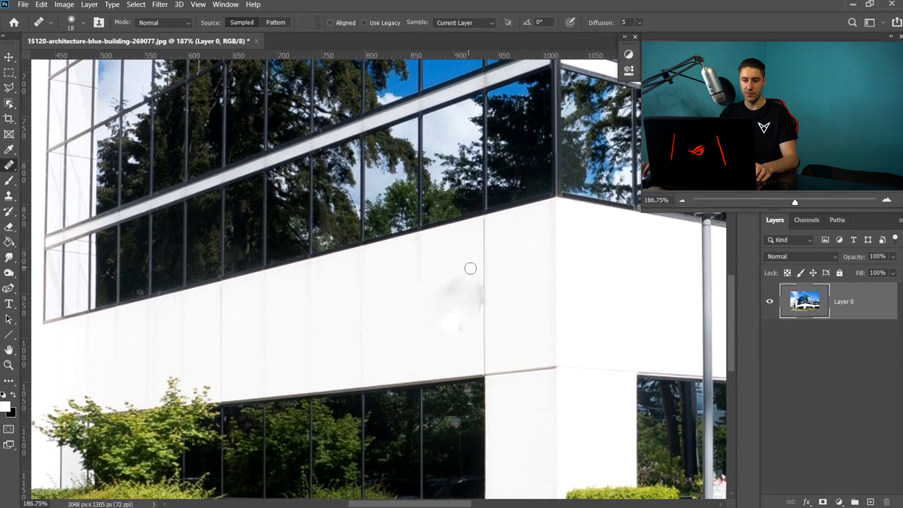
- Clean up the leftover smudges where the numbers were using the Clone Stamp tool
click(10, 196)
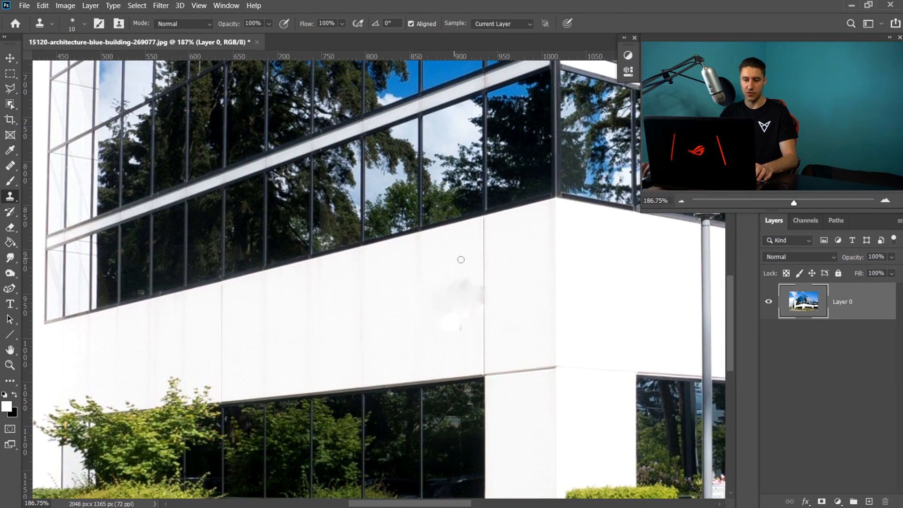
drag(478, 279, 478, 300)
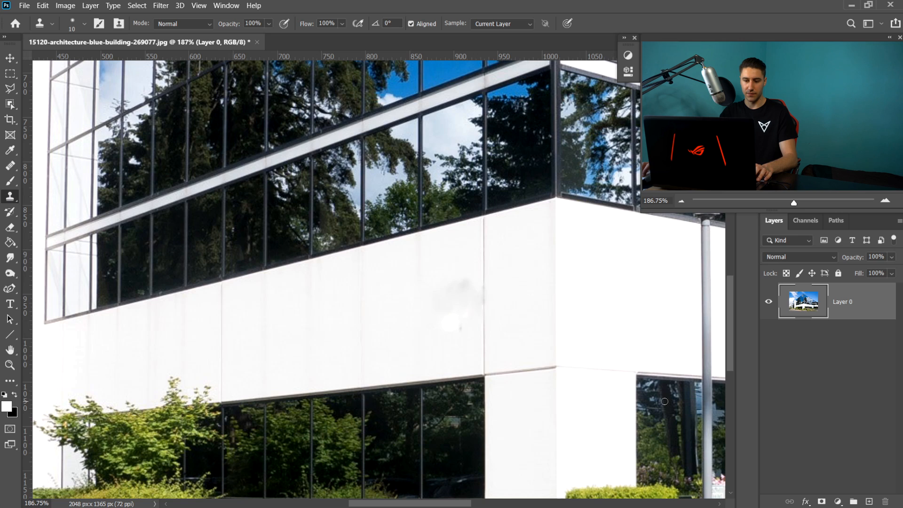
mouse_move(459, 275)
mouse_down()
mouse_move(461, 288)
mouse_move(464, 279)
mouse_up()
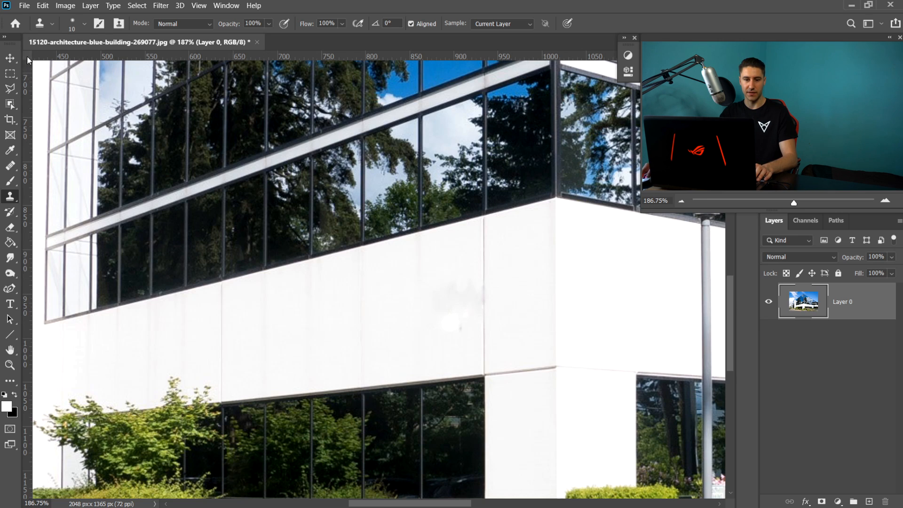
click(10, 58)
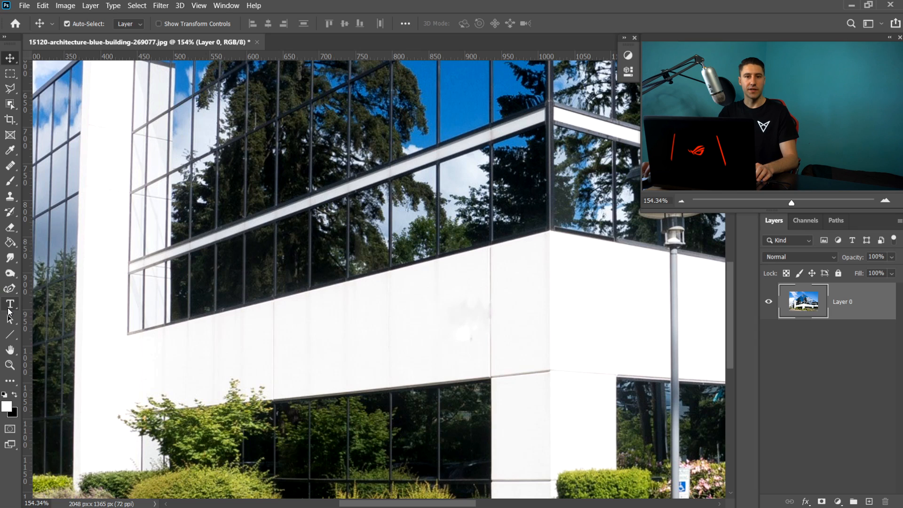
- Draw a paragraph text box over the wall and type VerticHQ
click(10, 306)
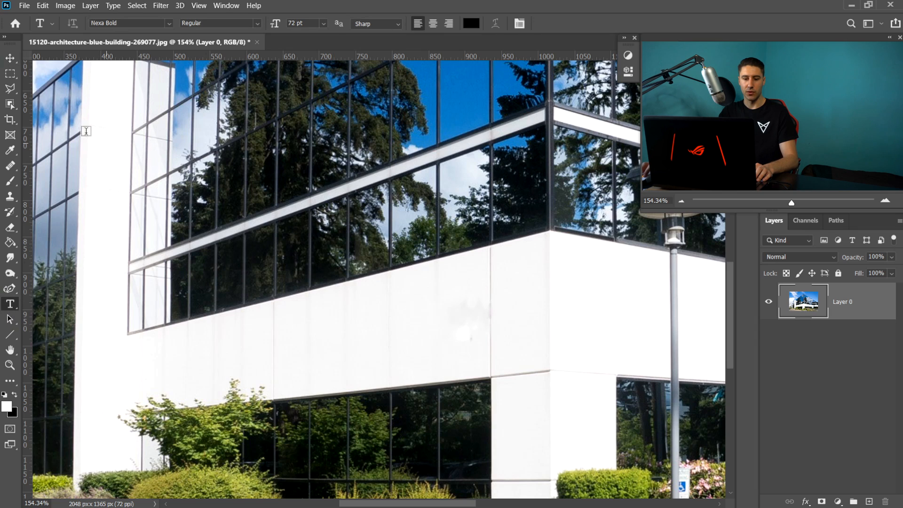
drag(72, 105, 561, 363)
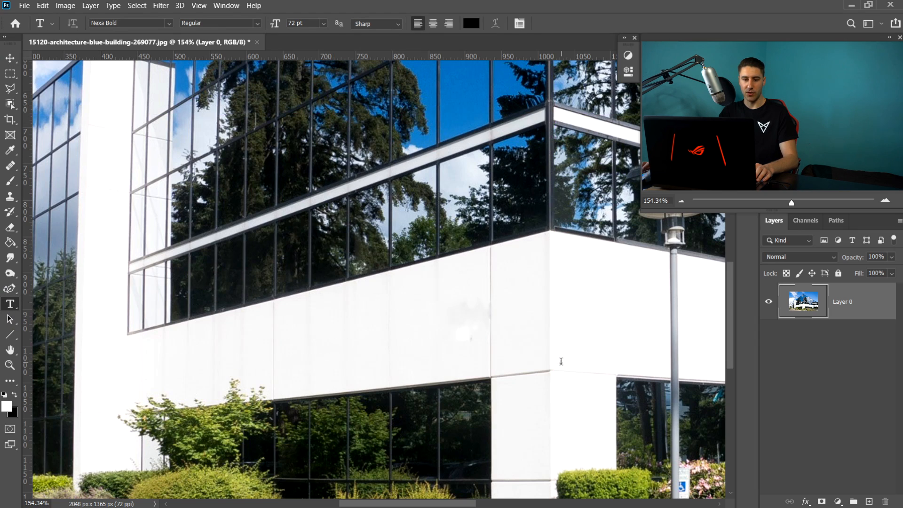
text(Vert)
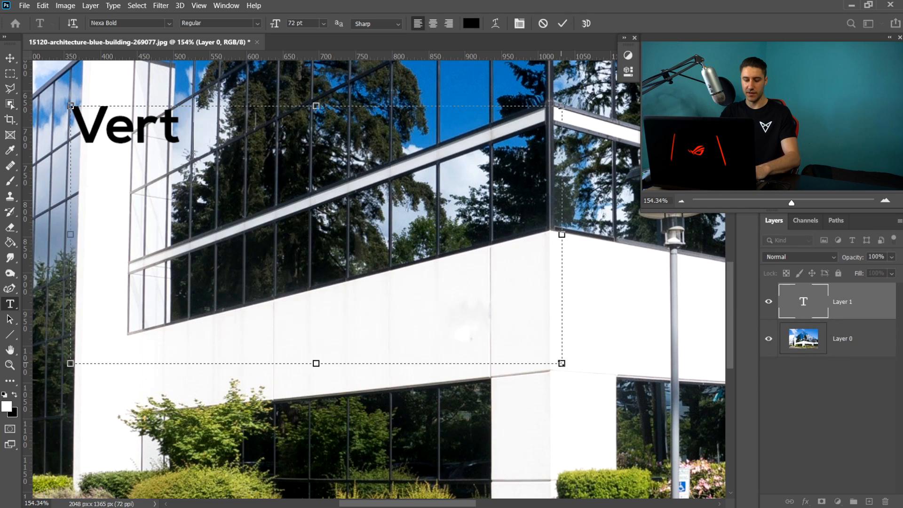
text(icHQ)
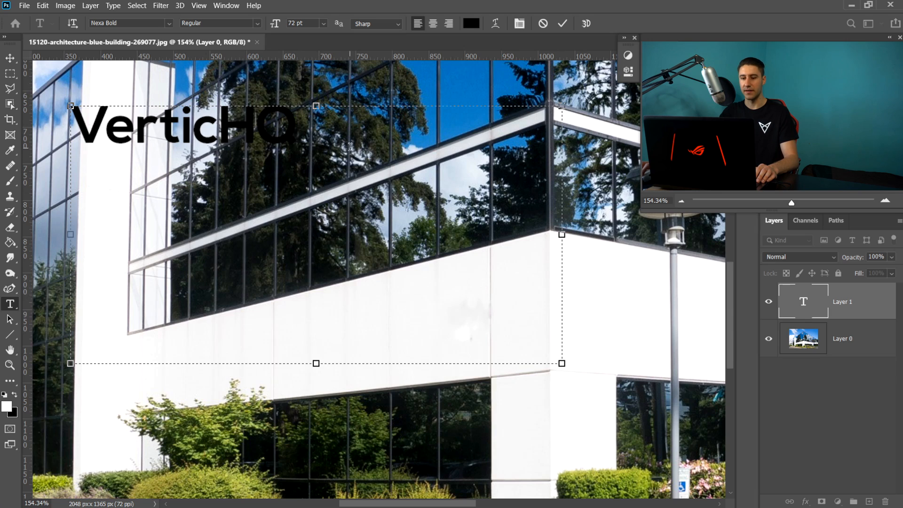
- Select all the text, set its font size to 129 pt, and shrink the text box to fit
key(ctrl+a)
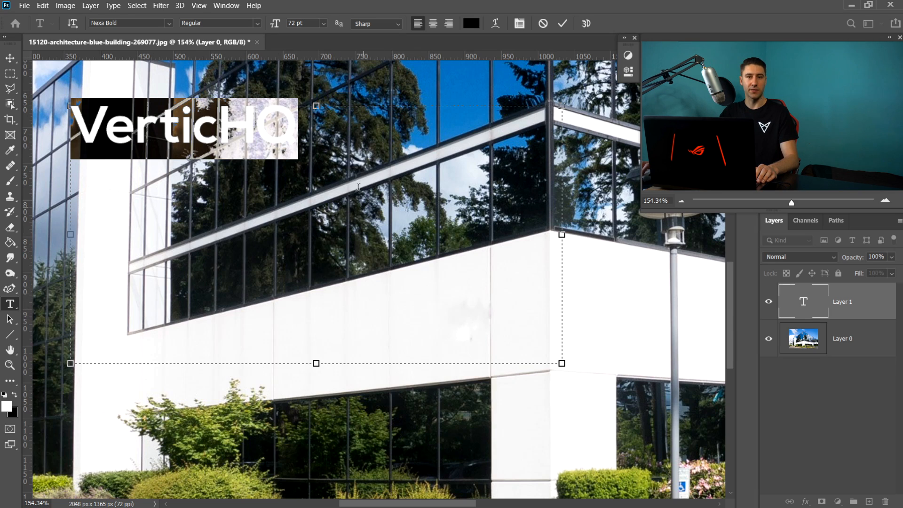
click(368, 160)
key(ctrl+a)
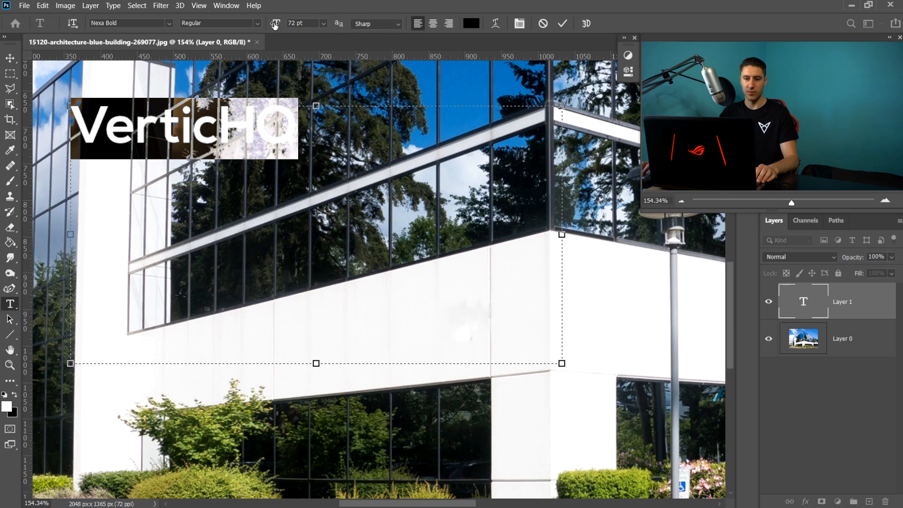
drag(274, 25, 301, 24)
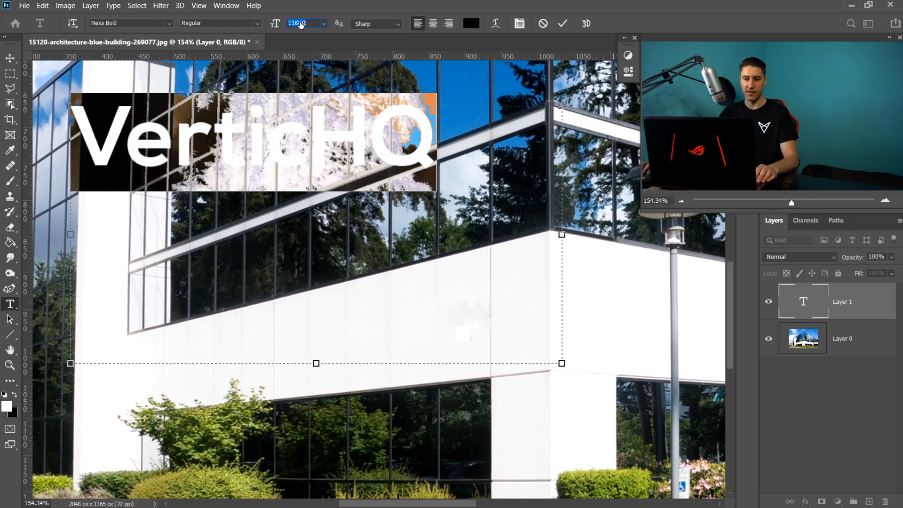
text(129)
key(Return)
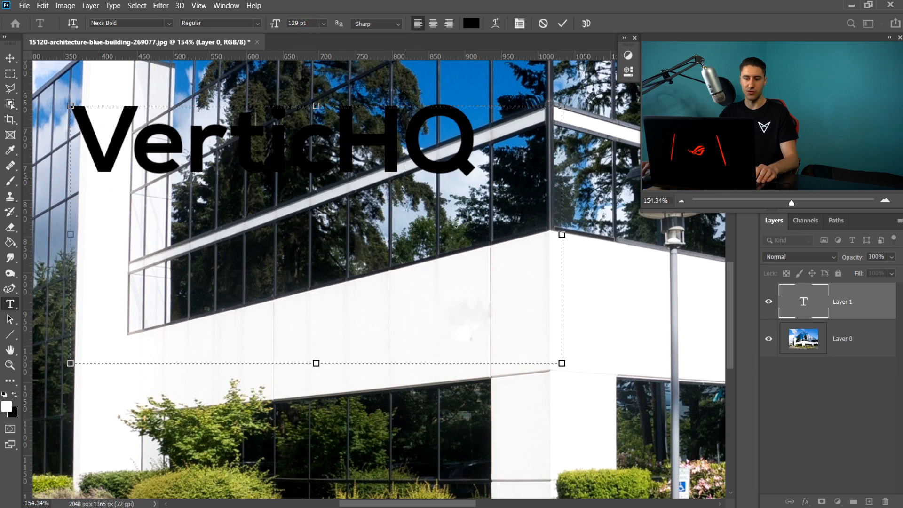
drag(562, 363, 483, 175)
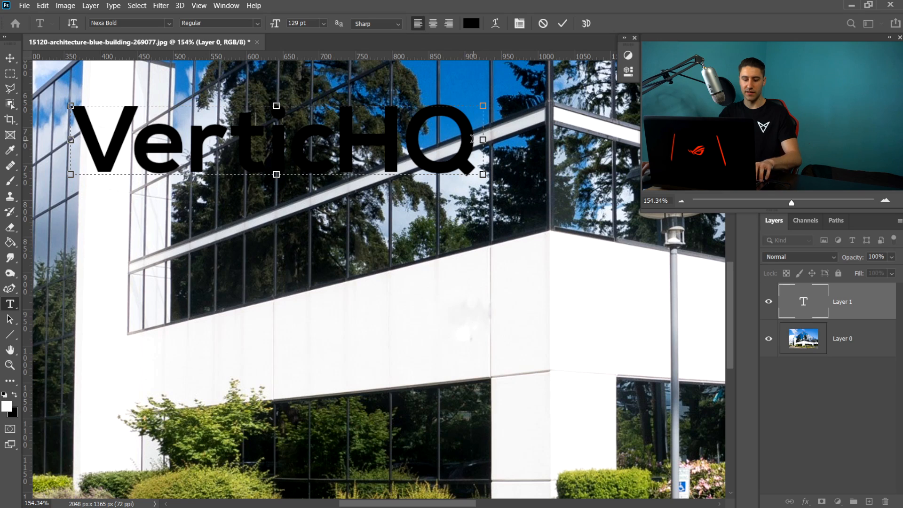
click(10, 58)
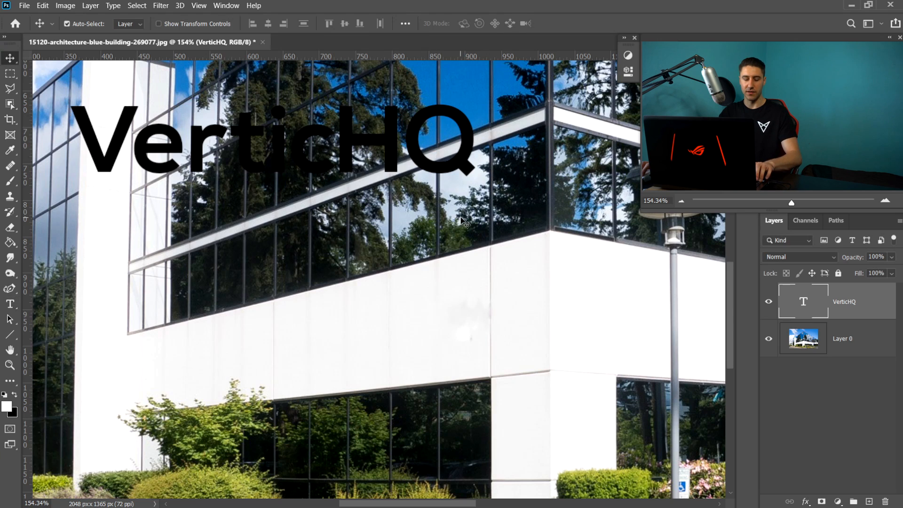
- Move the VerticHQ text down onto the white wall band with Free Transform
key(ctrl+t)
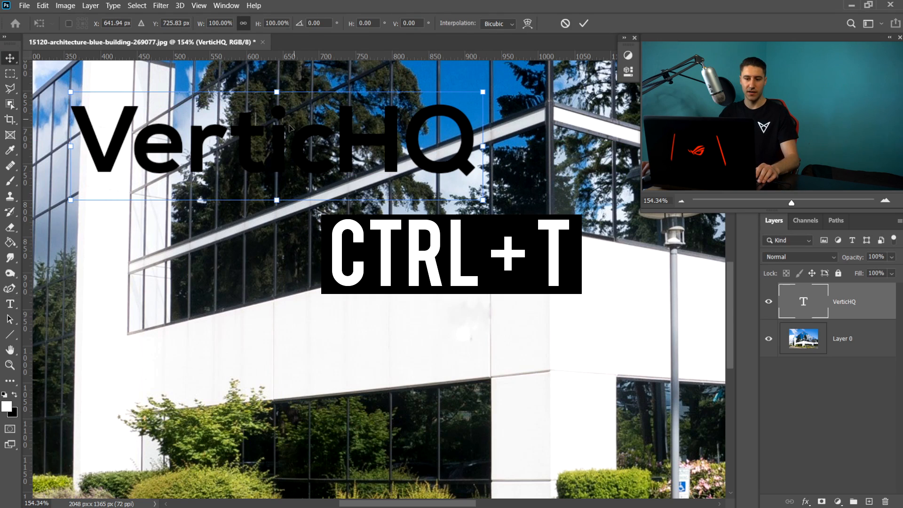
drag(279, 121, 385, 337)
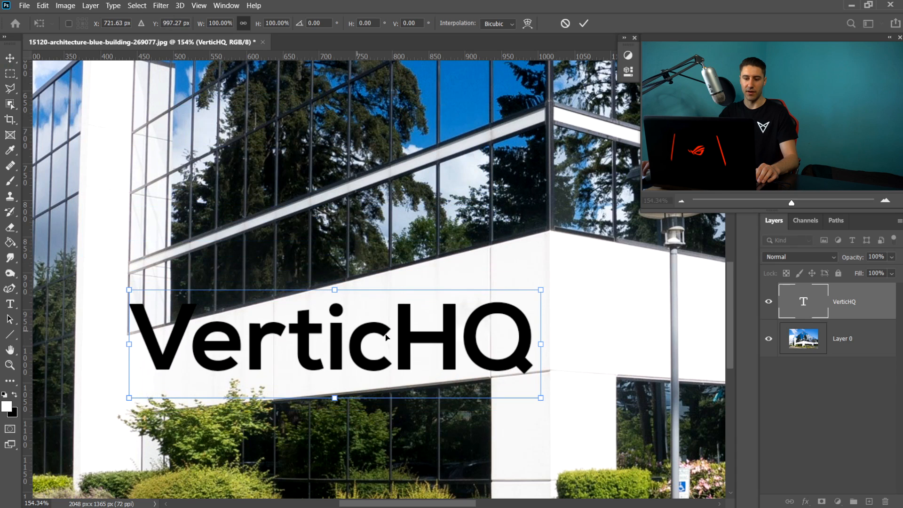
key(Return)
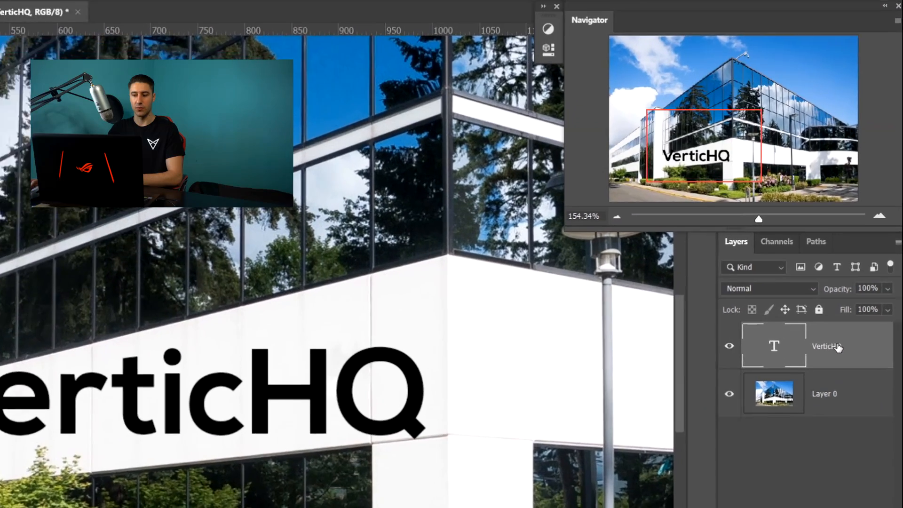
- Convert the VerticHQ layer to a smart object and nudge it slightly right with Free Transform
right_click(805, 296)
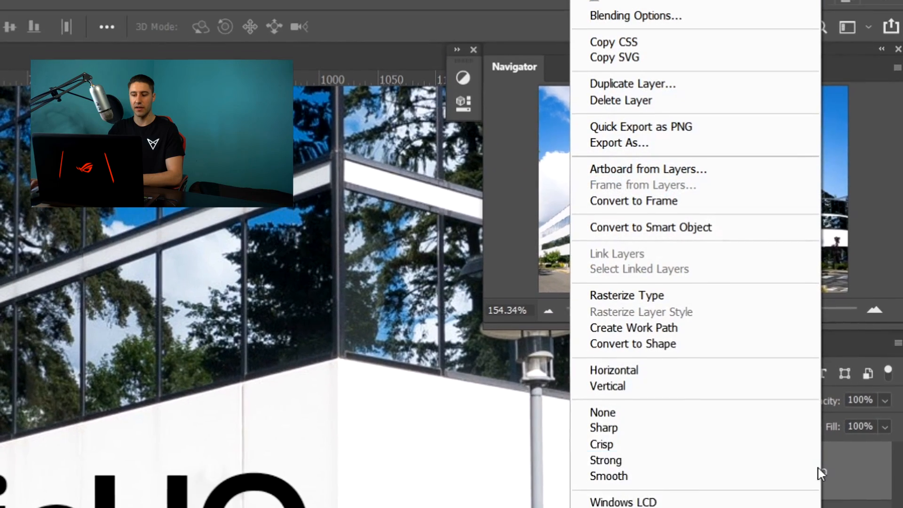
click(680, 242)
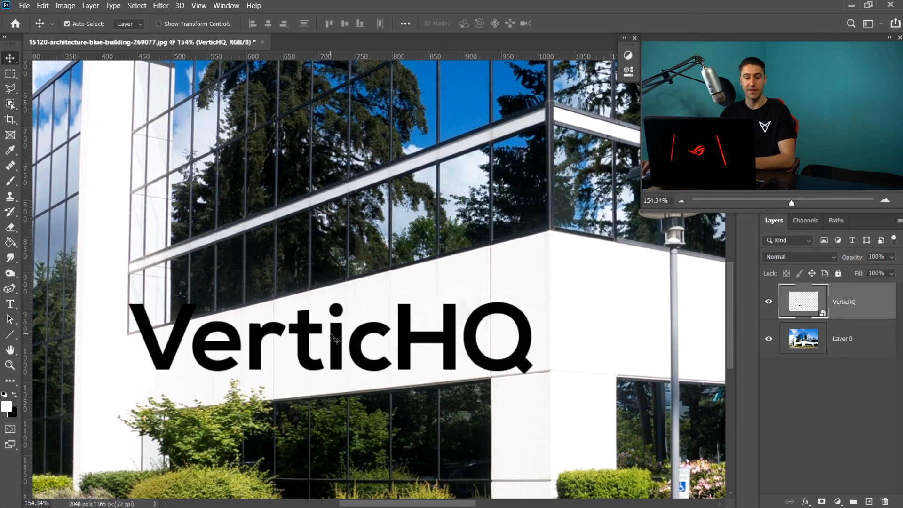
key(ctrl+t)
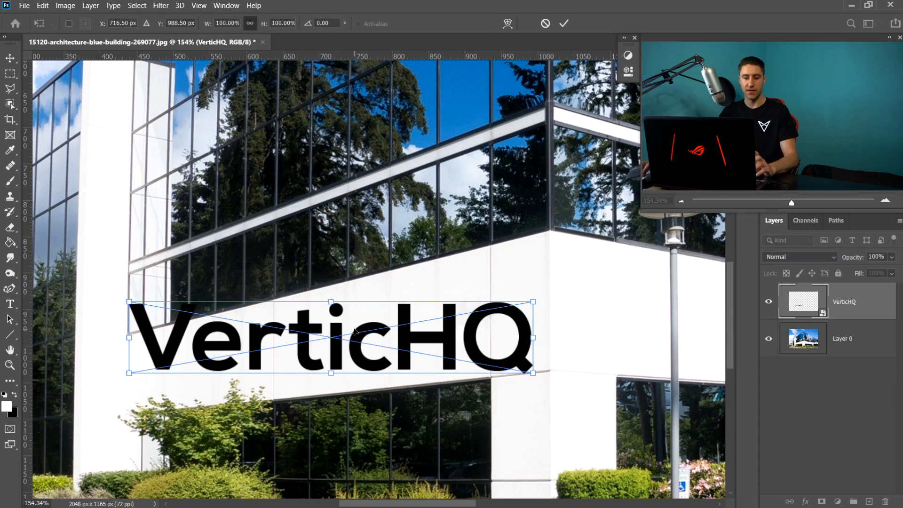
drag(355, 330, 394, 324)
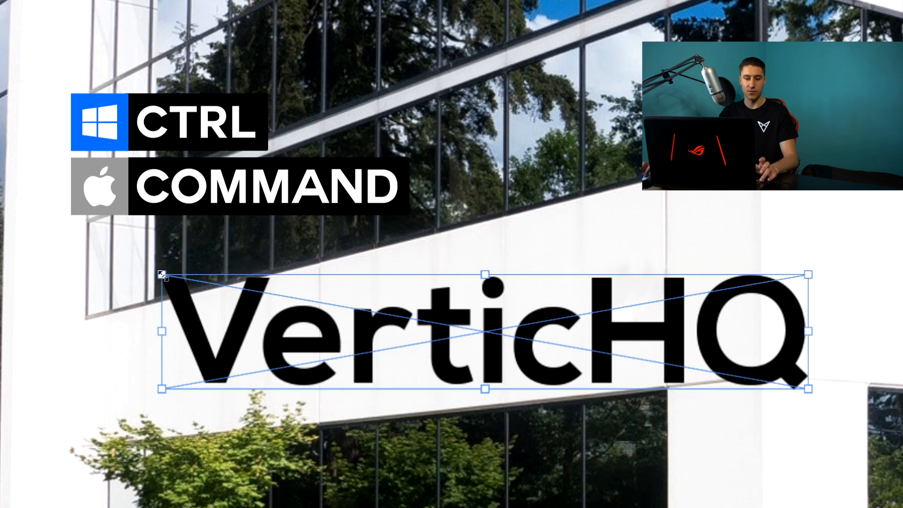
- Distort the VerticHQ text's corners with Free Transform so it follows the wall's perspective, and commit the transform
key(ctrl)
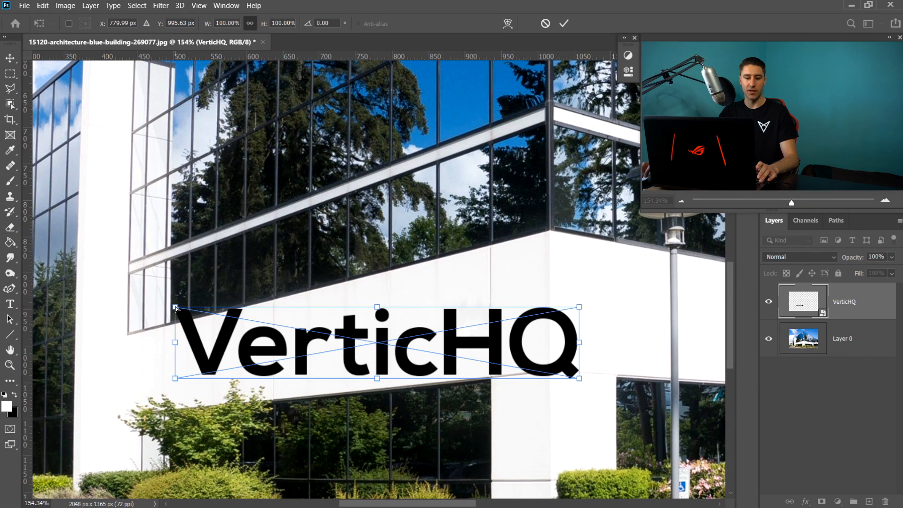
drag(175, 308, 168, 324)
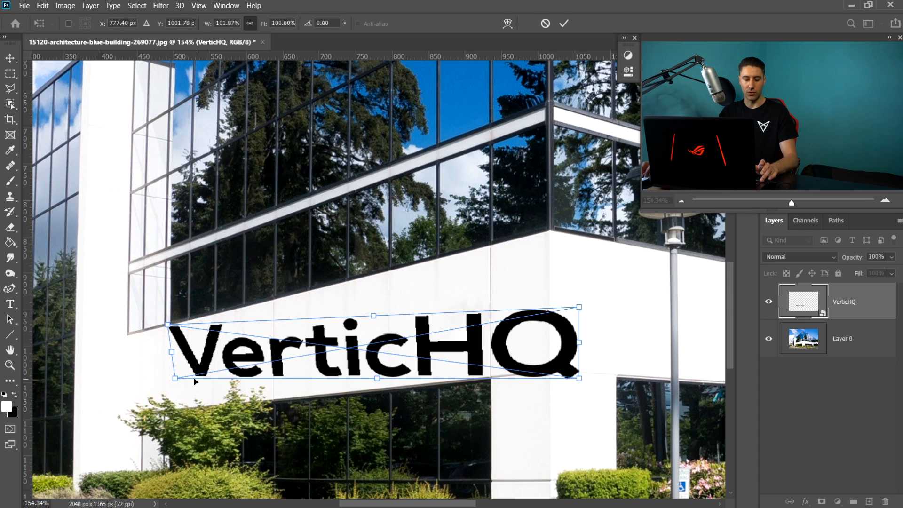
drag(175, 379, 169, 412)
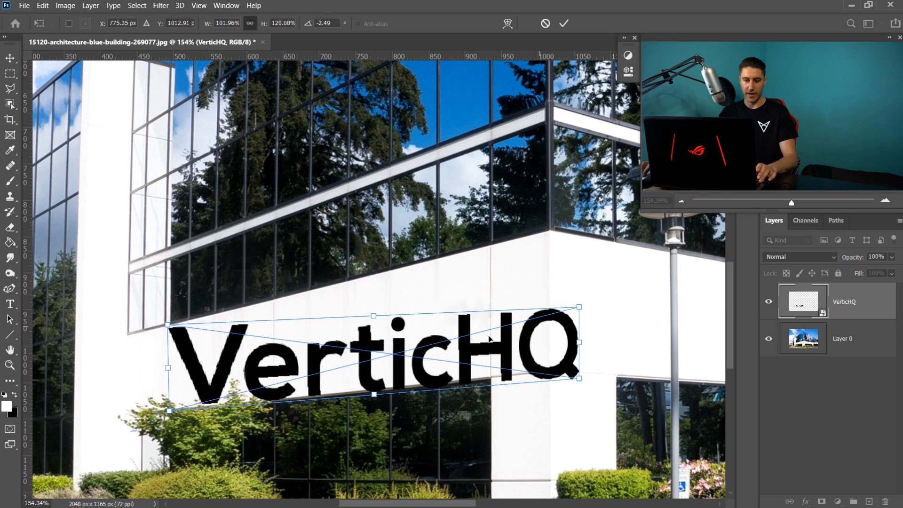
drag(383, 338, 345, 348)
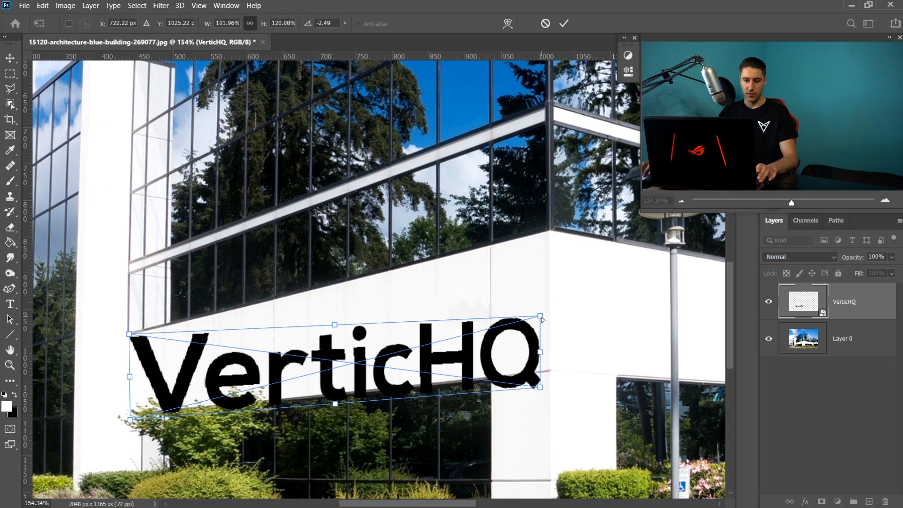
drag(541, 318, 548, 231)
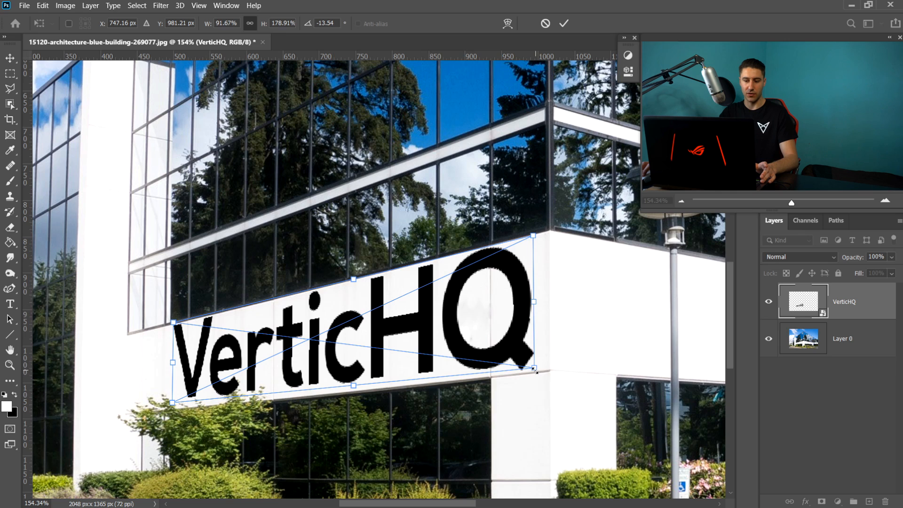
drag(534, 369, 429, 354)
drag(417, 323, 464, 327)
drag(477, 360, 461, 324)
key(Return)
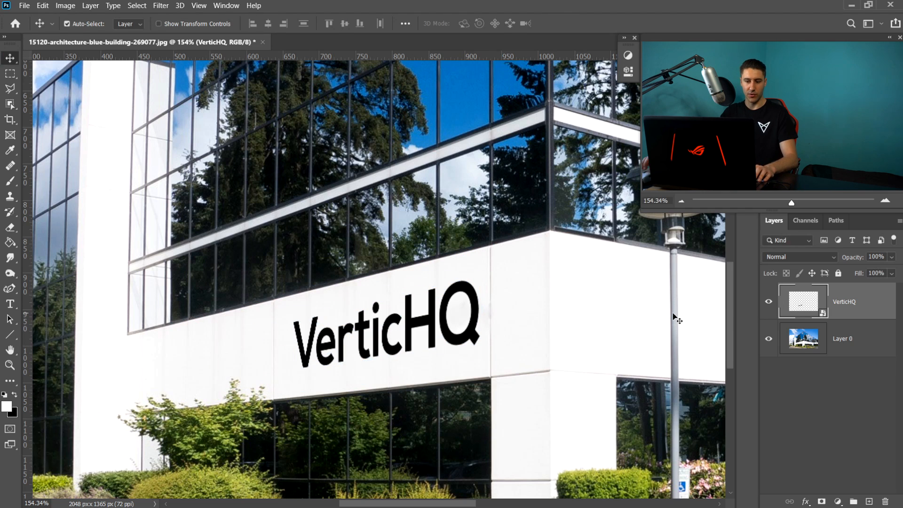
- Add a Drop Shadow style to the VerticHQ layer with colour 6c6c6c, angle 130° and opacity 77%
scroll(591, 332, down, 3)
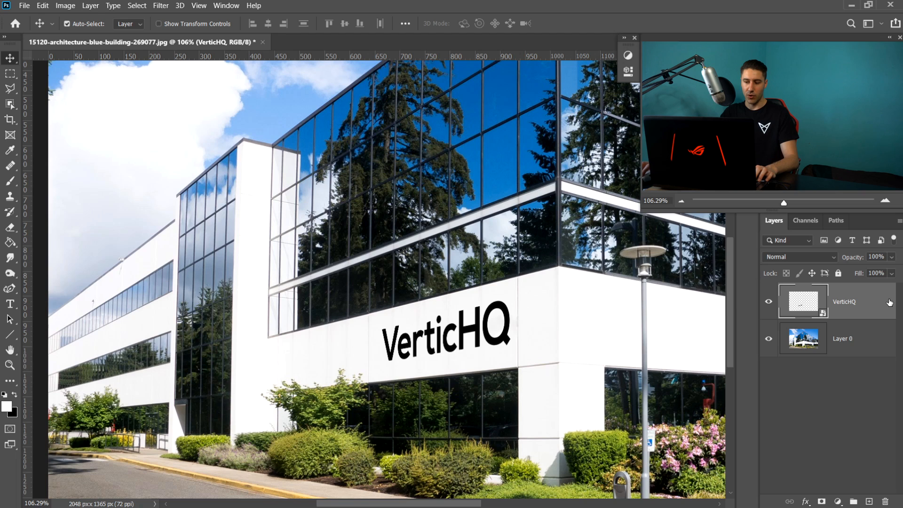
right_click(867, 296)
click(758, 12)
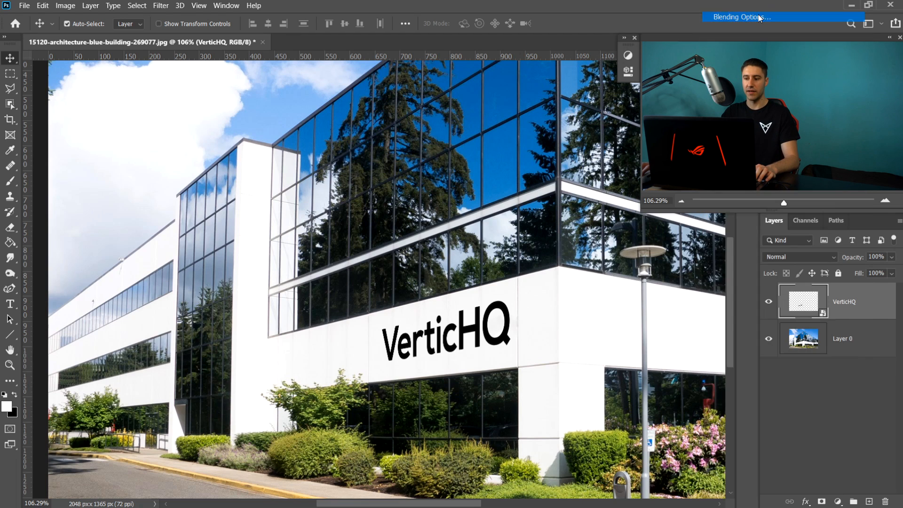
drag(526, 233, 553, 198)
click(478, 411)
click(498, 410)
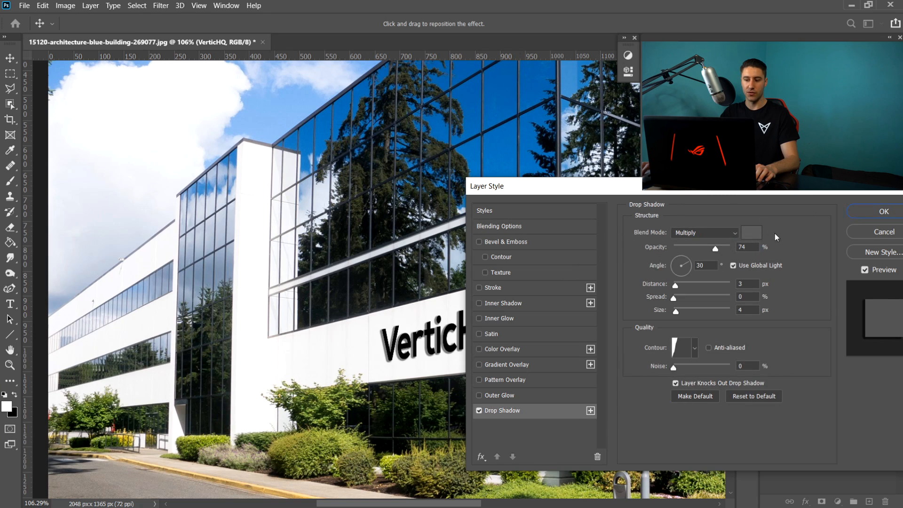
click(750, 233)
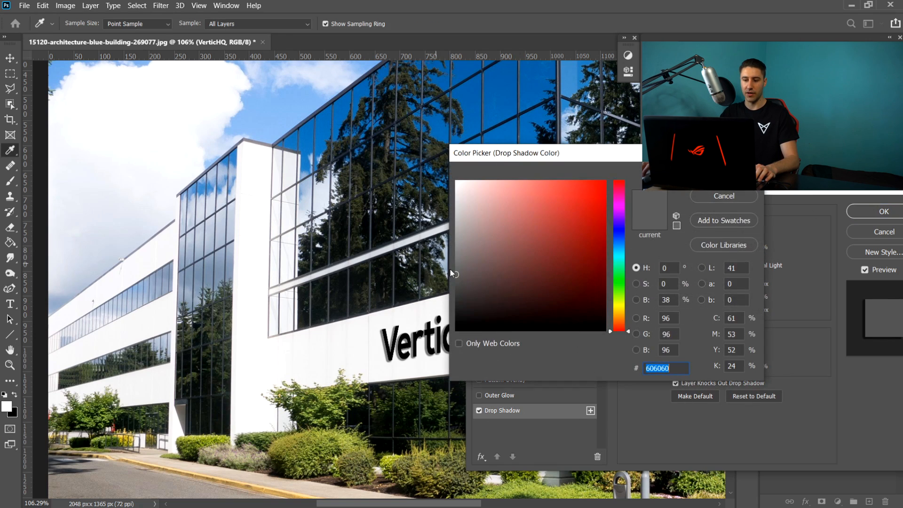
text(6c6c6c)
key(Return)
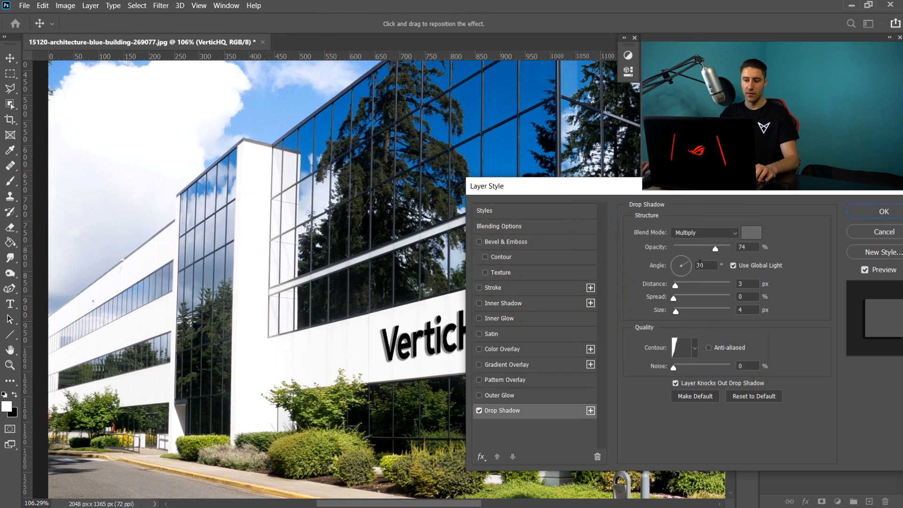
drag(679, 264, 662, 243)
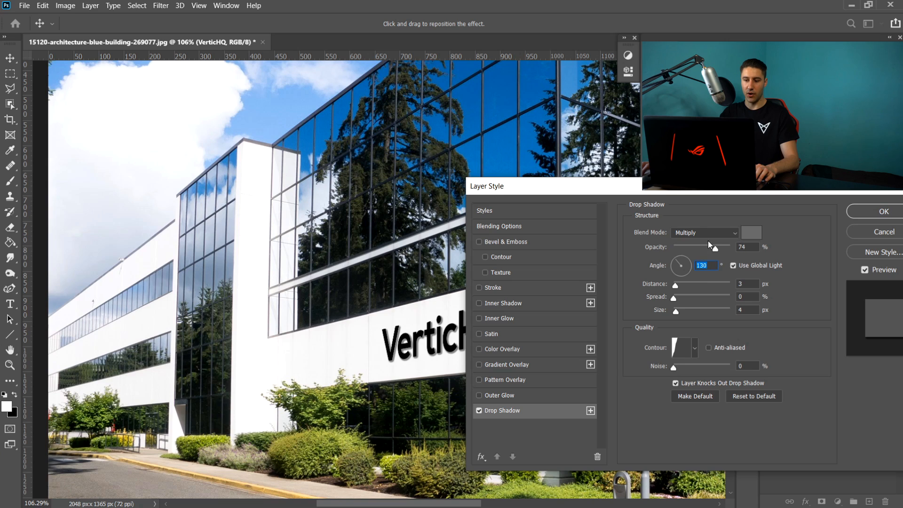
drag(714, 247, 717, 248)
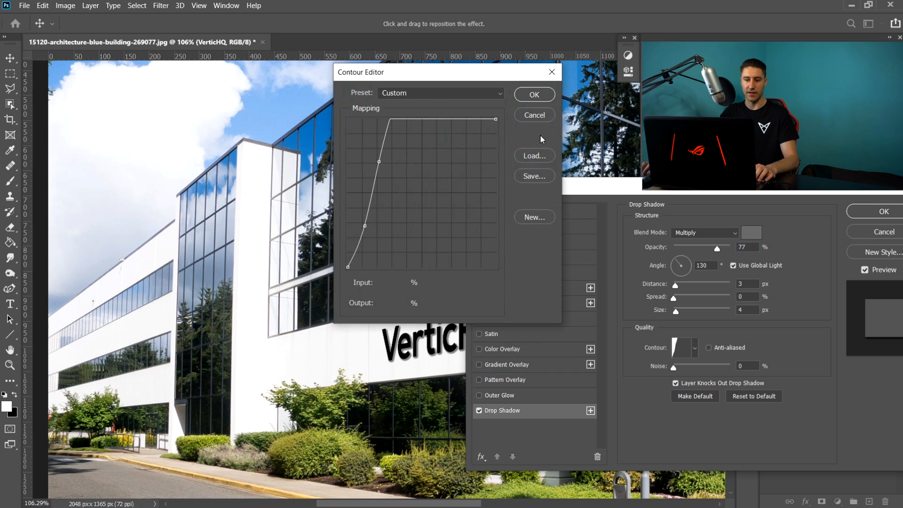
- Give the drop shadow a Cove - Shallow contour with its middle point raised, and apply the layer style
click(534, 115)
click(695, 349)
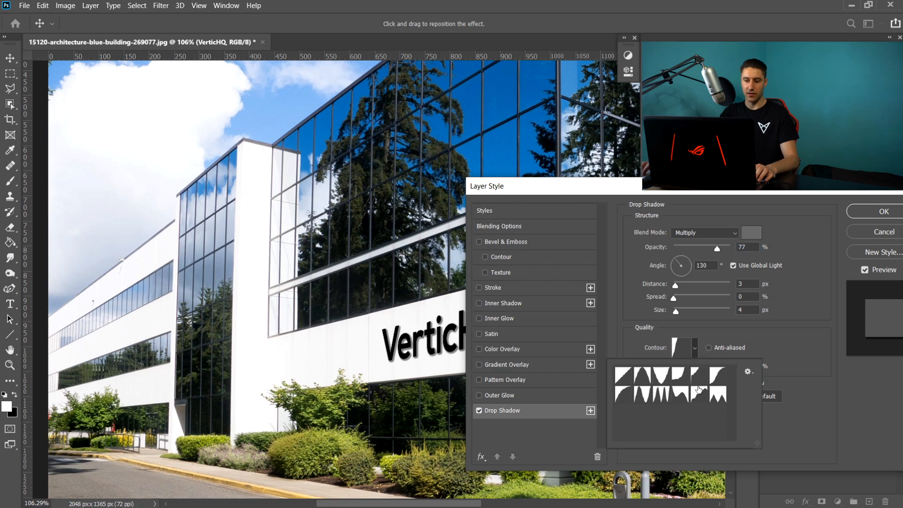
click(701, 377)
click(680, 347)
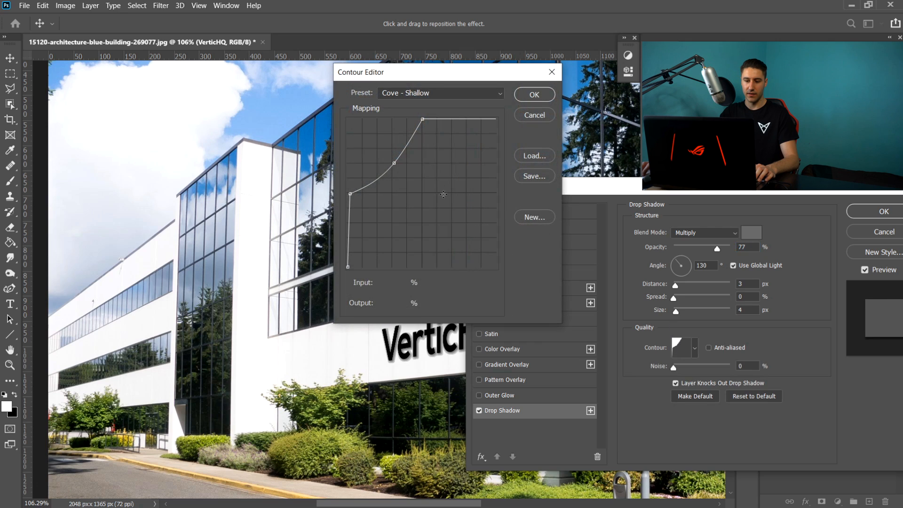
drag(392, 163, 382, 139)
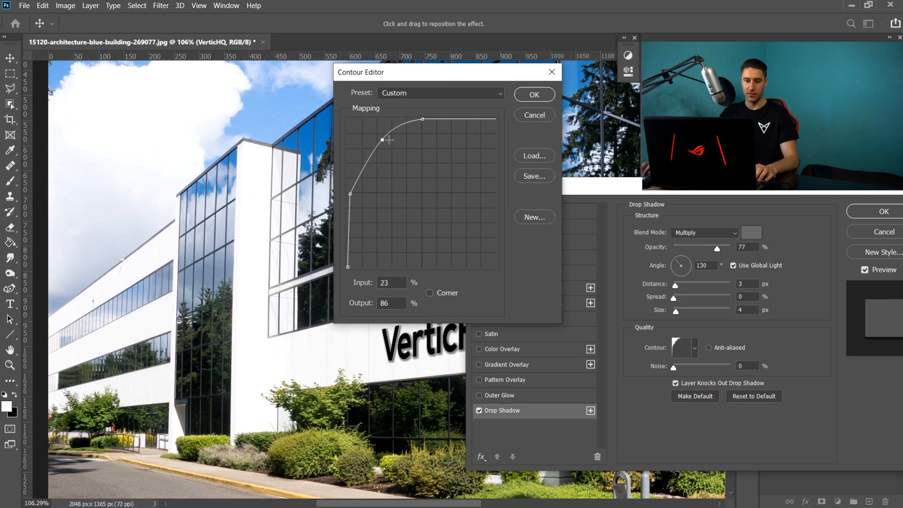
click(535, 99)
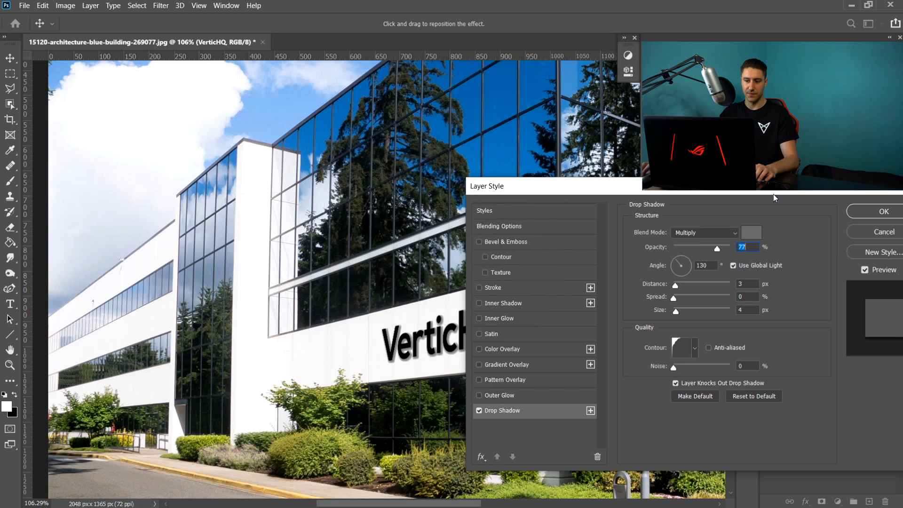
click(873, 217)
- Pick the Pen tool and start a path along the lower left edge of the street lamp's head
scroll(611, 336, down, 3)
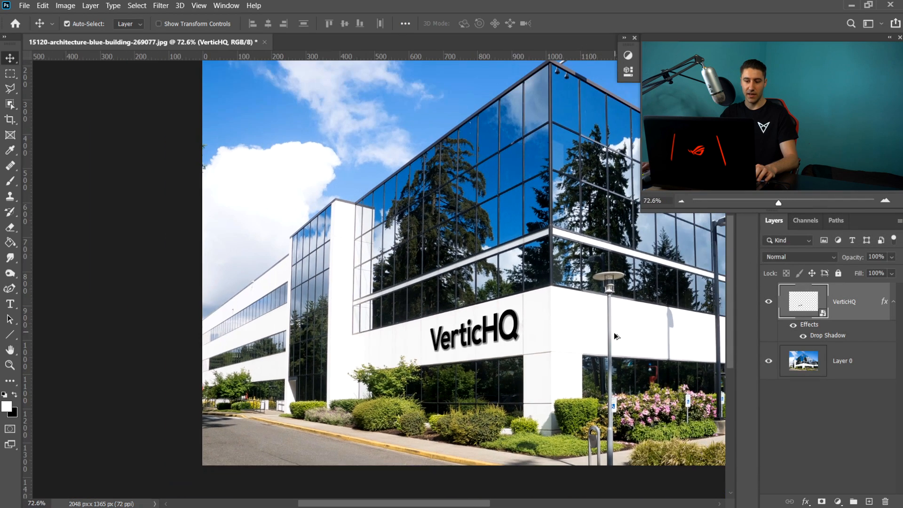
scroll(616, 336, down, 2)
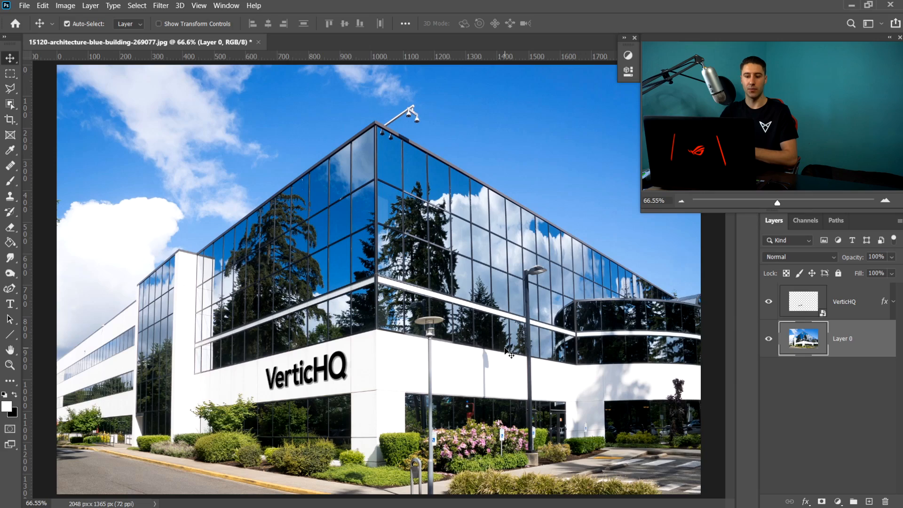
scroll(517, 337, up, 5)
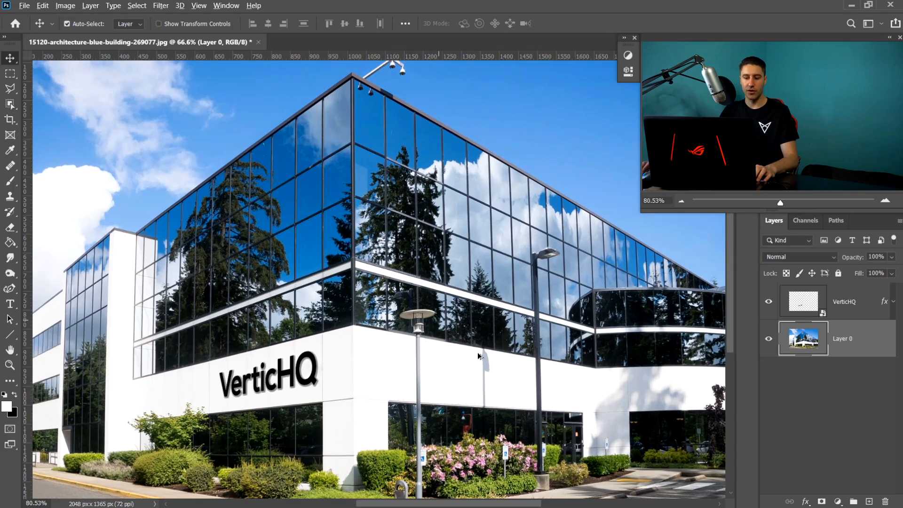
scroll(427, 316, up, 3)
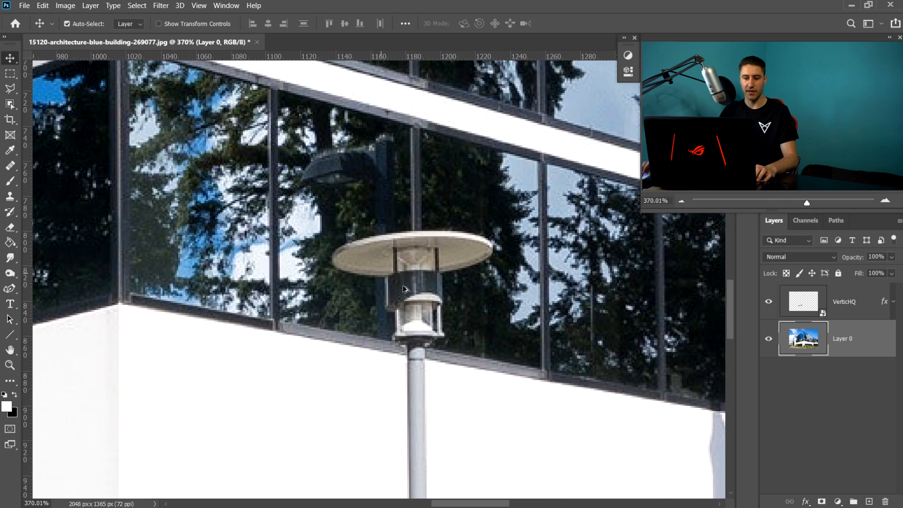
scroll(367, 282, up, 1)
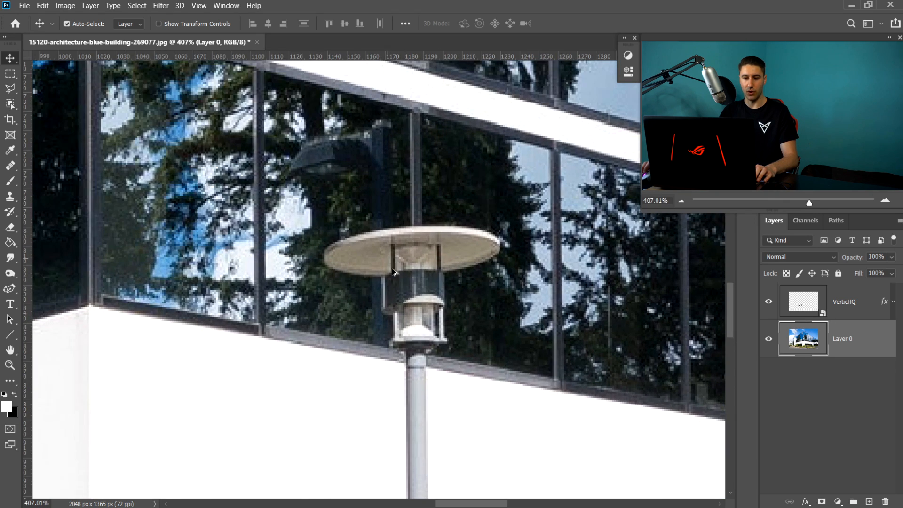
scroll(393, 271, up, 1)
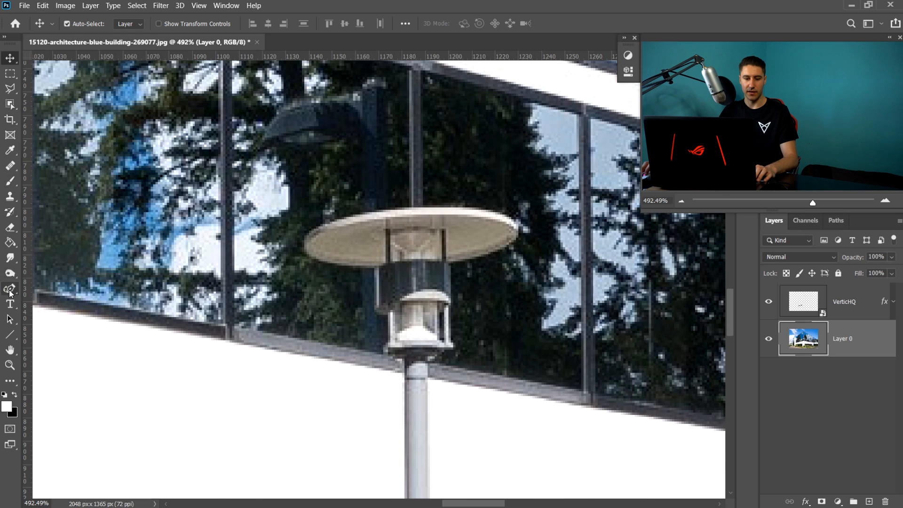
click(10, 293)
click(35, 289)
scroll(438, 373, up, 1)
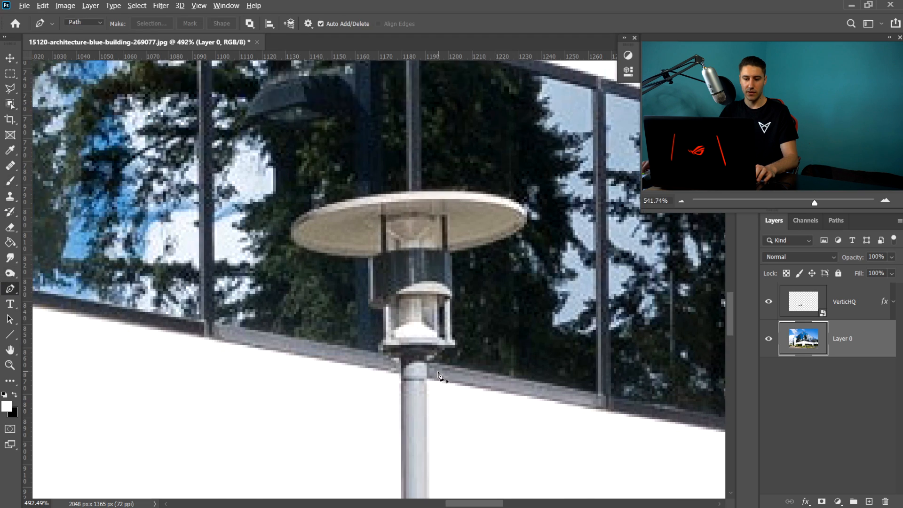
scroll(392, 375, up, 1)
click(390, 358)
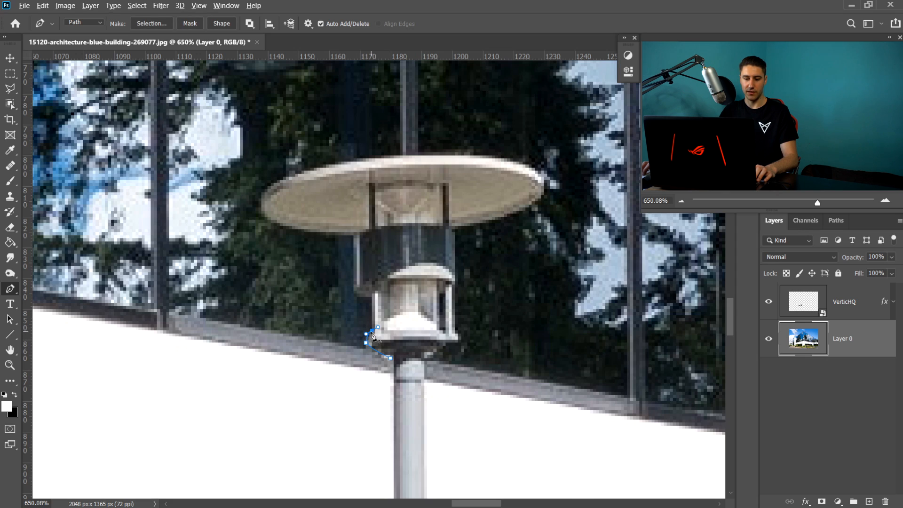
click(372, 296)
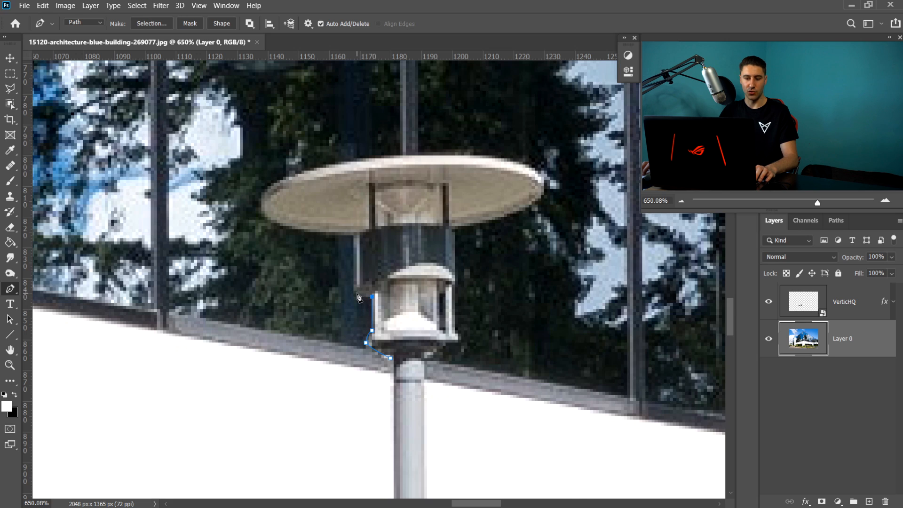
click(357, 293)
- Continue the path up the lamp's left side, around the shade's left edge and across its top
key(ctrl+z)
click(353, 235)
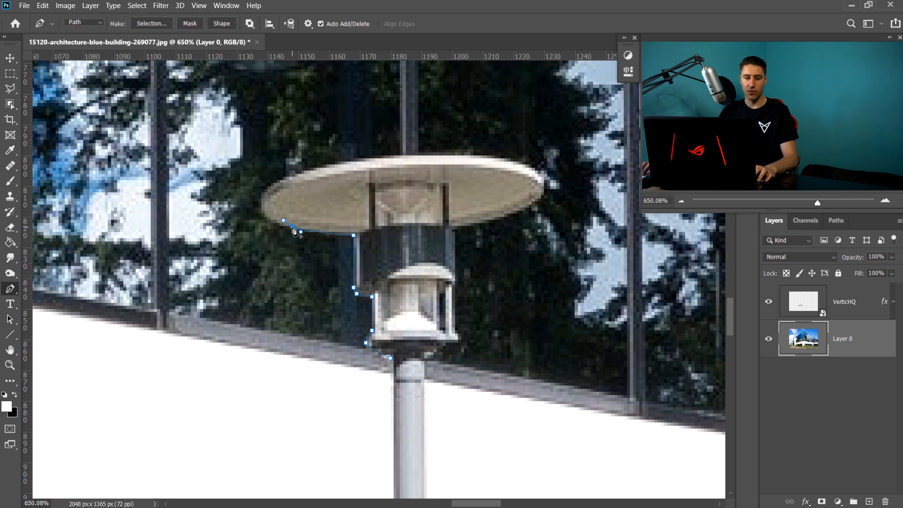
drag(285, 180, 324, 152)
key(ctrl+z)
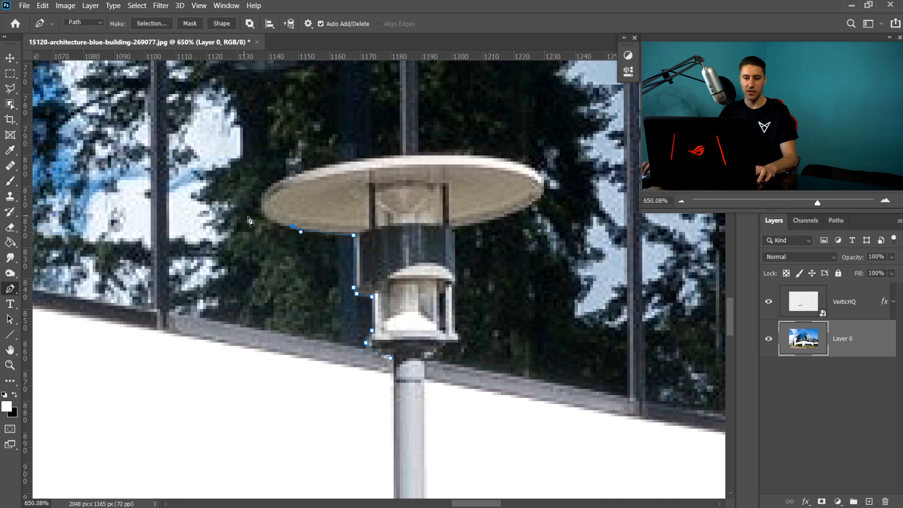
drag(261, 211, 254, 195)
alt+click(261, 211)
drag(306, 171, 352, 160)
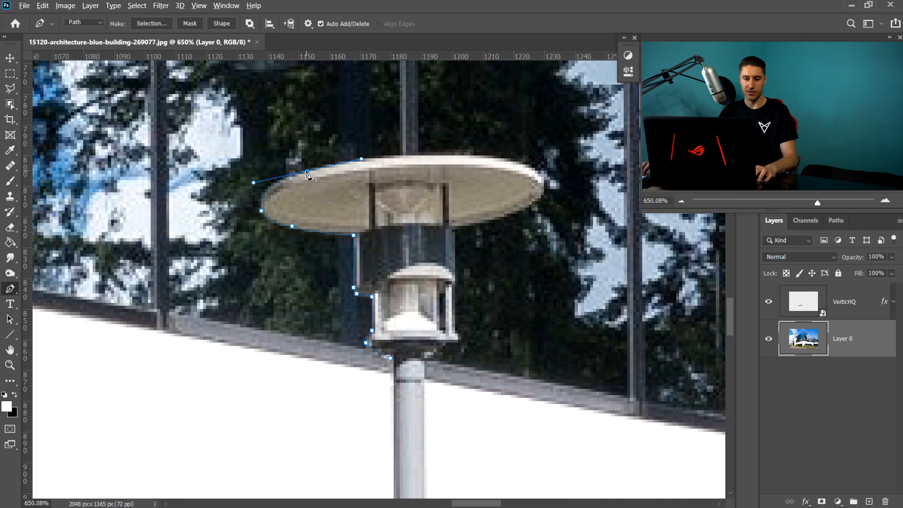
alt+click(307, 171)
drag(399, 155, 404, 157)
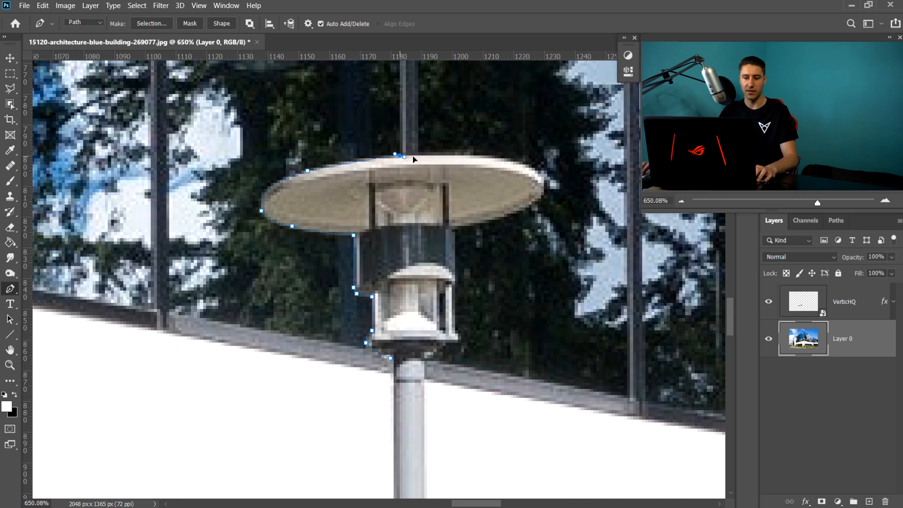
alt+click(400, 155)
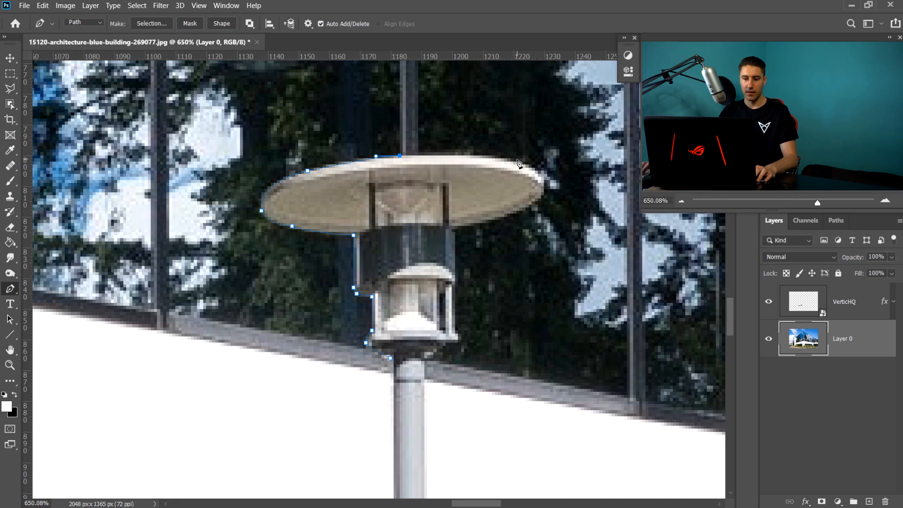
- Continue the path around the shade's right edge and down the right side of the lamp housing
drag(519, 162, 556, 170)
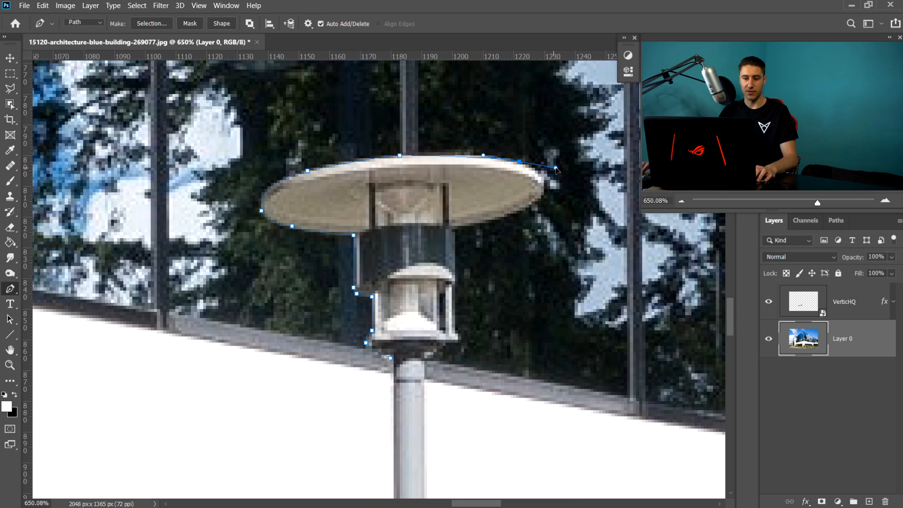
alt+click(519, 163)
drag(523, 208, 470, 231)
alt+click(522, 208)
key(ctrl+z)
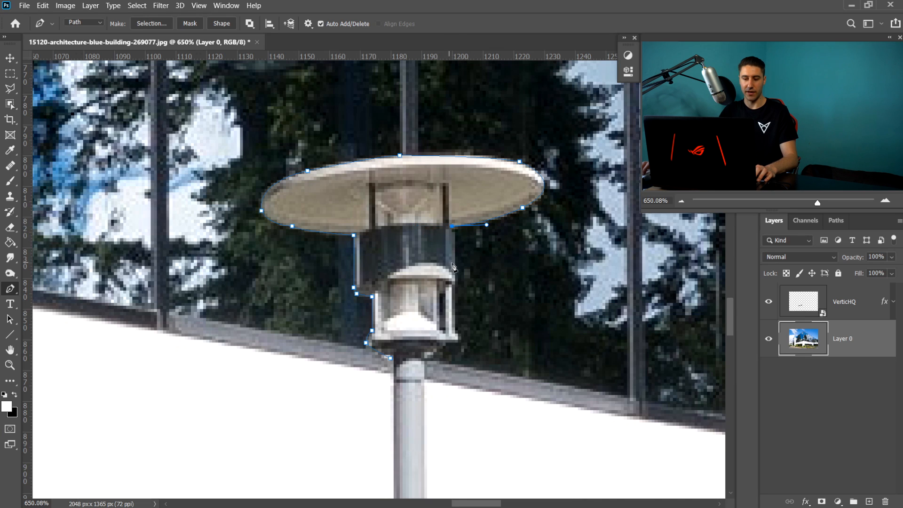
drag(455, 282, 453, 299)
alt+click(455, 282)
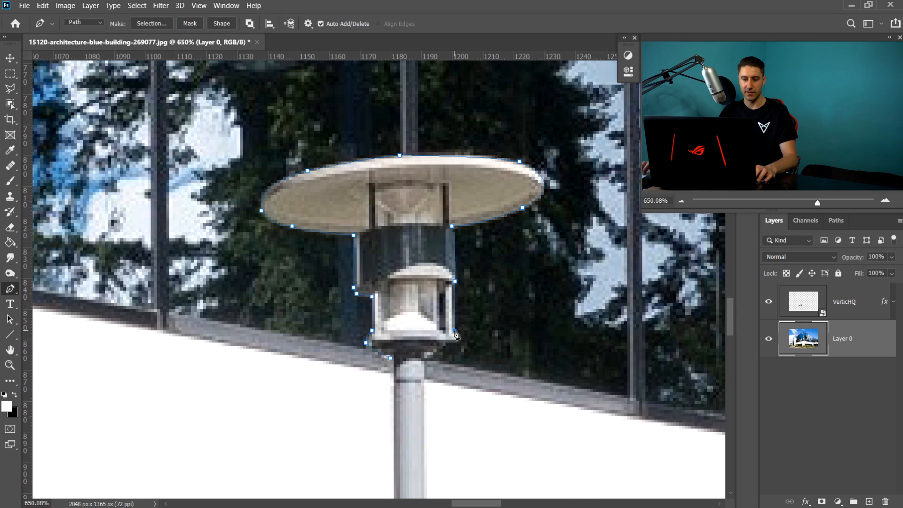
- Extend the path down the pole's right side, across the pole and back up its left side to close it
scroll(476, 388, down, 5)
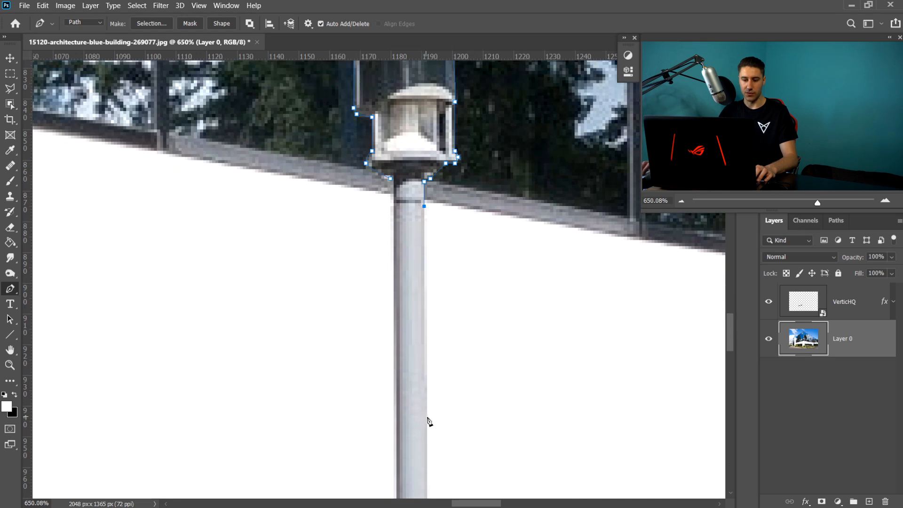
click(427, 416)
click(397, 412)
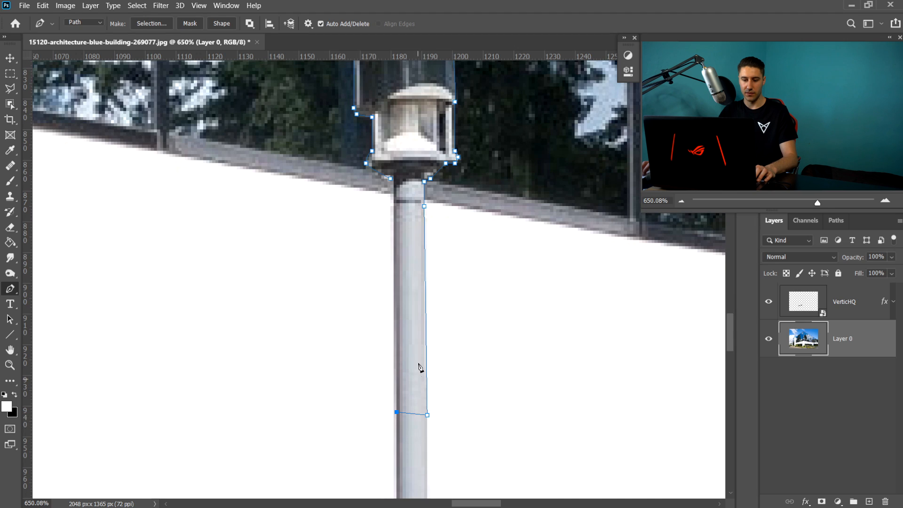
click(395, 187)
click(392, 180)
- Make a selection from the lamp path with a 0 pixel feather radius
scroll(504, 209, down, 2)
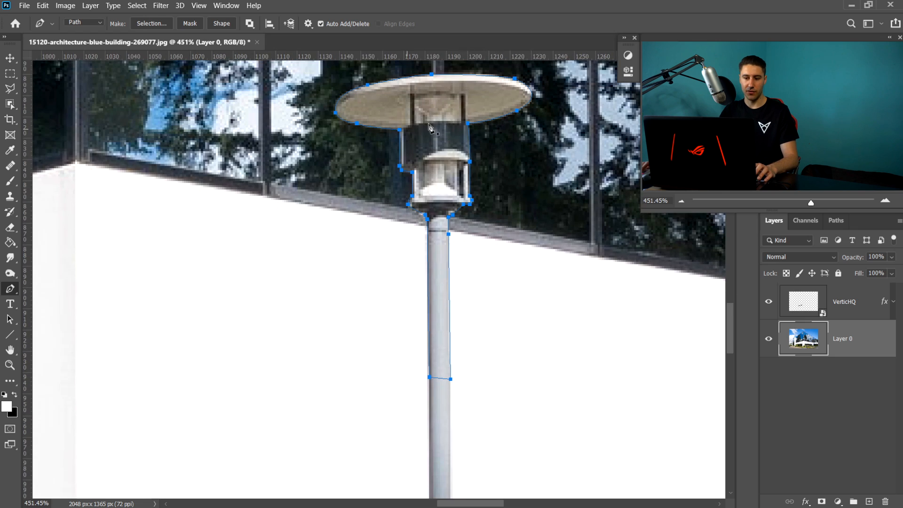
scroll(471, 140, up, 1)
scroll(473, 141, down, 2)
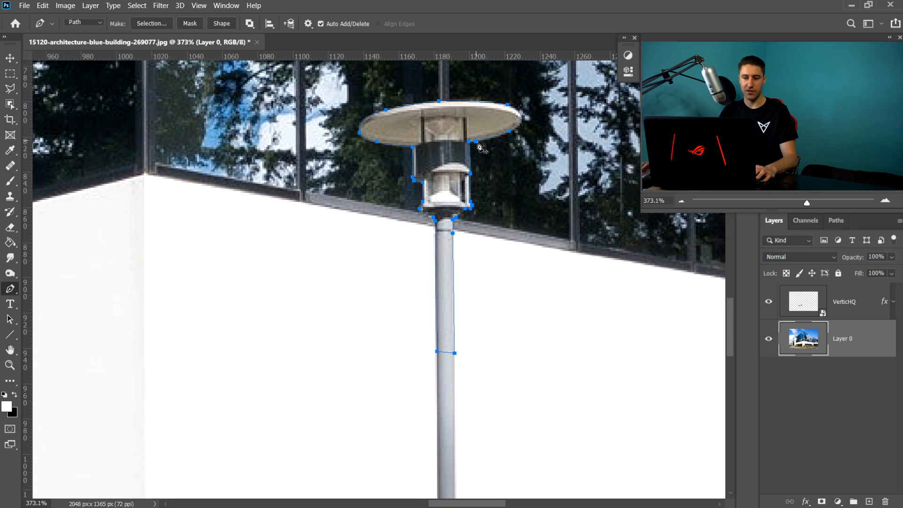
click(151, 23)
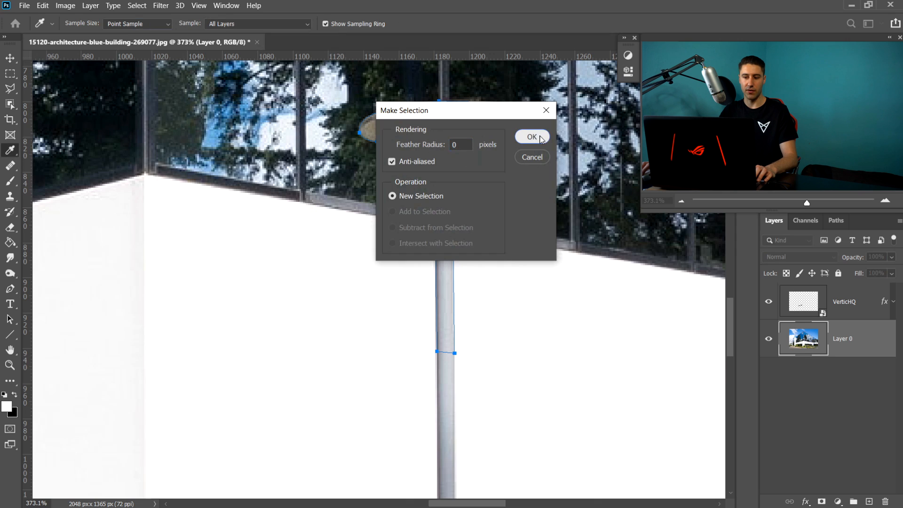
key(Return)
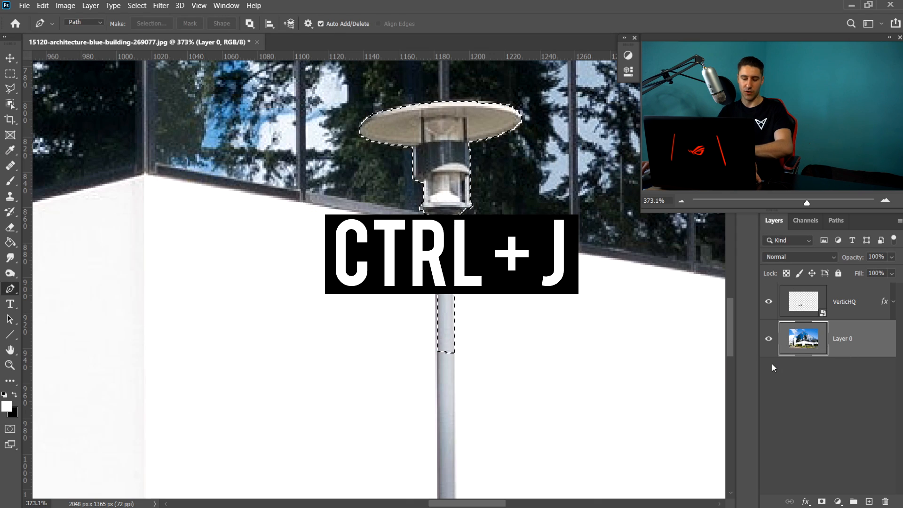
- Copy the selected street lamp onto its own new layer
key(ctrl+j)
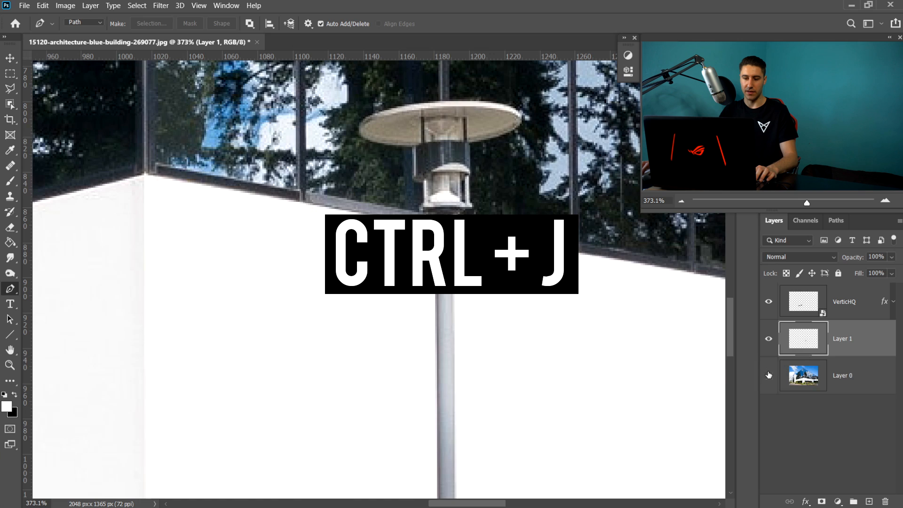
click(768, 375)
click(768, 374)
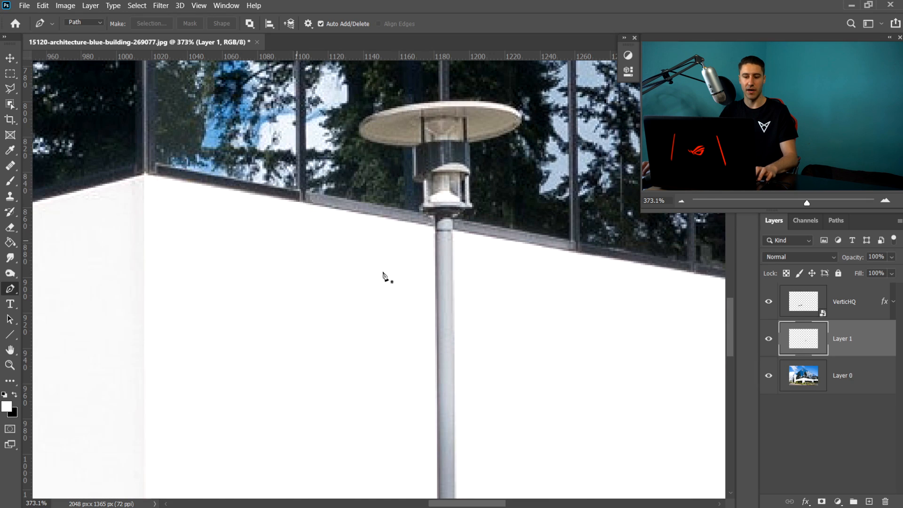
- Copy the taller street lamp from the photo layer onto another new layer
key(space)
drag(526, 278, 240, 267)
drag(597, 235, 207, 233)
drag(403, 230, 426, 387)
drag(336, 150, 371, 157)
drag(346, 384, 340, 295)
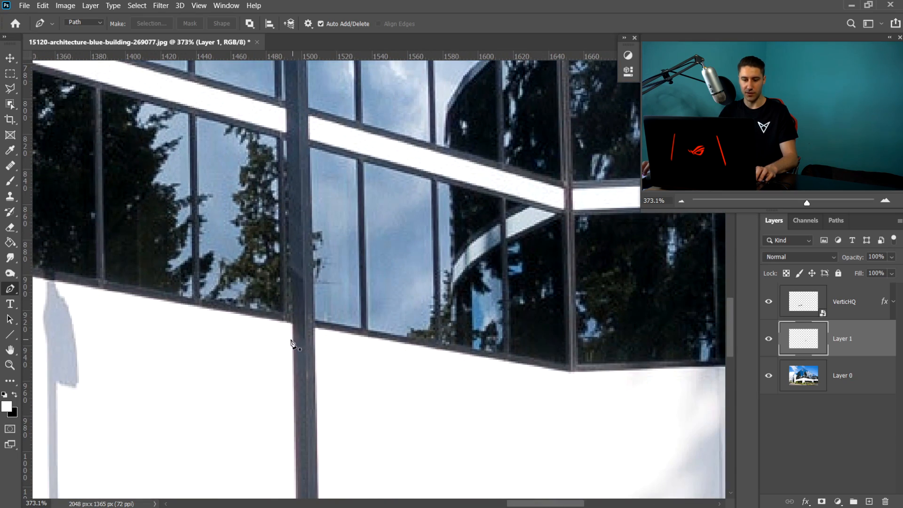
click(862, 384)
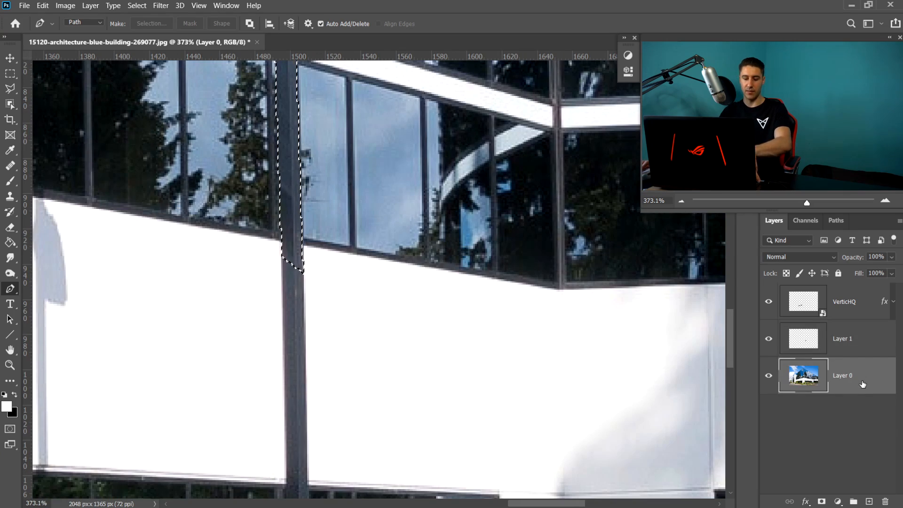
key(ctrl+j)
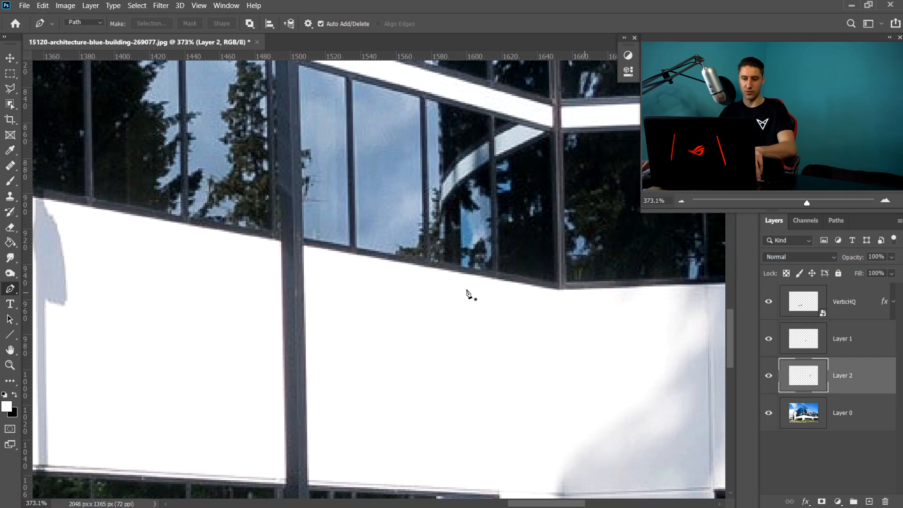
- Hide and reshow the photo layer to check the isolated lamp layers
scroll(383, 234, down, 8)
scroll(382, 229, down, 3)
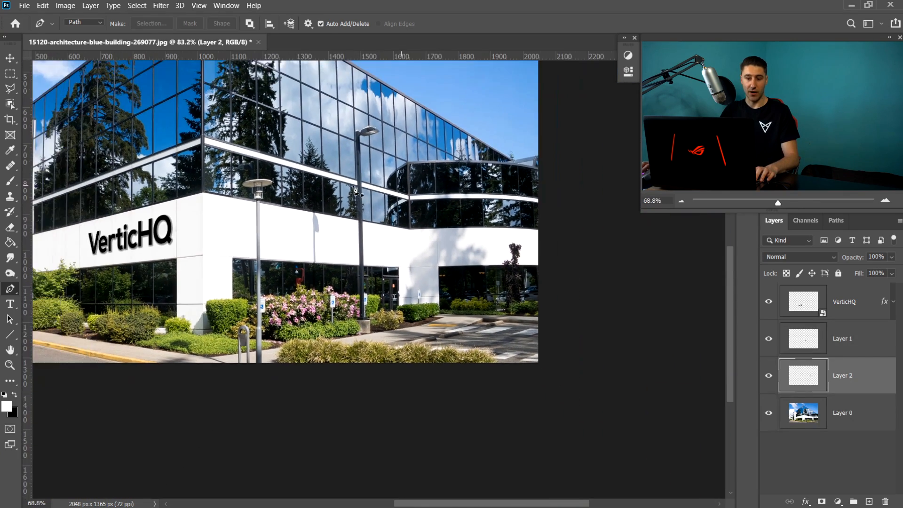
click(11, 61)
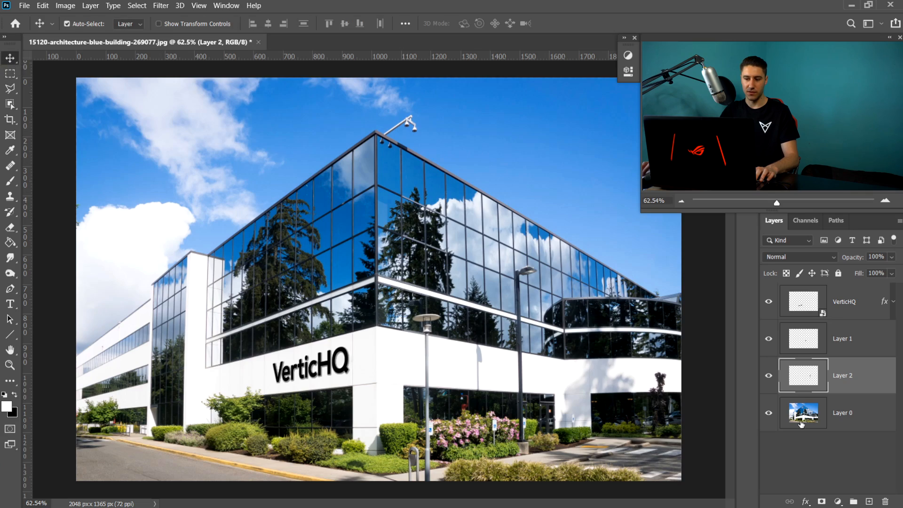
click(768, 413)
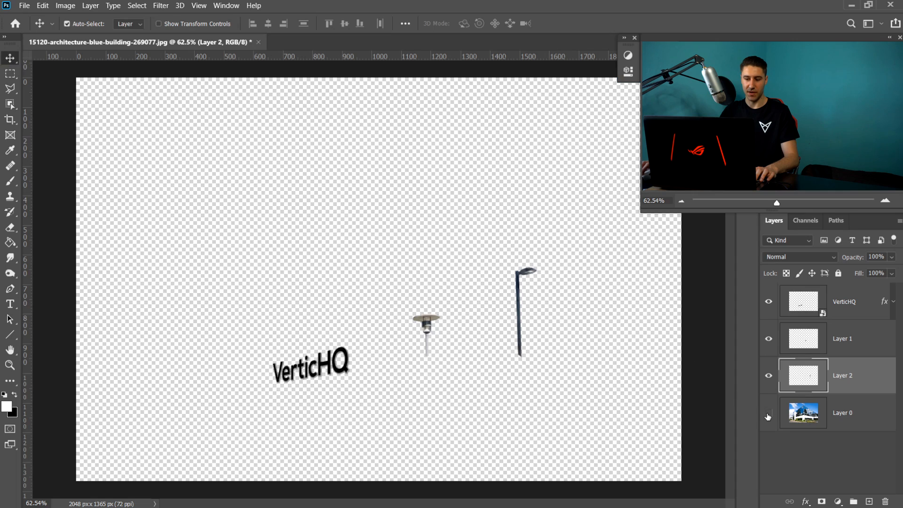
click(769, 412)
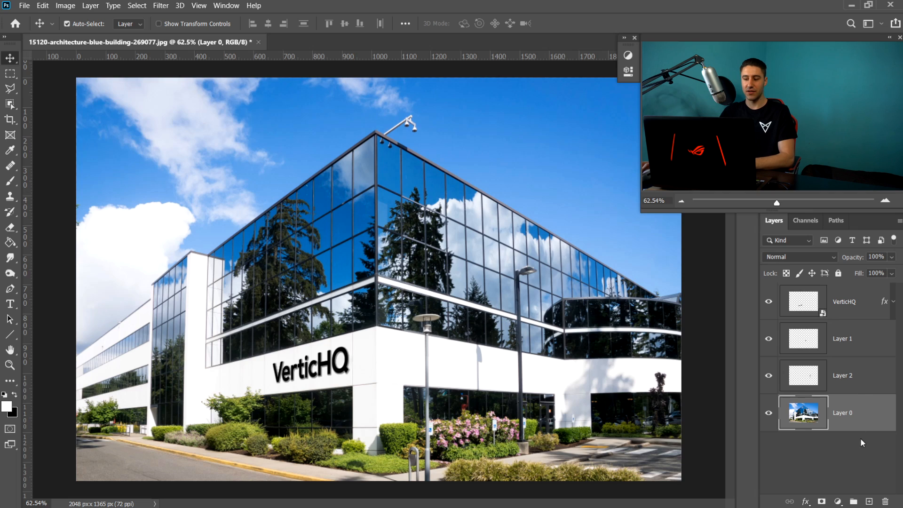
- Add a new empty layer above the photo and open the warehouse textture image as a document
click(869, 502)
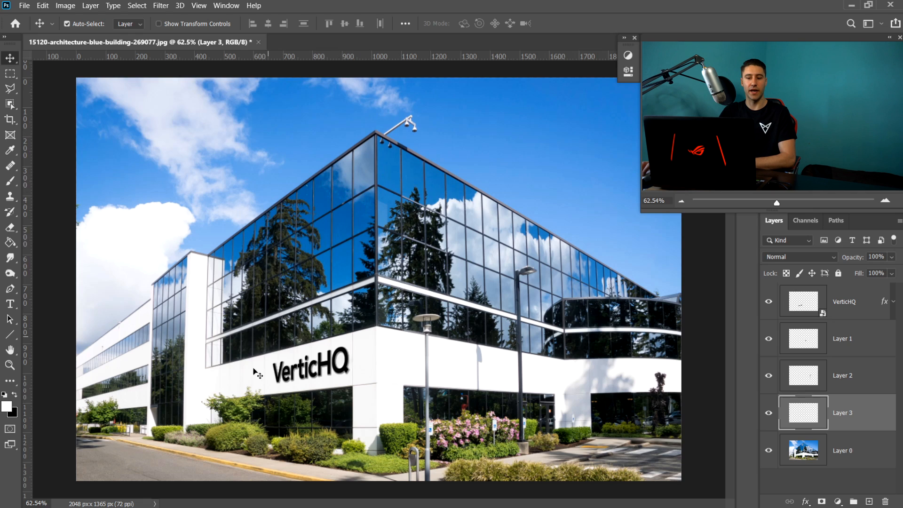
click(217, 504)
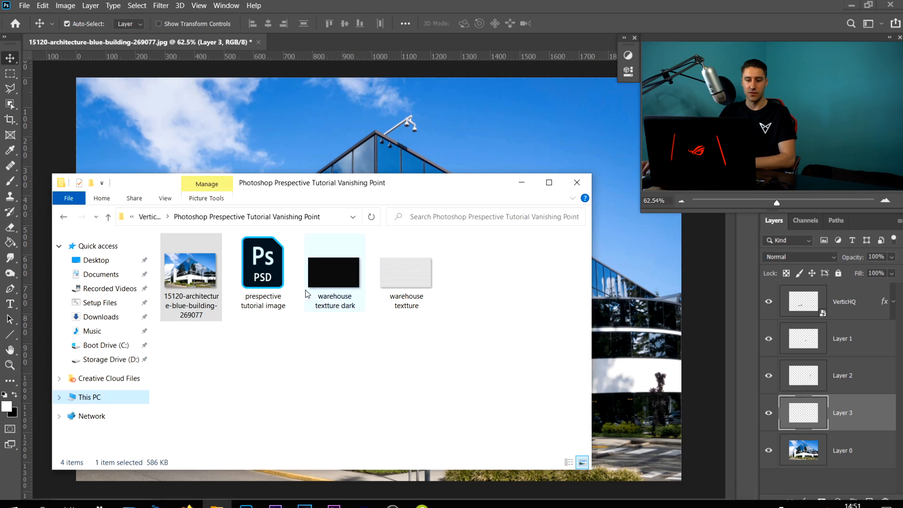
drag(380, 286, 317, 39)
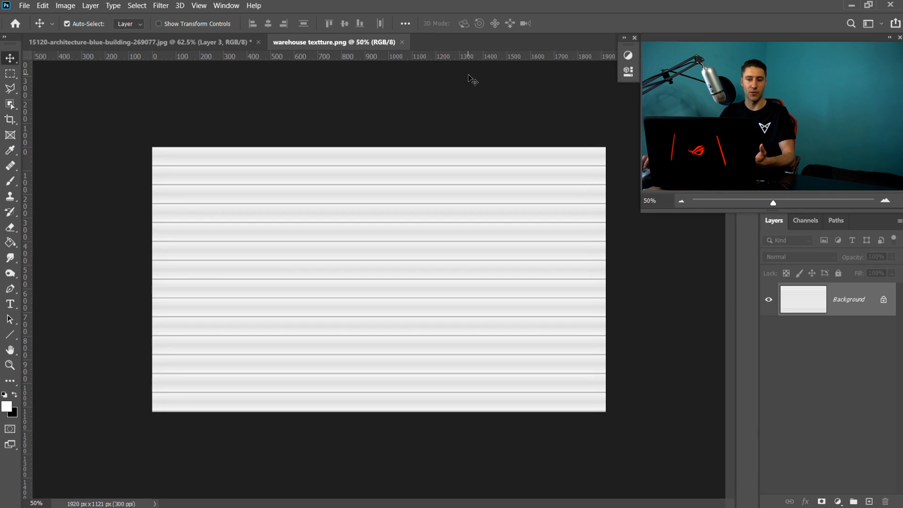
- Unlock the texture's background layer and convert it to a smart object
click(884, 299)
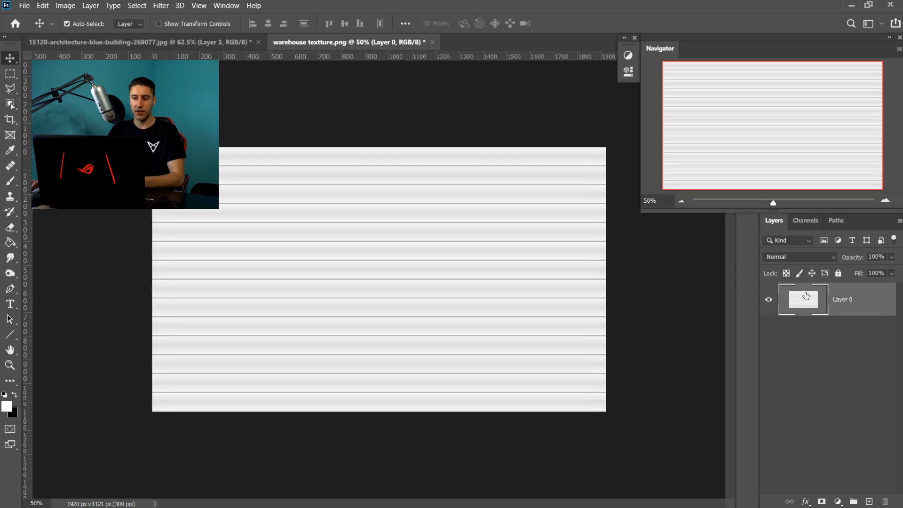
right_click(840, 299)
click(758, 176)
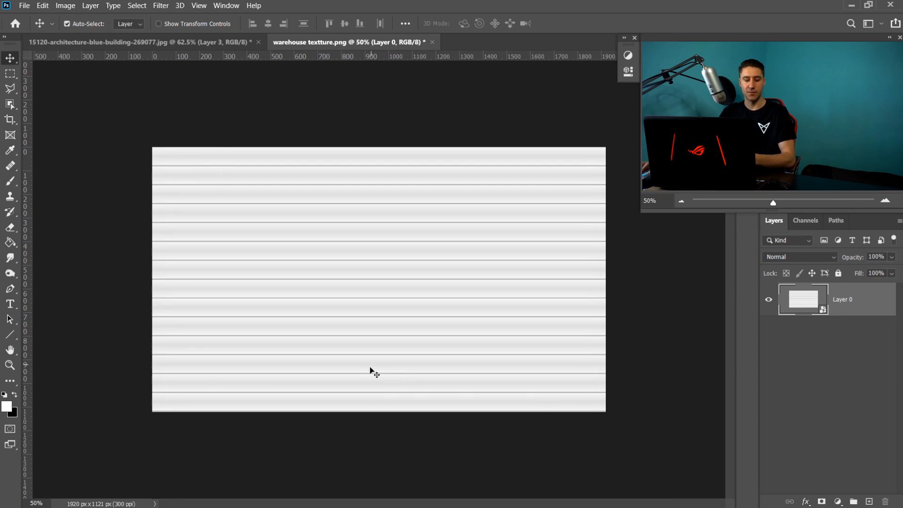
- Select the whole texture canvas and copy it
key(ctrl+a)
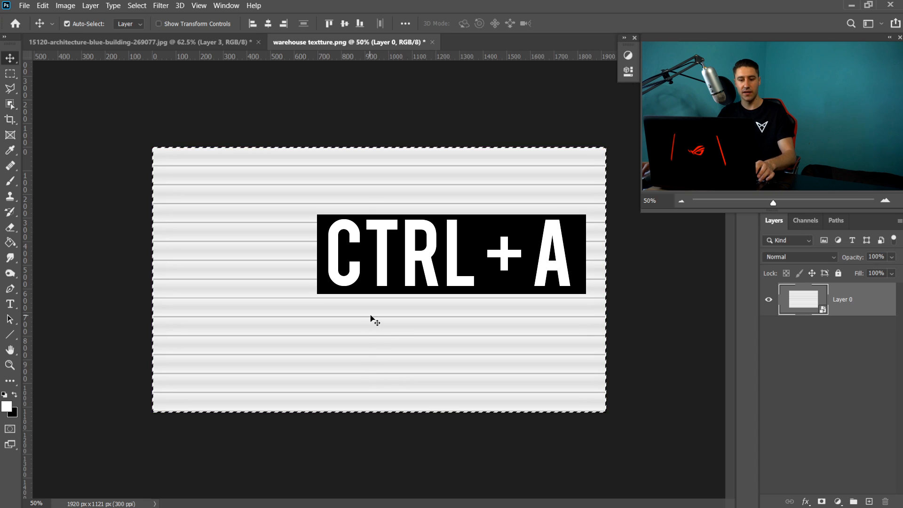
key(ctrl+c)
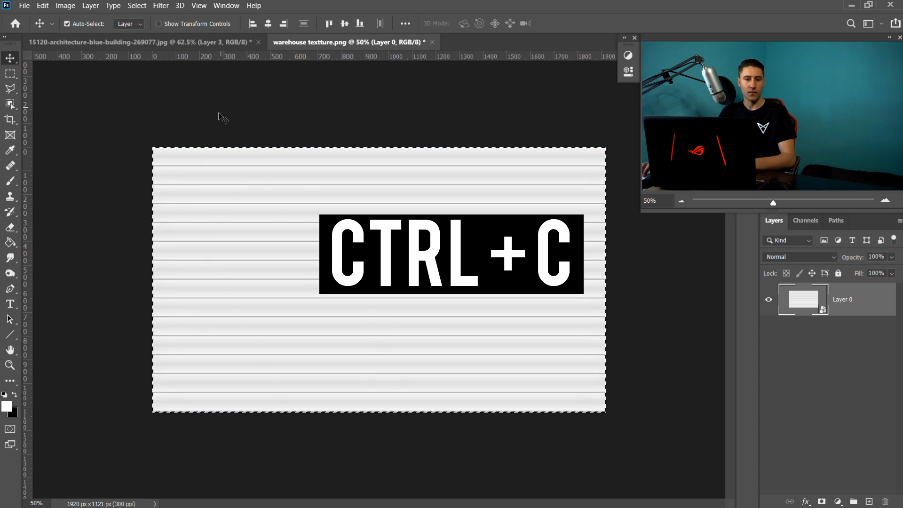
click(42, 6)
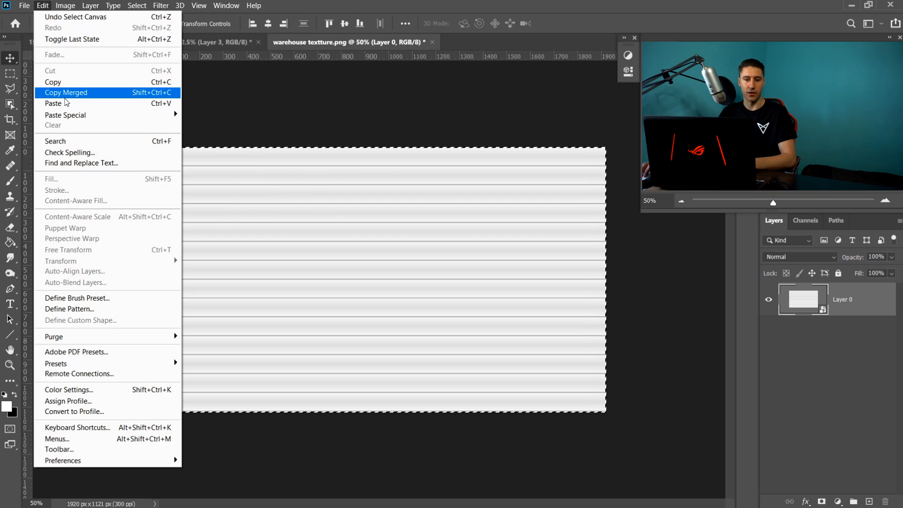
click(54, 81)
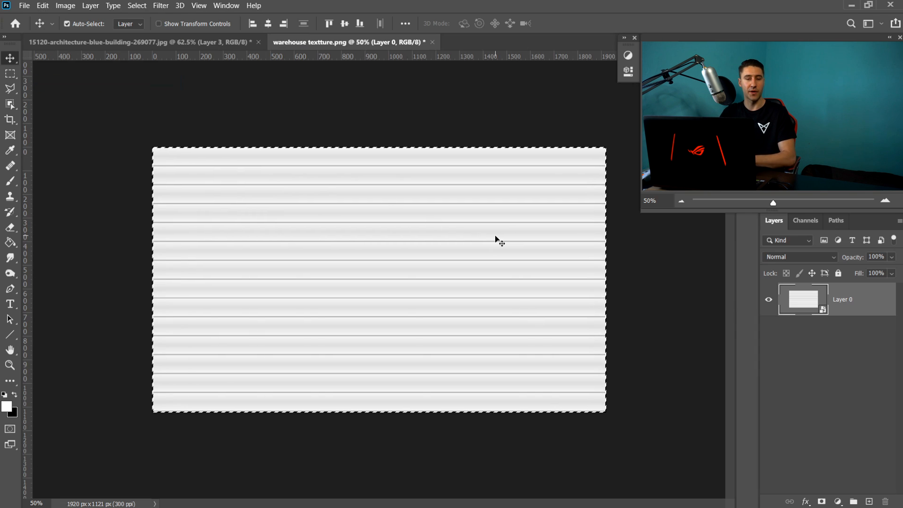
- Return to the building image and open the Vanishing Point filter on the new empty layer
key(ctrl+Tab)
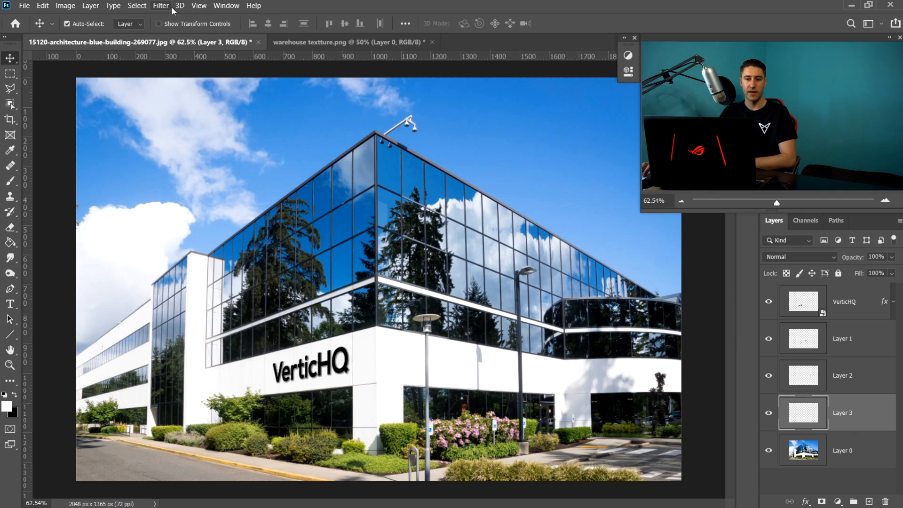
click(152, 9)
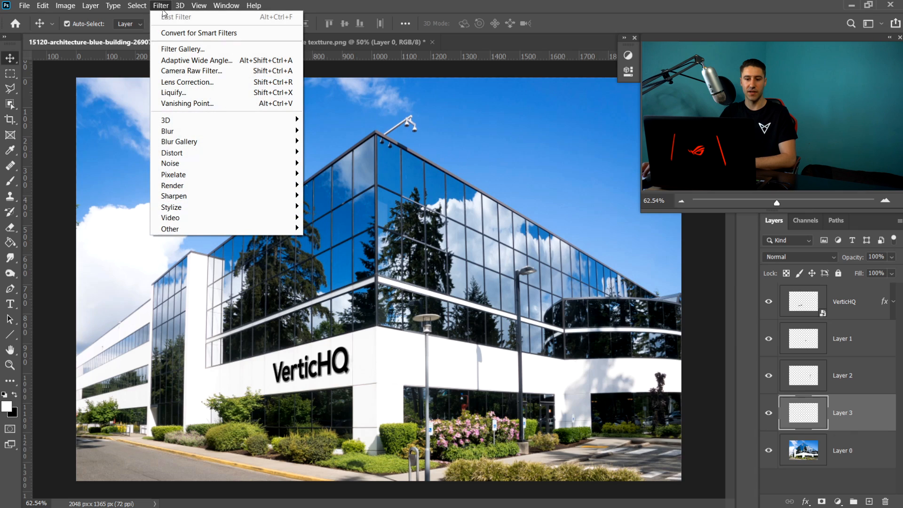
click(207, 105)
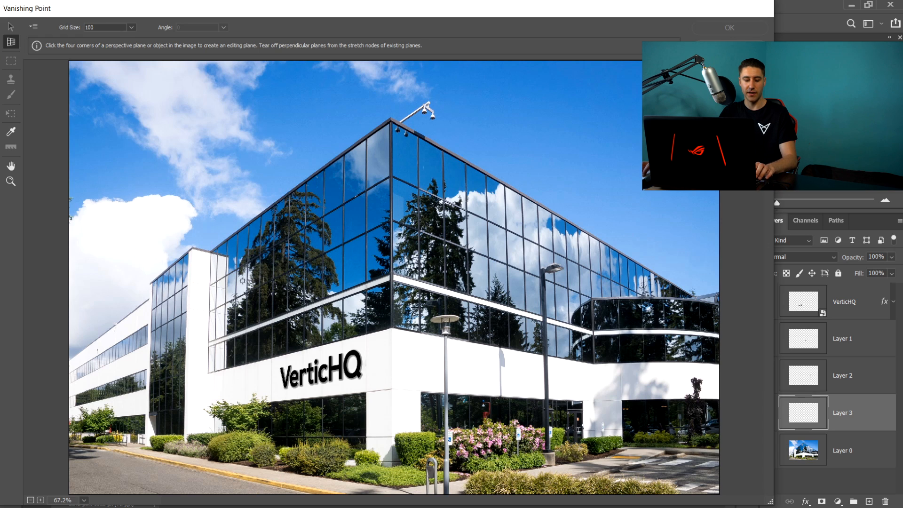
- Create a perspective plane by placing four corner nodes around the left glass facade above the VerticHQ text
scroll(208, 260, up, 1)
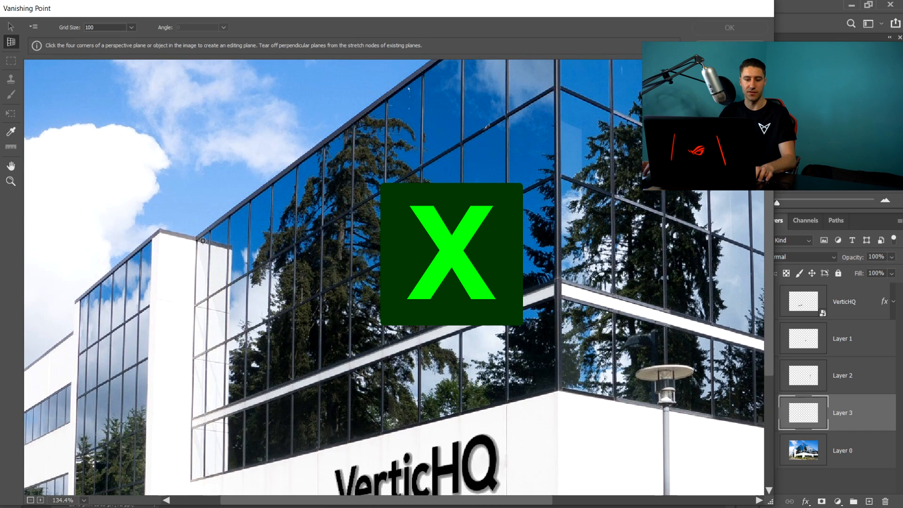
click(198, 240)
scroll(197, 240, down, 1)
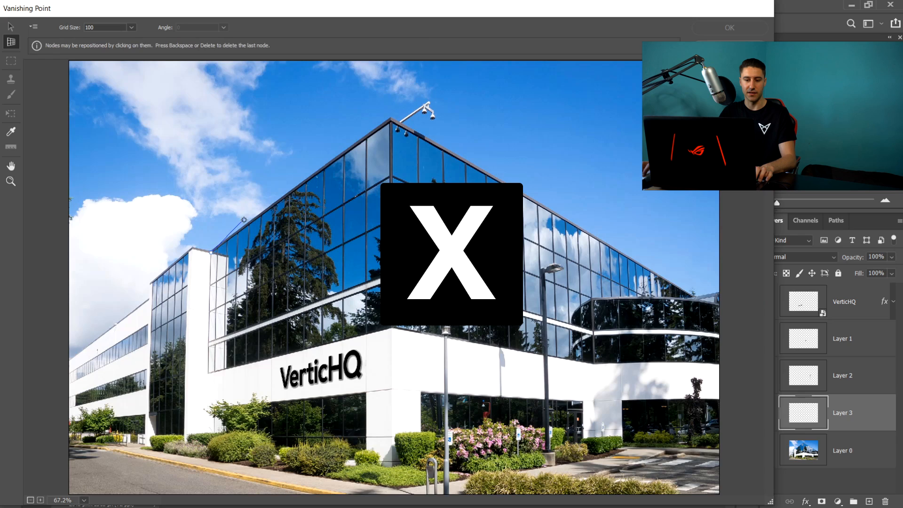
scroll(393, 121, up, 1)
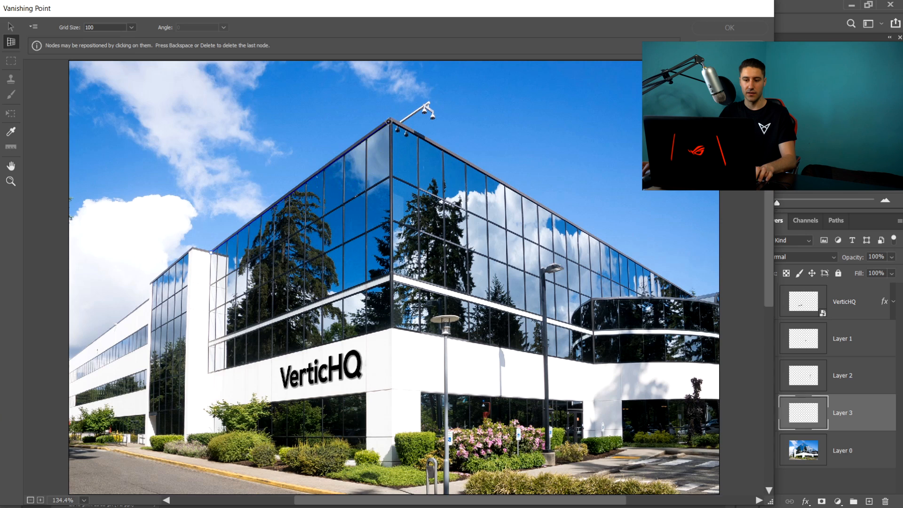
click(391, 123)
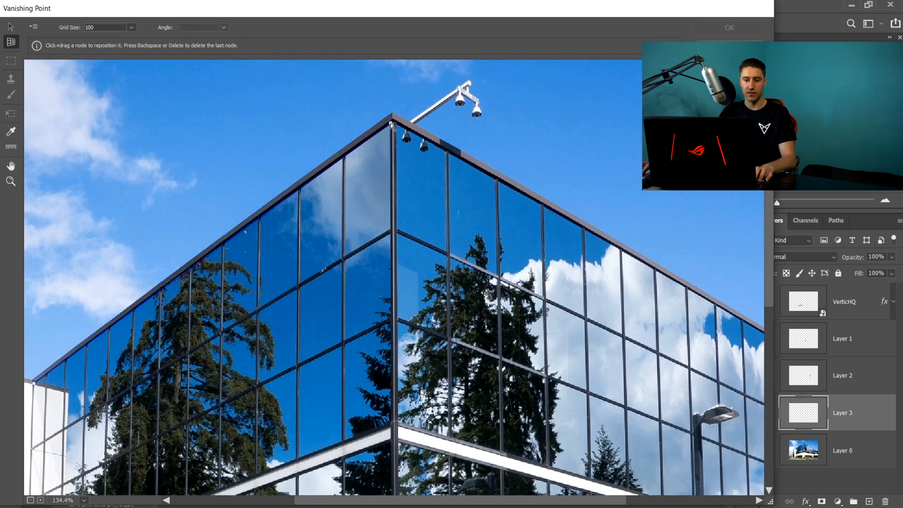
scroll(390, 123, down, 1)
scroll(392, 326, up, 1)
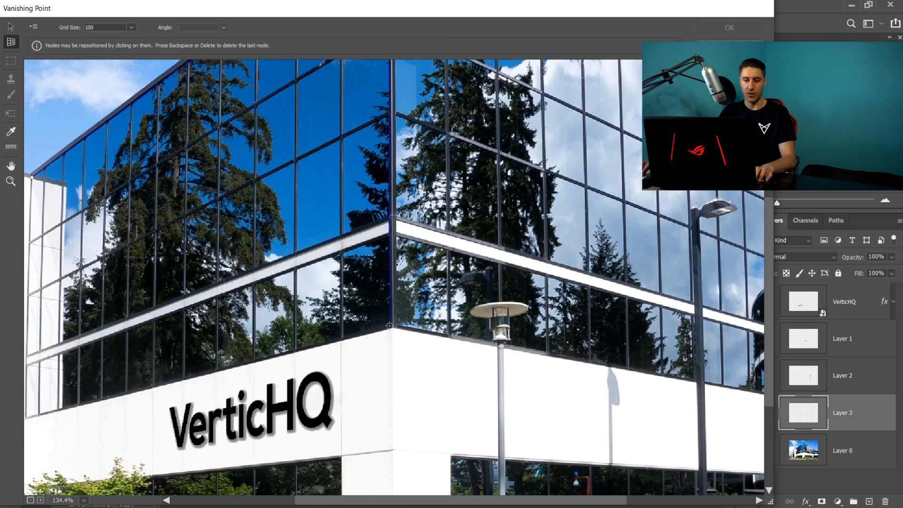
click(389, 326)
scroll(389, 326, down, 1)
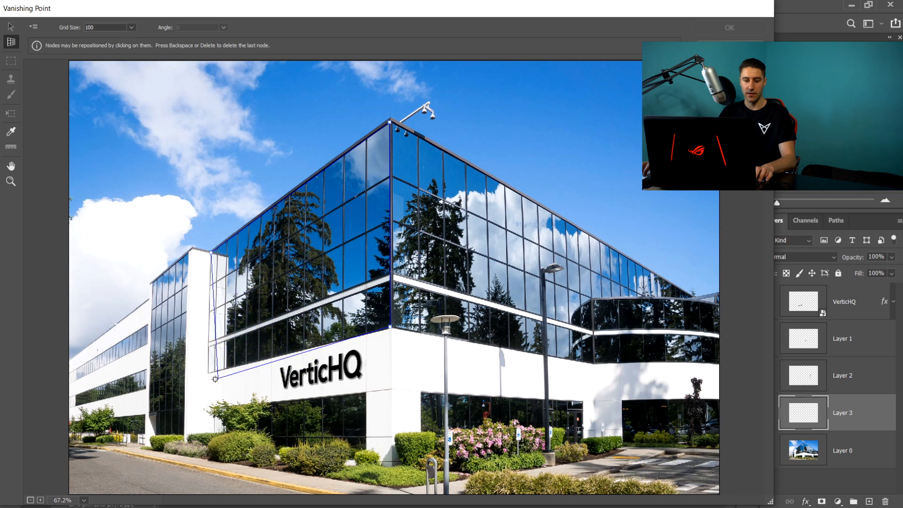
scroll(208, 374, up, 1)
click(205, 368)
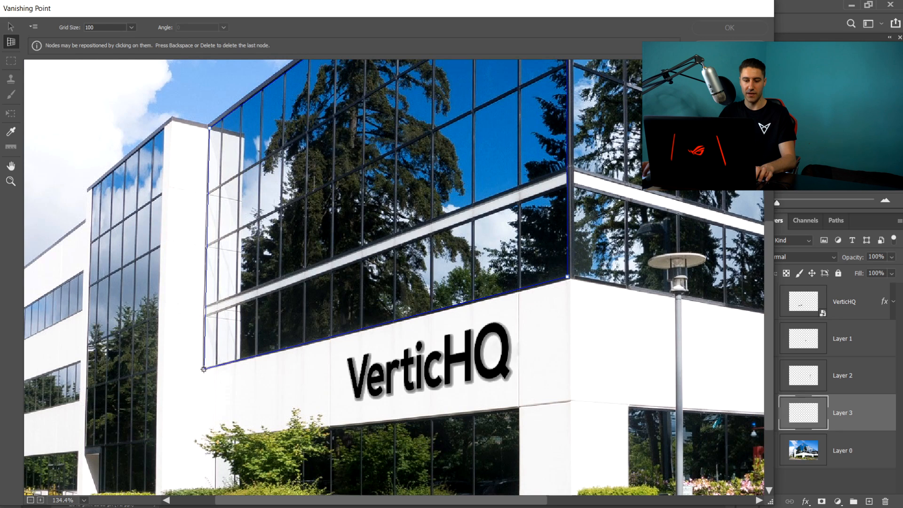
click(204, 369)
key(x)
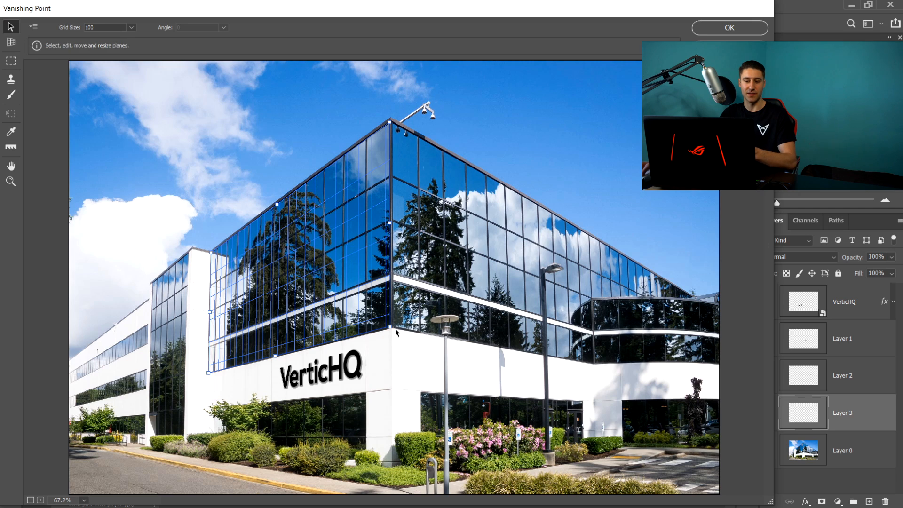
drag(392, 323, 334, 306)
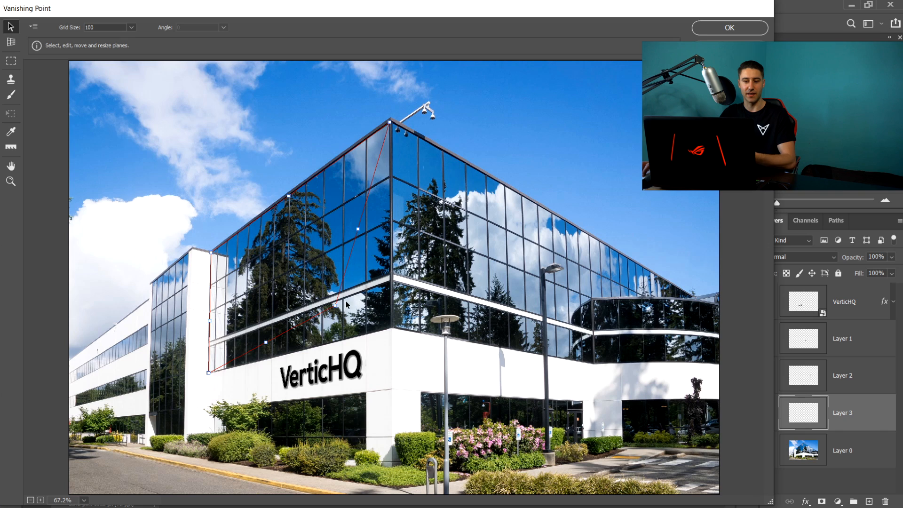
drag(336, 307, 355, 312)
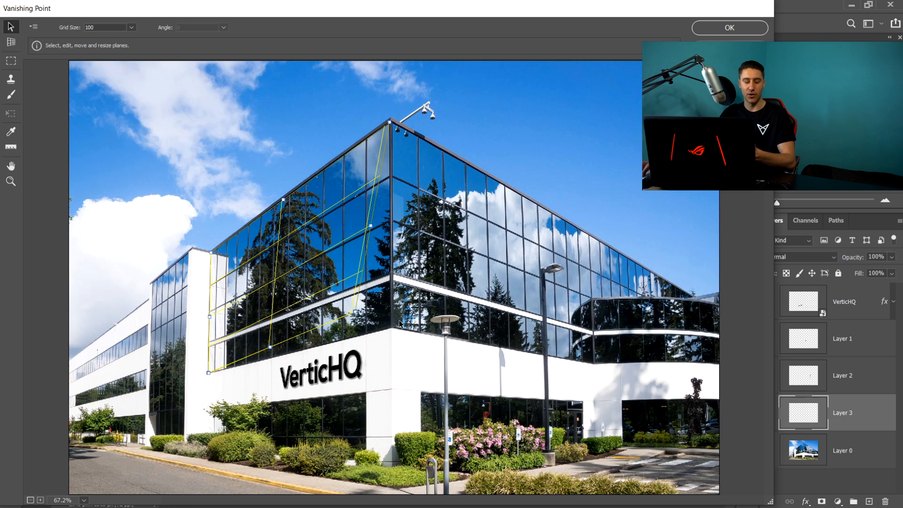
key(ctrl+z)
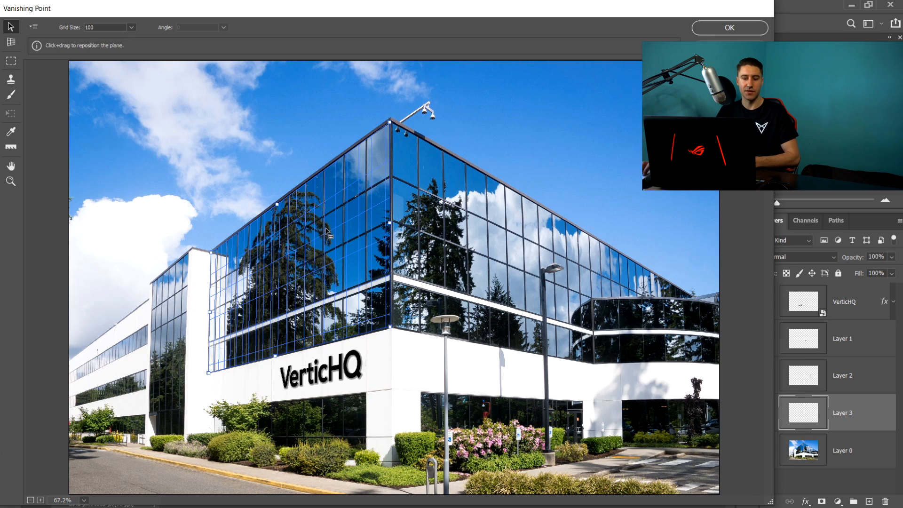
click(132, 28)
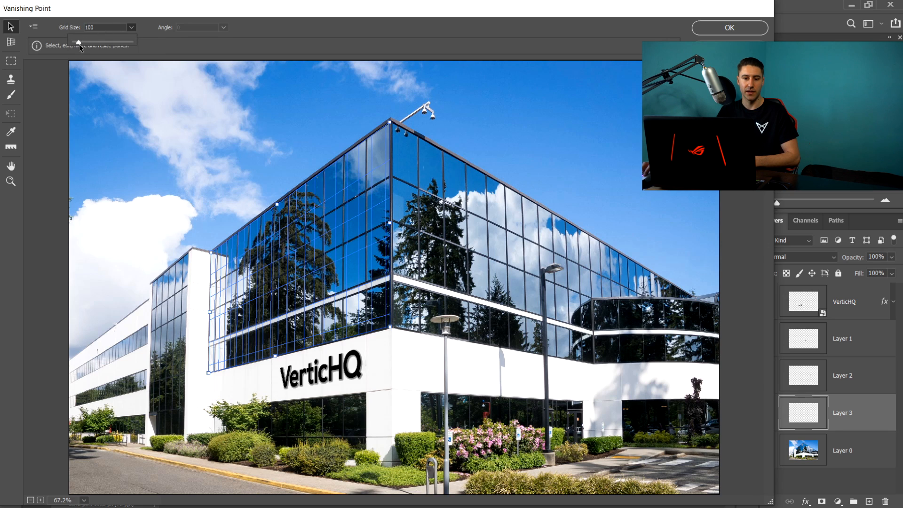
mouse_move(80, 43)
mouse_down()
mouse_move(89, 44)
mouse_move(76, 41)
mouse_up()
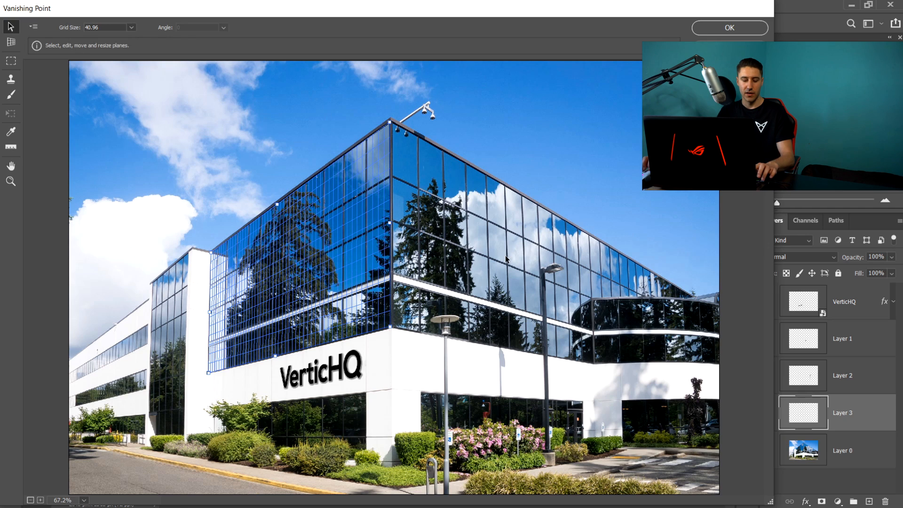
key(ctrl+z)
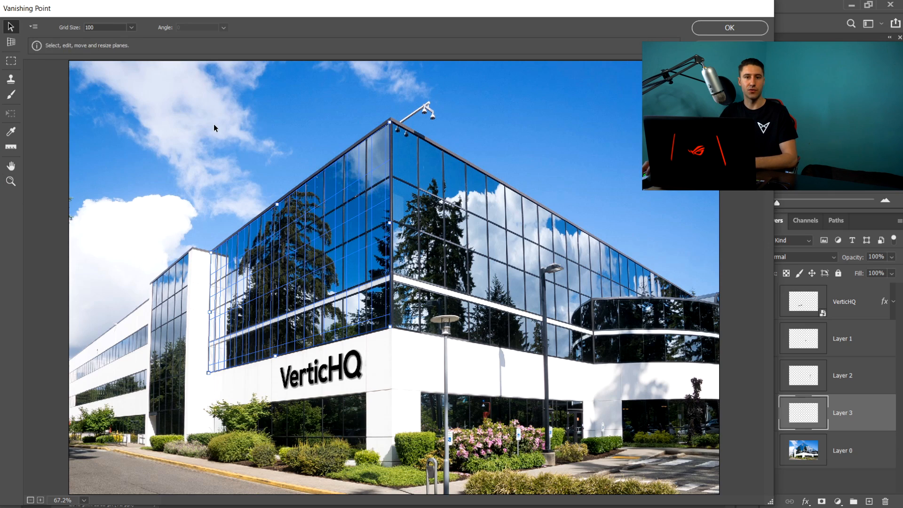
- Render the perspective grid to the empty layer and apply the Vanishing Point filter
click(34, 27)
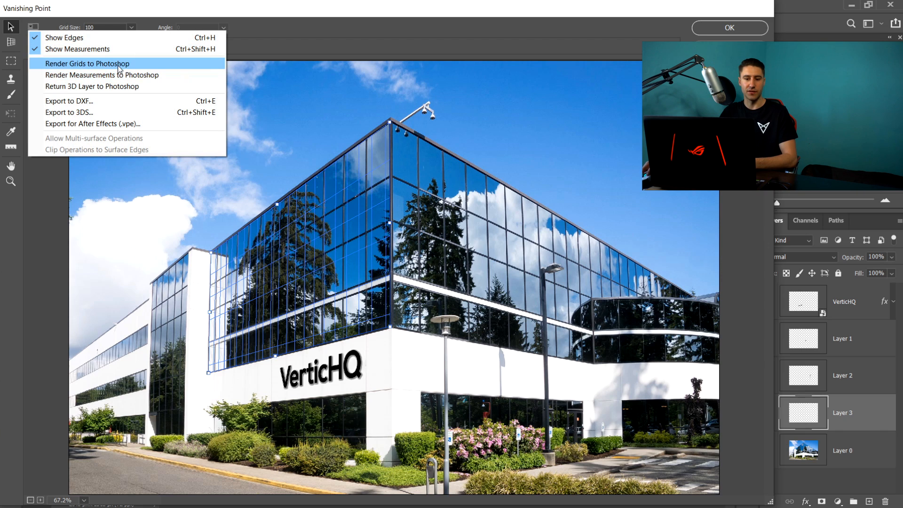
click(95, 64)
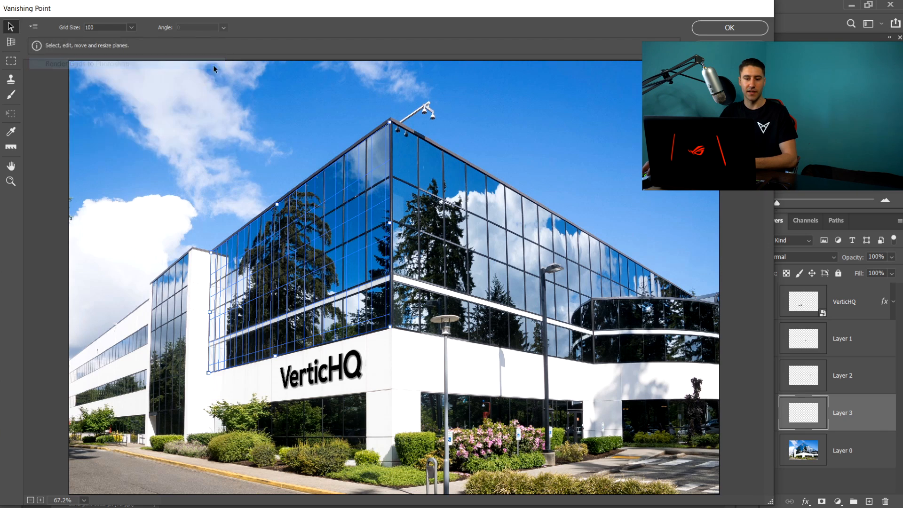
click(713, 28)
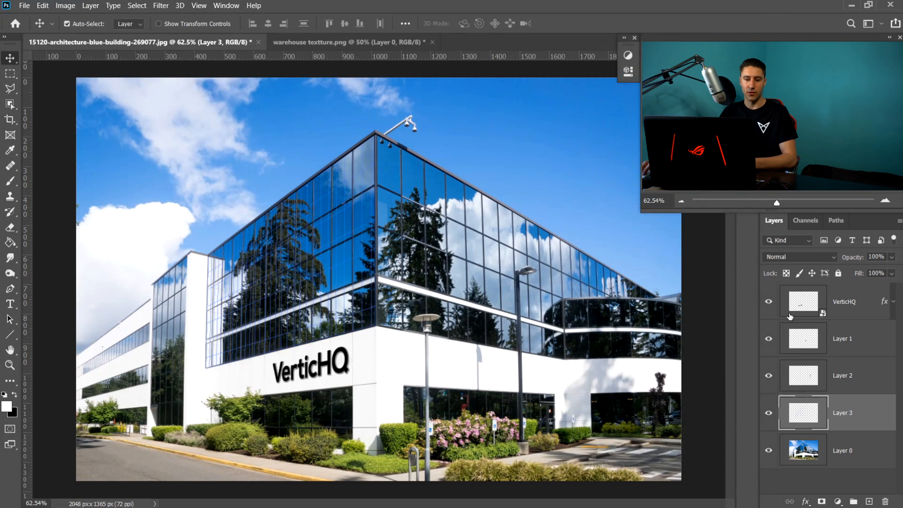
- Hide the photo, text and lamp layers so only the rendered grid layer is visible
click(768, 452)
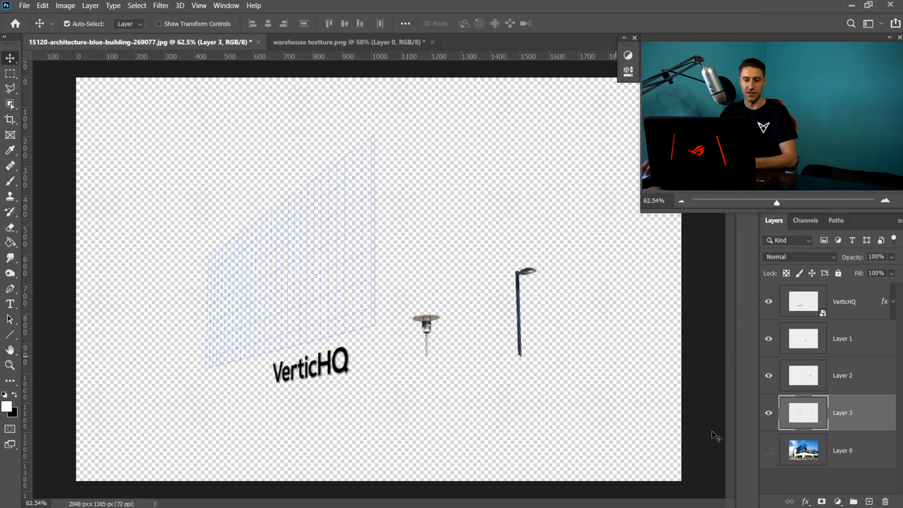
click(768, 451)
click(768, 338)
click(768, 301)
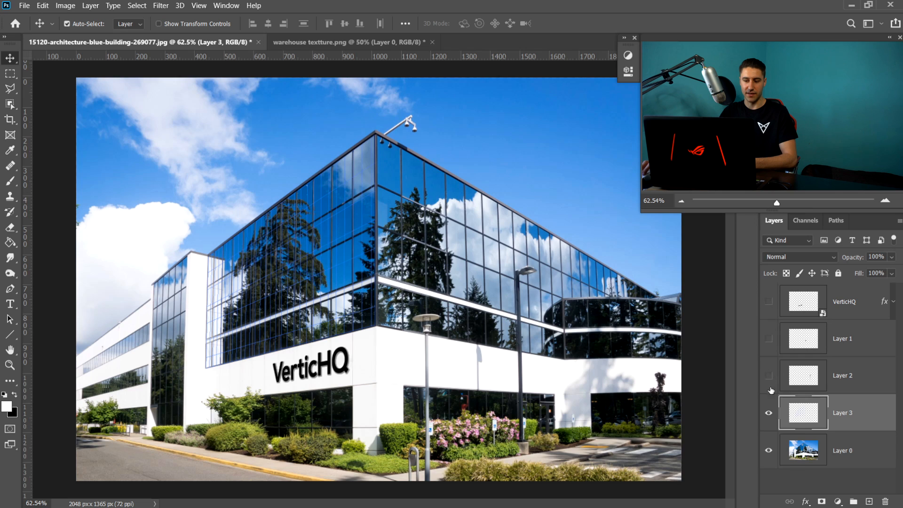
click(768, 451)
- Add a black Solid Color fill layer above the photo layer
click(799, 449)
click(836, 501)
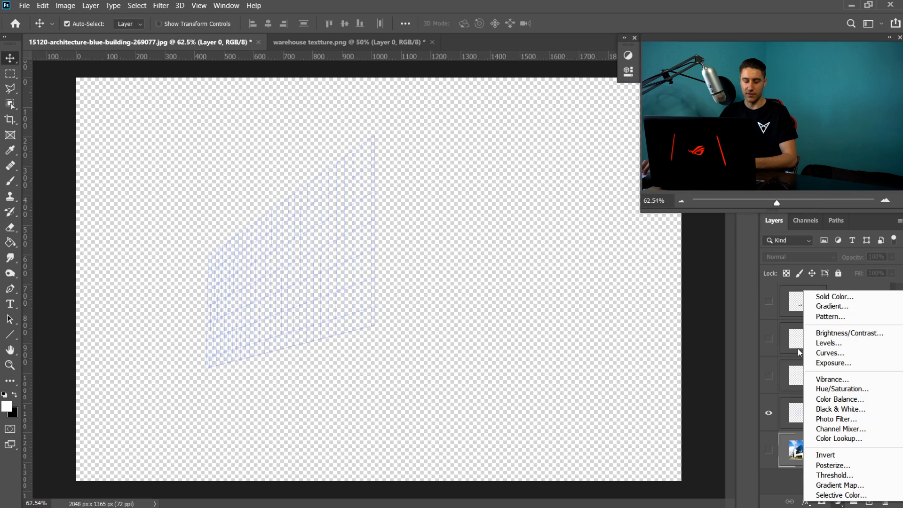
click(825, 296)
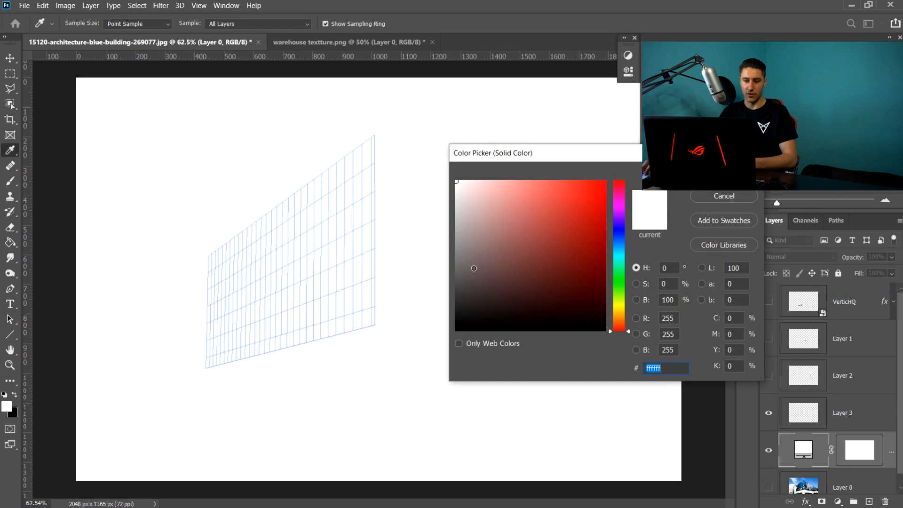
drag(473, 267, 455, 333)
click(723, 172)
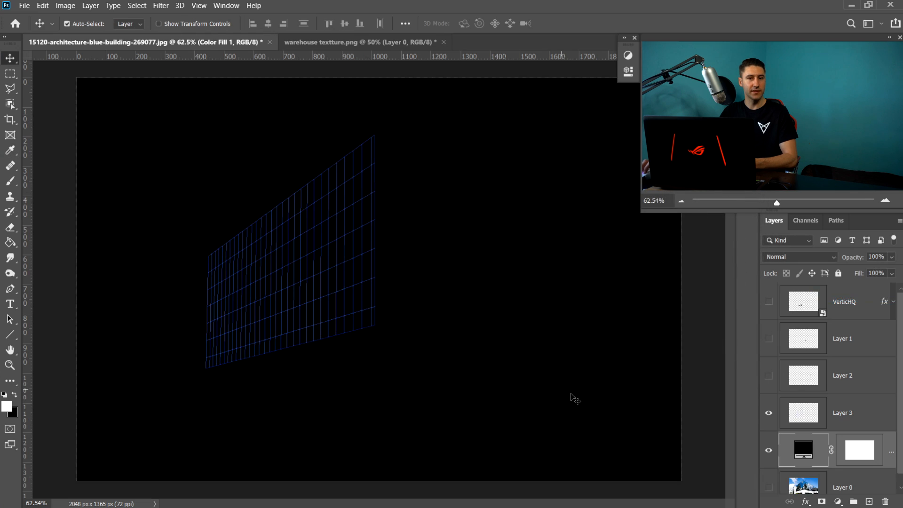
- Open the grid layer's Blending Options and enable a Color Overlay, opening its colour picker
click(872, 410)
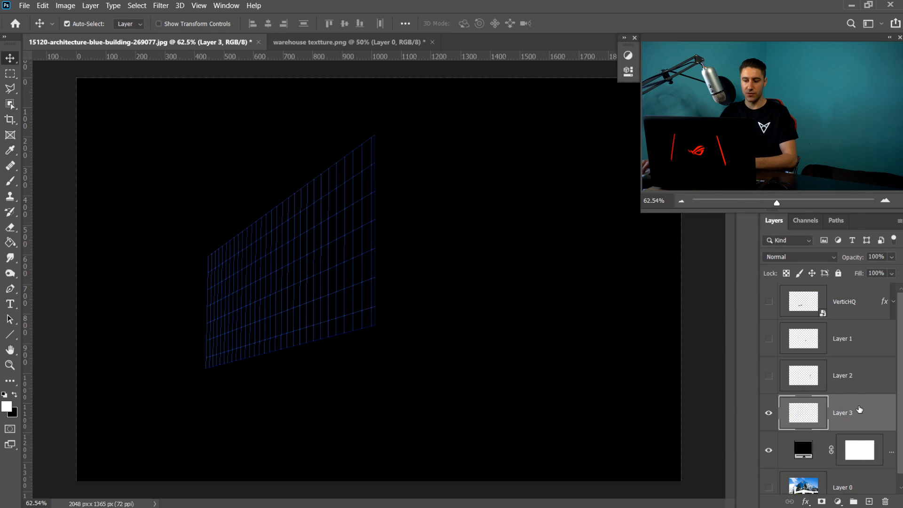
right_click(859, 410)
click(733, 29)
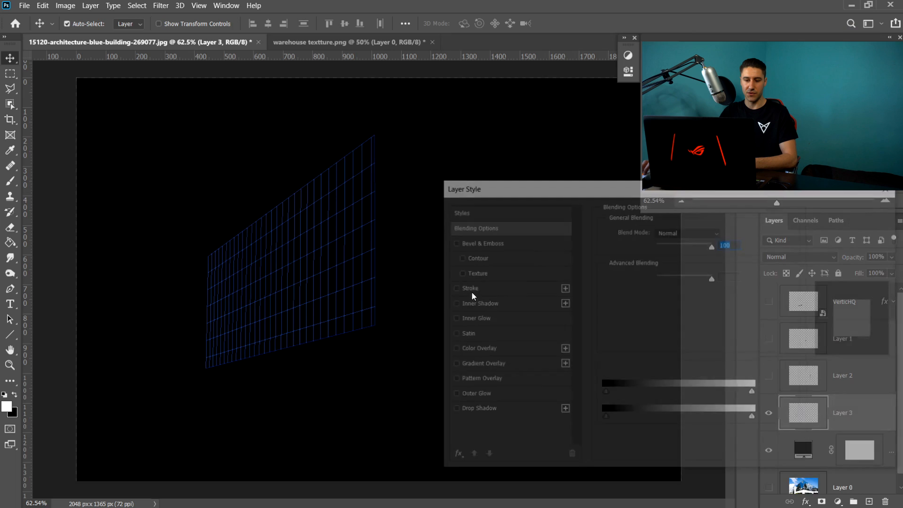
drag(616, 189, 564, 225)
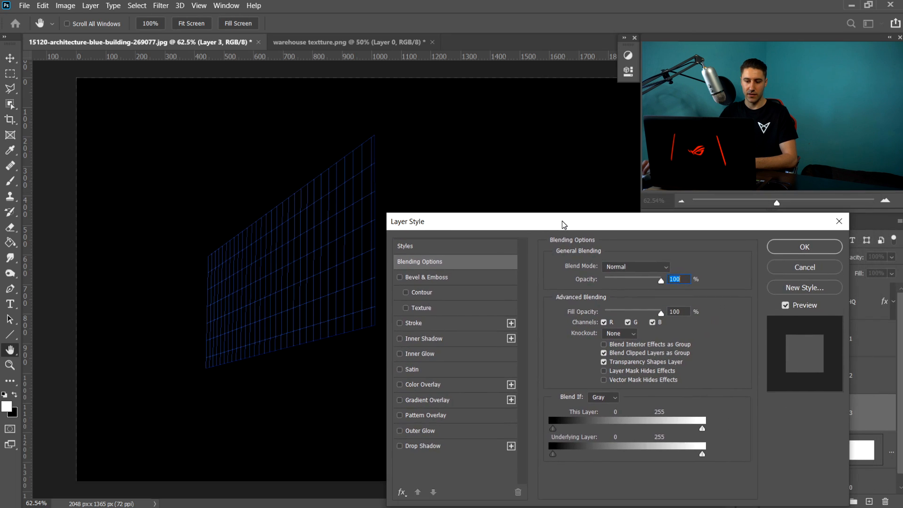
click(423, 385)
click(671, 268)
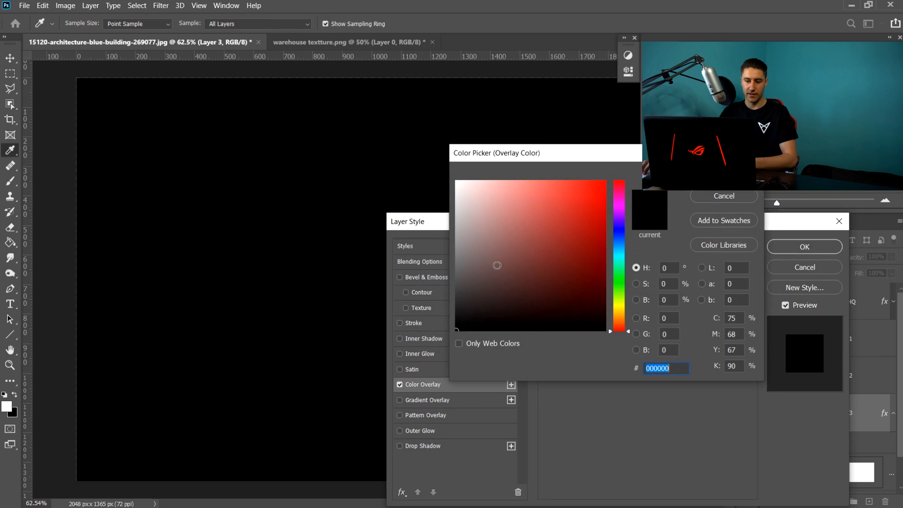
drag(583, 226, 619, 230)
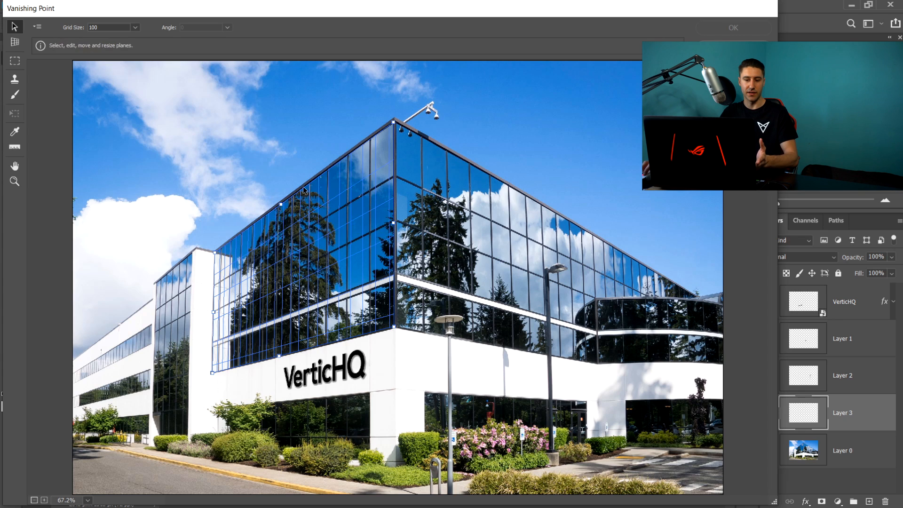
- Paste the copied warehouse texture into the Vanishing Point window
drag(75, 9, 71, 9)
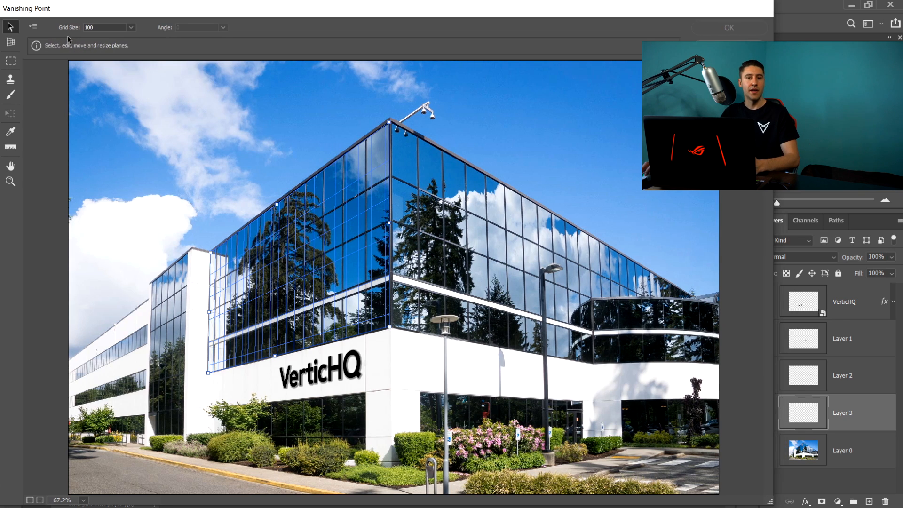
click(32, 27)
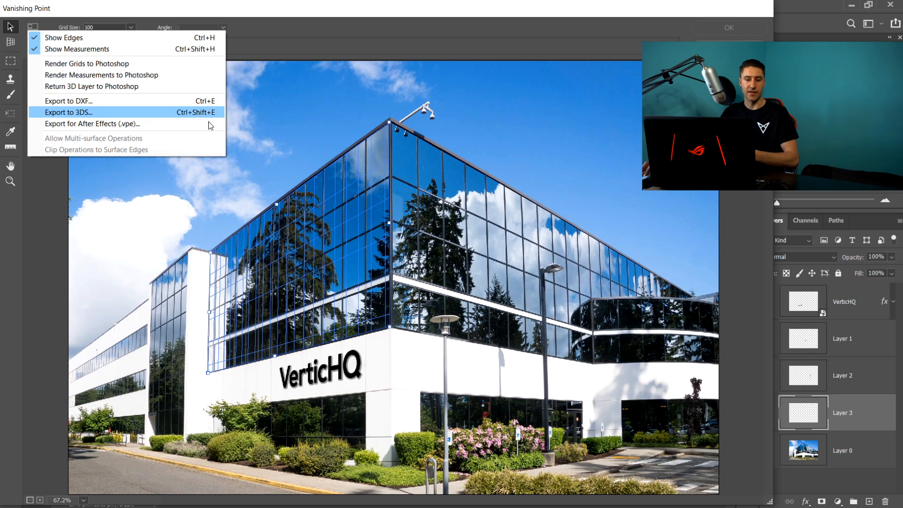
click(321, 141)
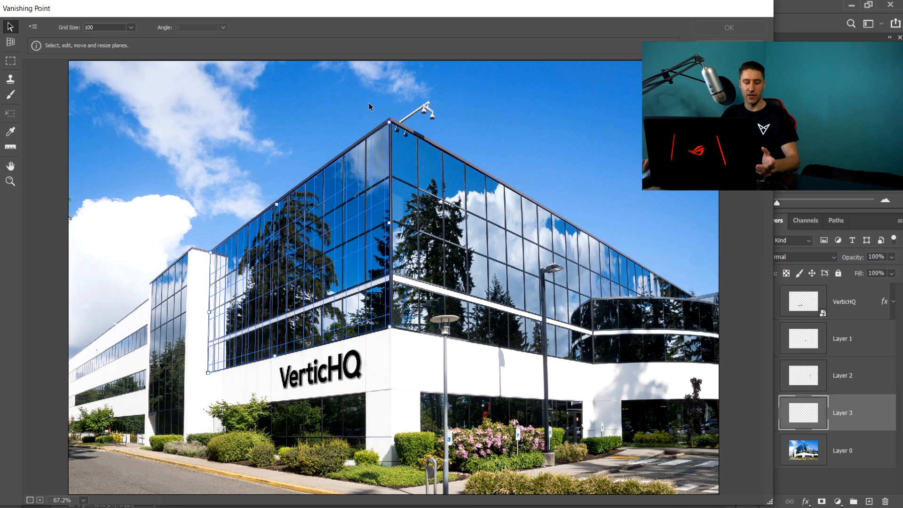
key(ctrl+v)
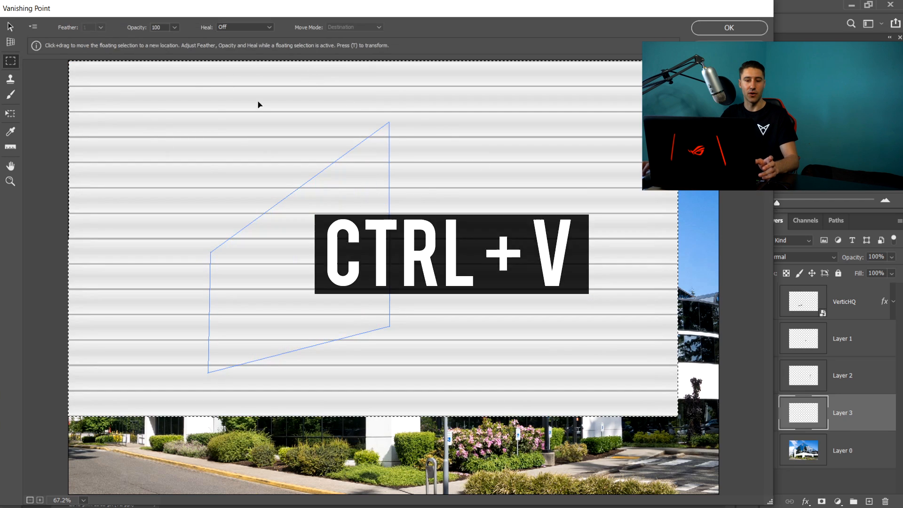
- Scale the pasted texture down proportionally with the Transform tool and drag it into the perspective plane on the glass facade
click(11, 114)
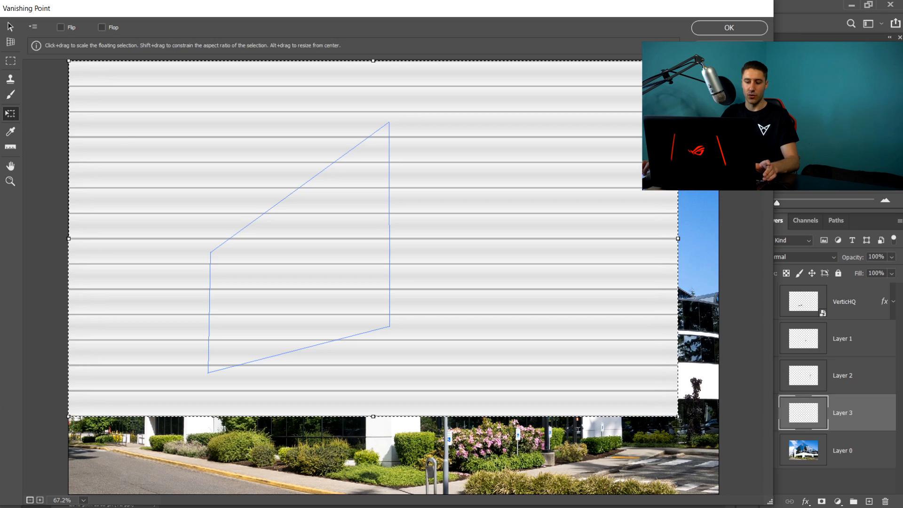
key(shift)
drag(678, 417, 597, 369)
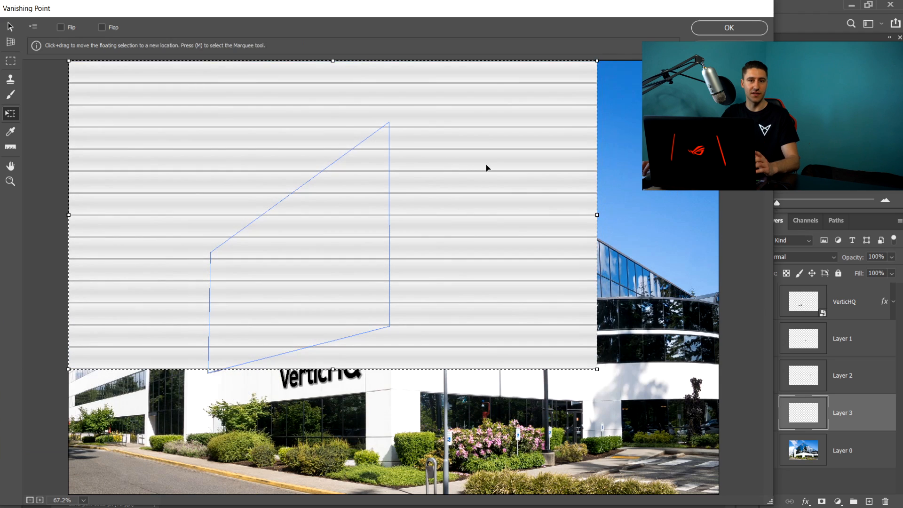
drag(598, 371, 431, 273)
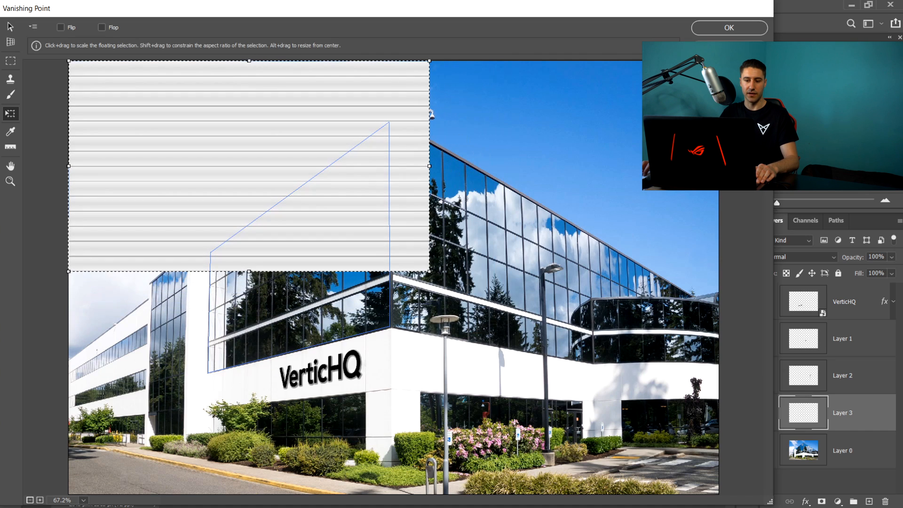
drag(239, 118, 256, 344)
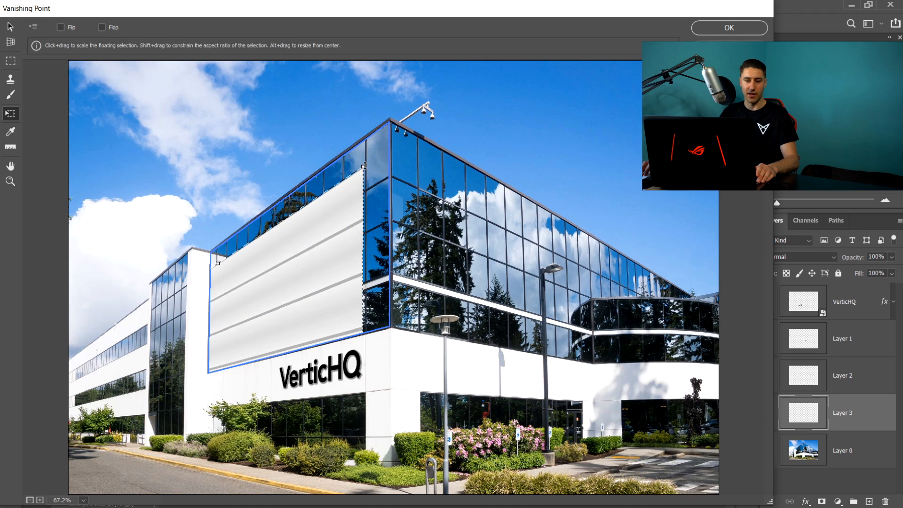
- Scale and move the pasted warehouse texture so it fills the perspective plane on the left facade
drag(365, 166, 296, 274)
drag(305, 263, 330, 240)
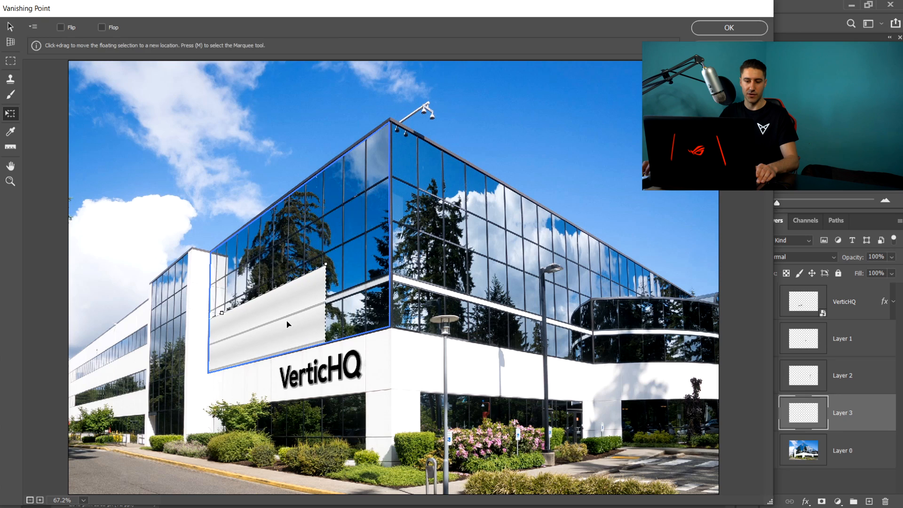
drag(286, 321, 343, 201)
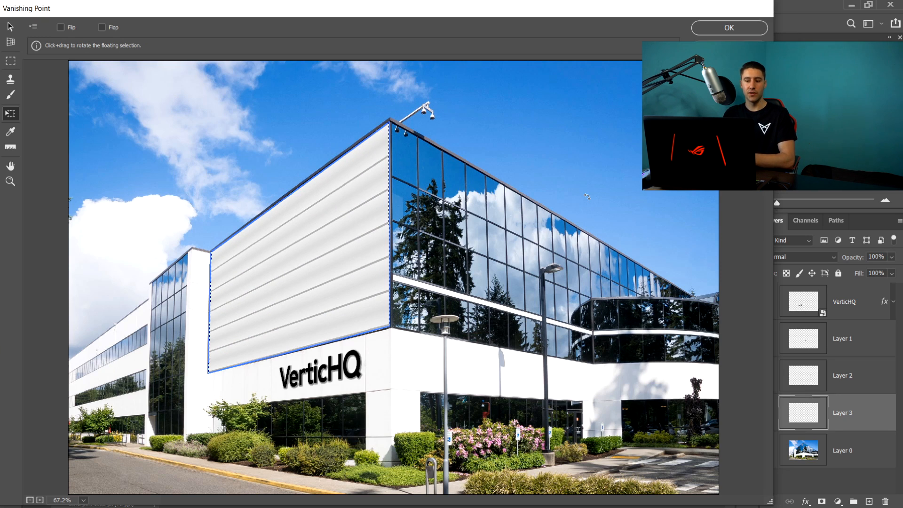
- Create a new perspective plane over the right-hand glass facade by setting its four corners
click(10, 45)
click(11, 43)
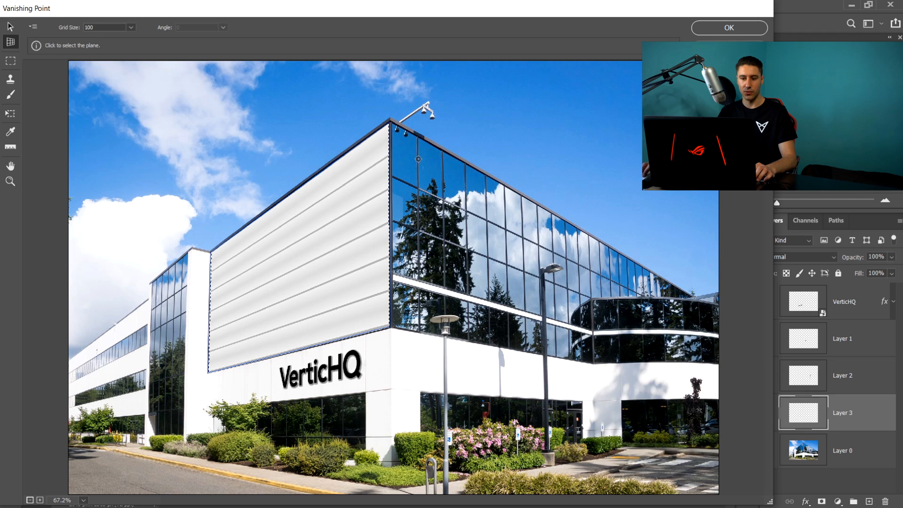
key(x)
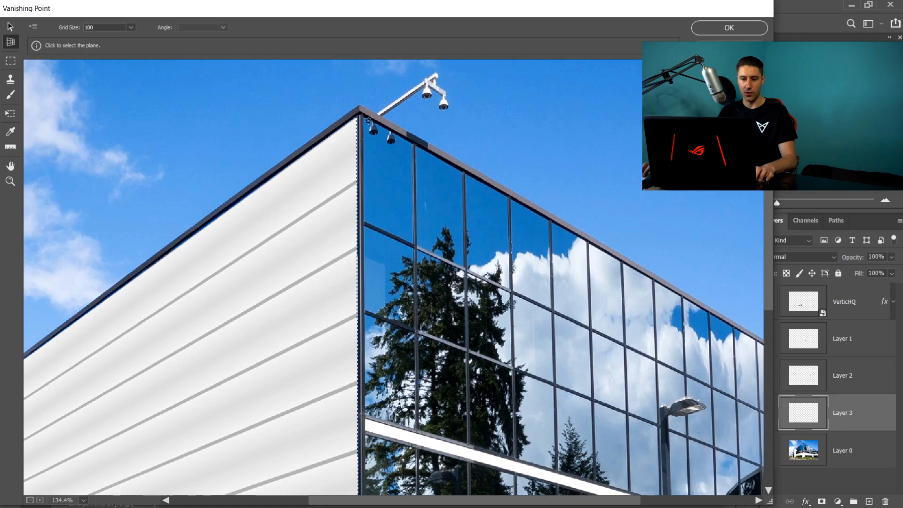
click(363, 117)
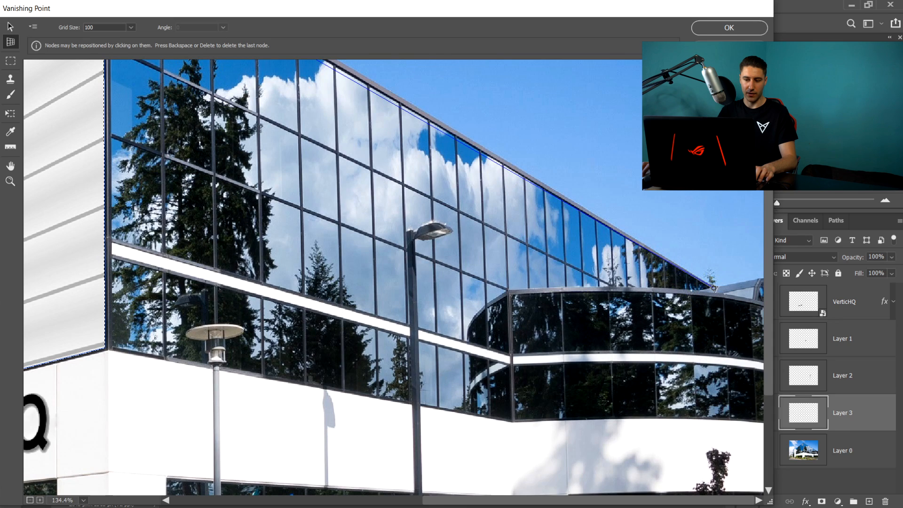
click(713, 288)
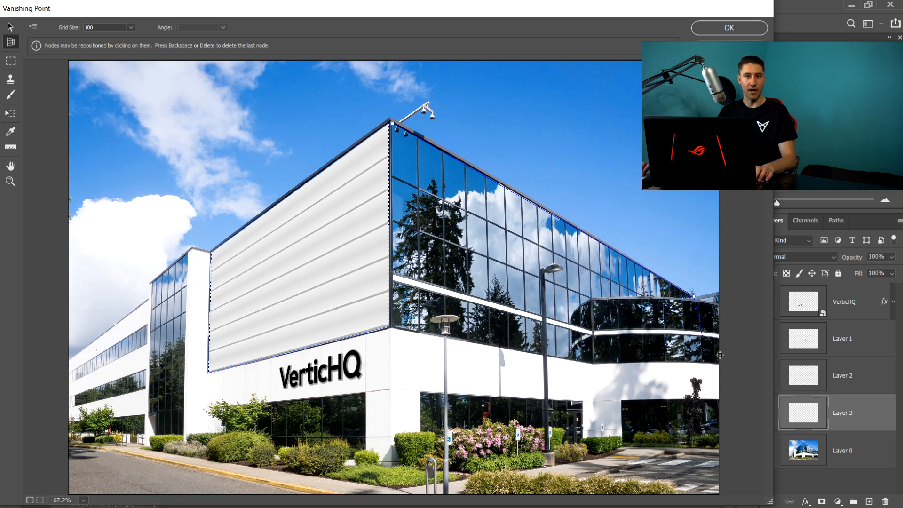
key(x)
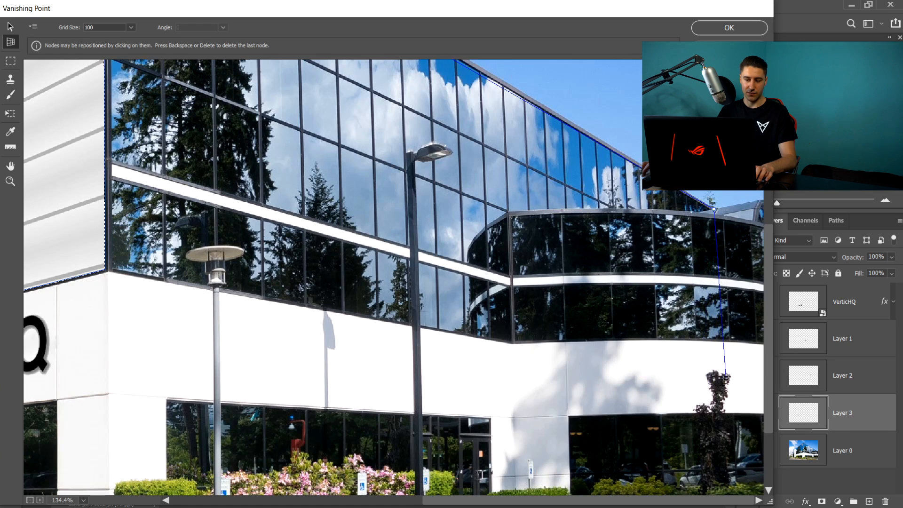
click(721, 377)
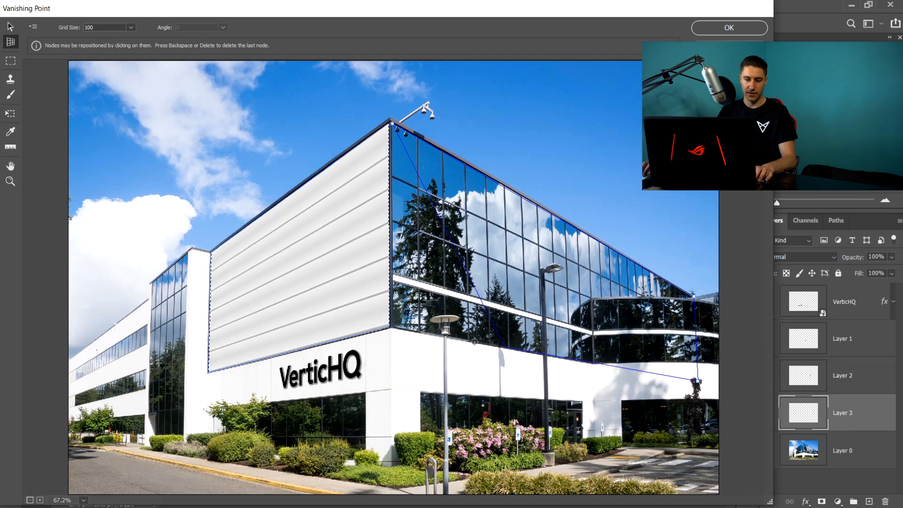
key(x)
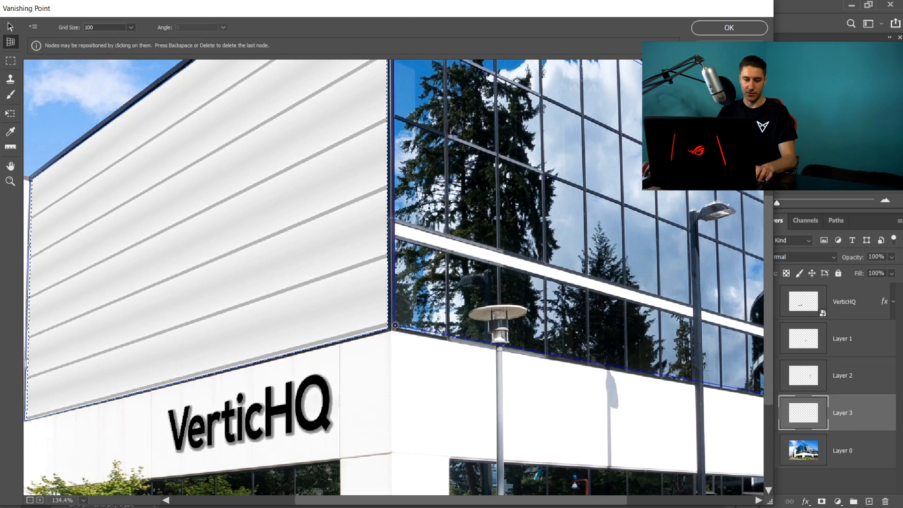
click(395, 326)
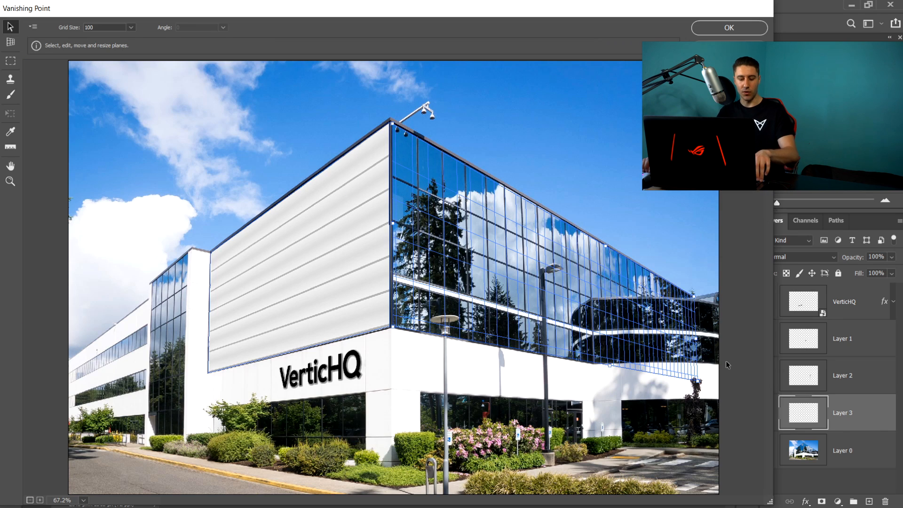
- Paste the texture again, scale it down and stretch it across the right glass facade plane
key(ctrl+v)
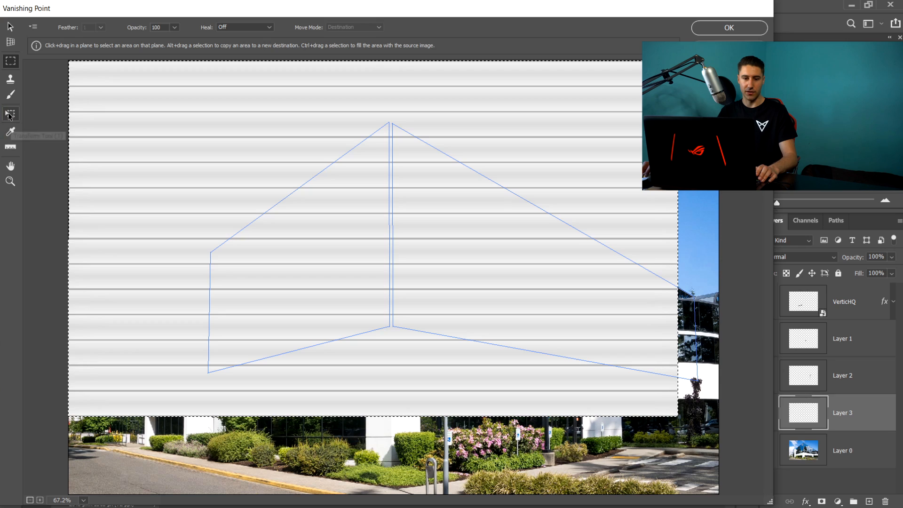
click(10, 113)
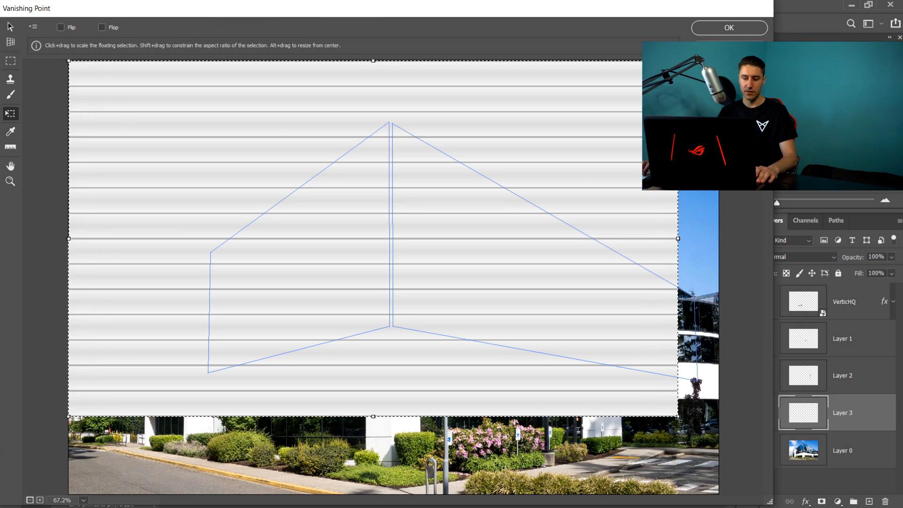
drag(678, 416, 453, 282)
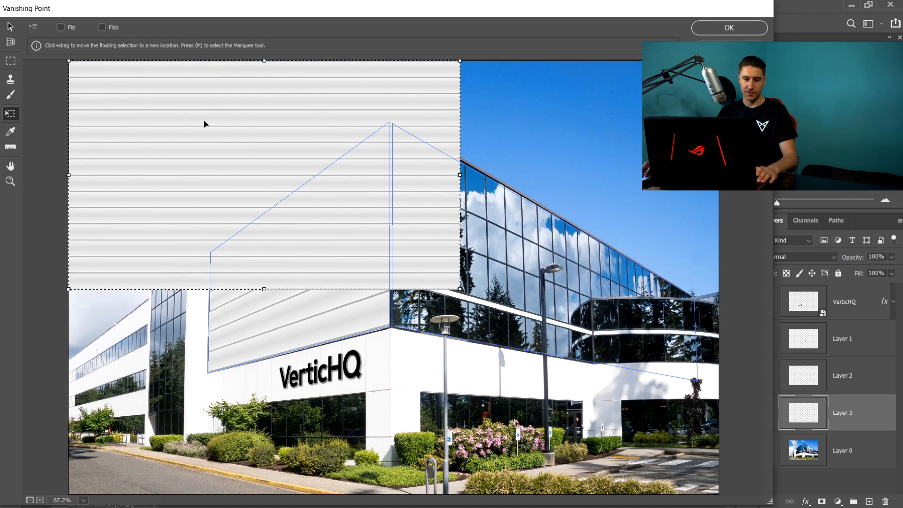
drag(204, 122, 438, 63)
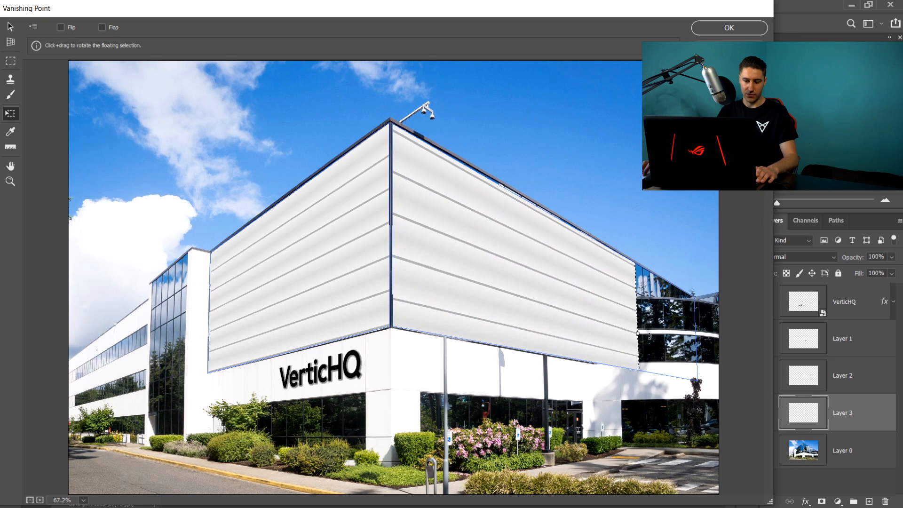
drag(637, 333, 715, 341)
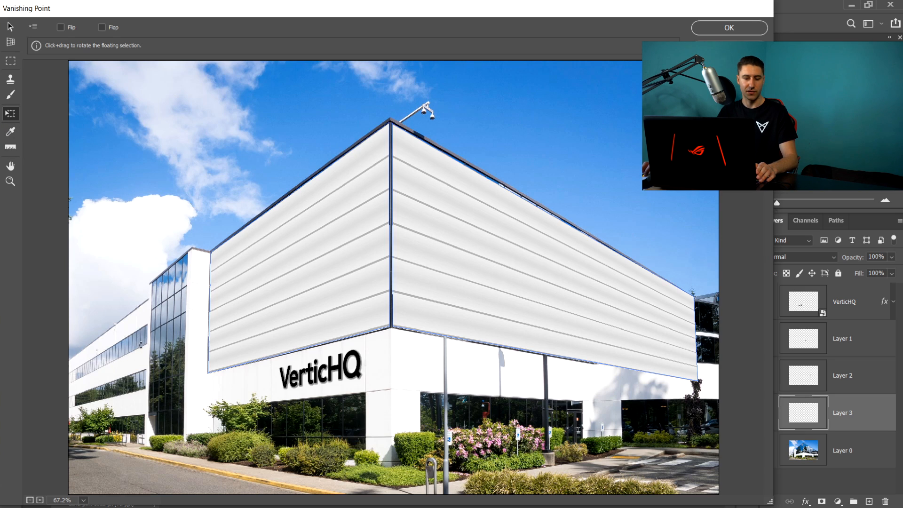
- Create a perspective plane over the narrow glass section at the left end of the building
click(10, 41)
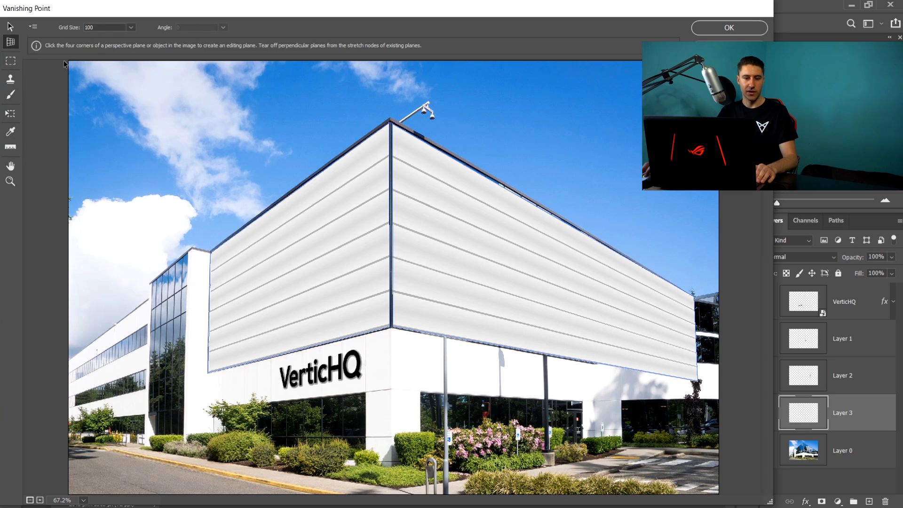
key(x)
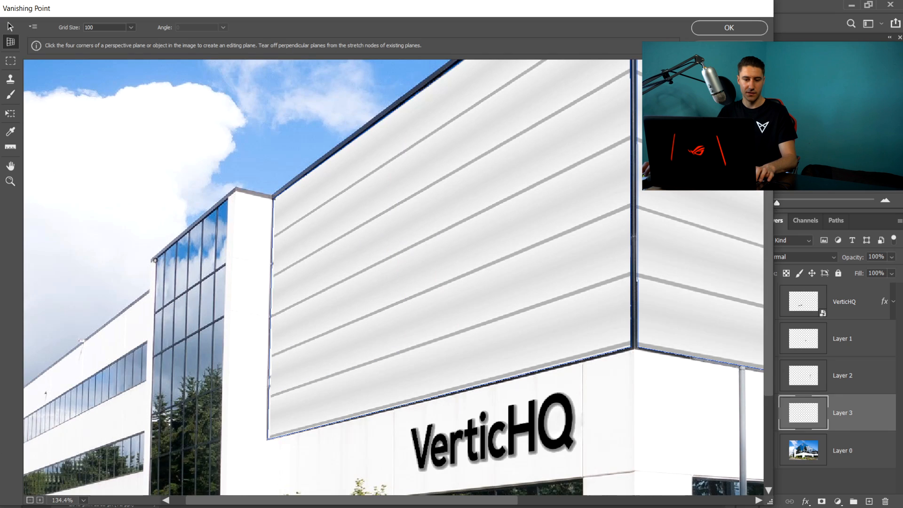
click(155, 258)
key(x)
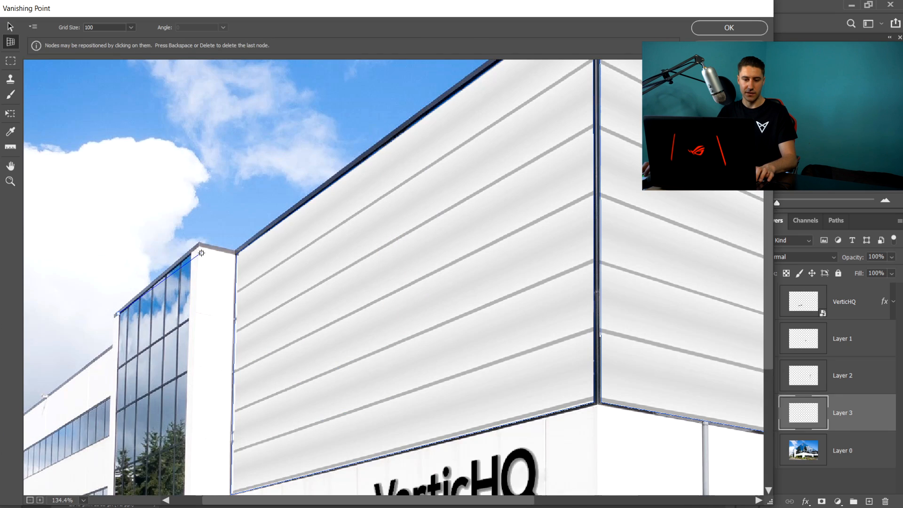
- Switch to the Brush tool and set the brush colour to orange ff4e00
key(b)
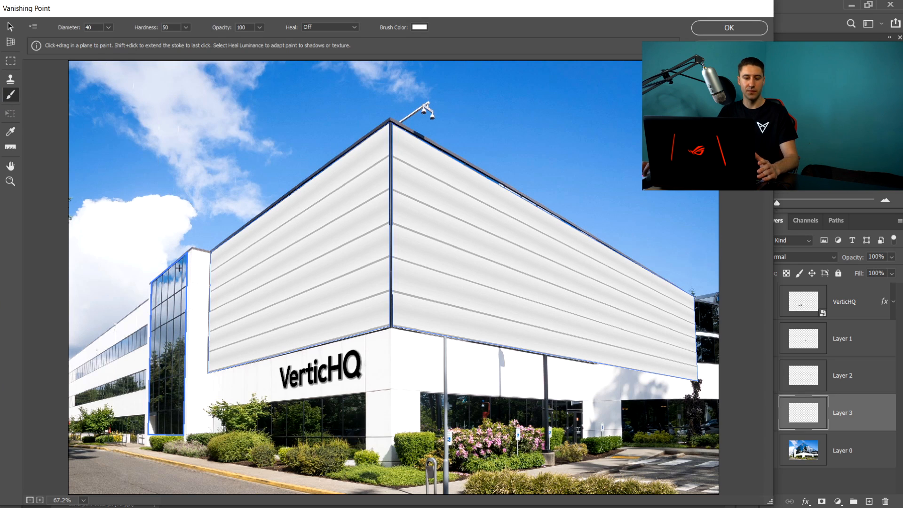
click(419, 27)
text(ff0000)
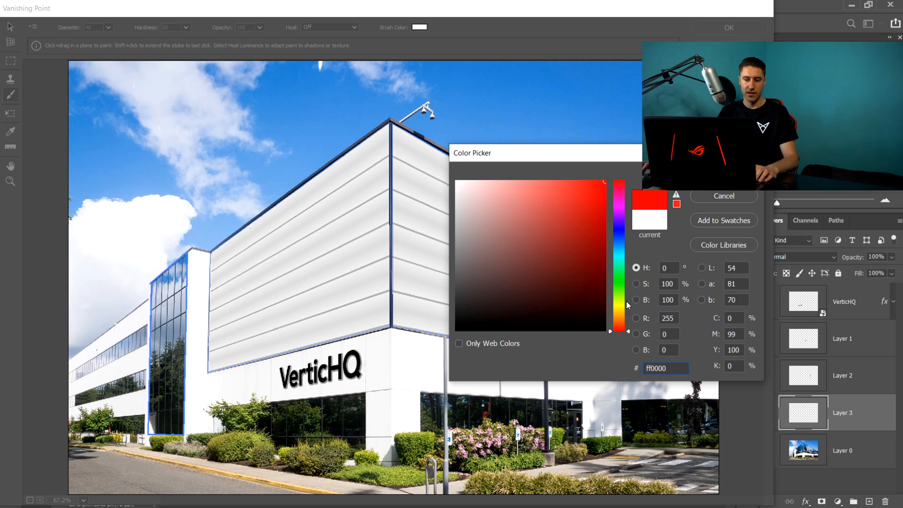
drag(628, 305, 621, 326)
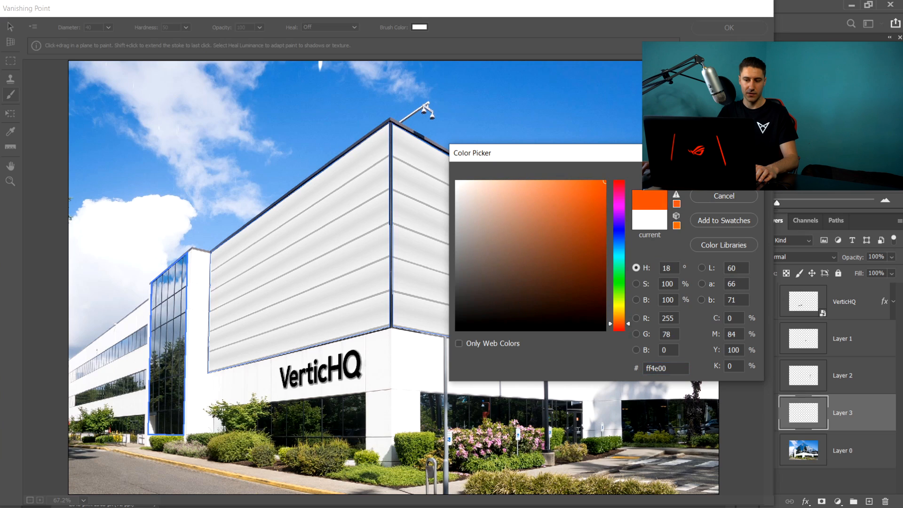
key(Return)
- Enlarge the brush to 100 diameter and paint the narrow glass section solid orange
click(11, 132)
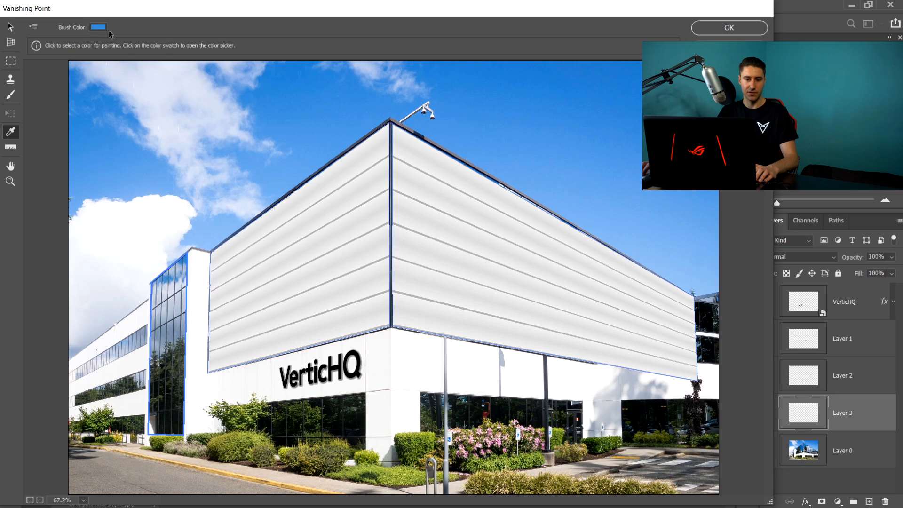
key(b)
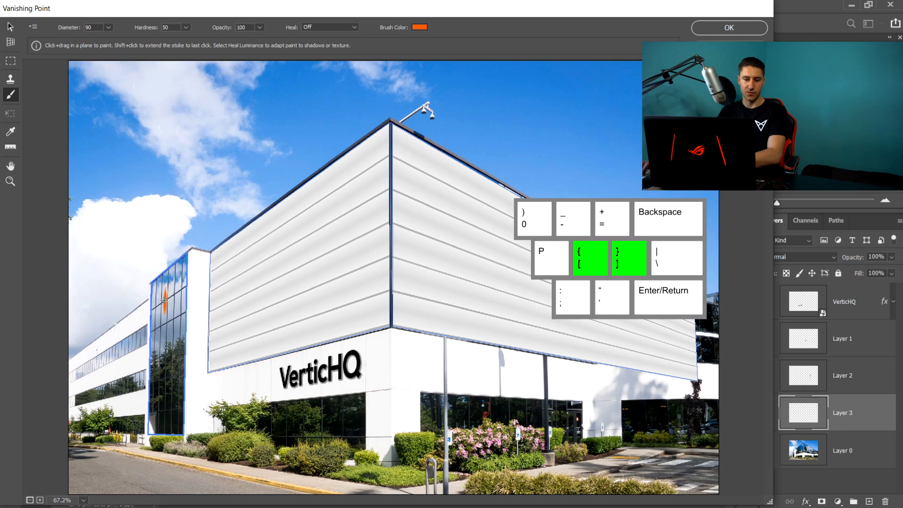
key(bracketright)
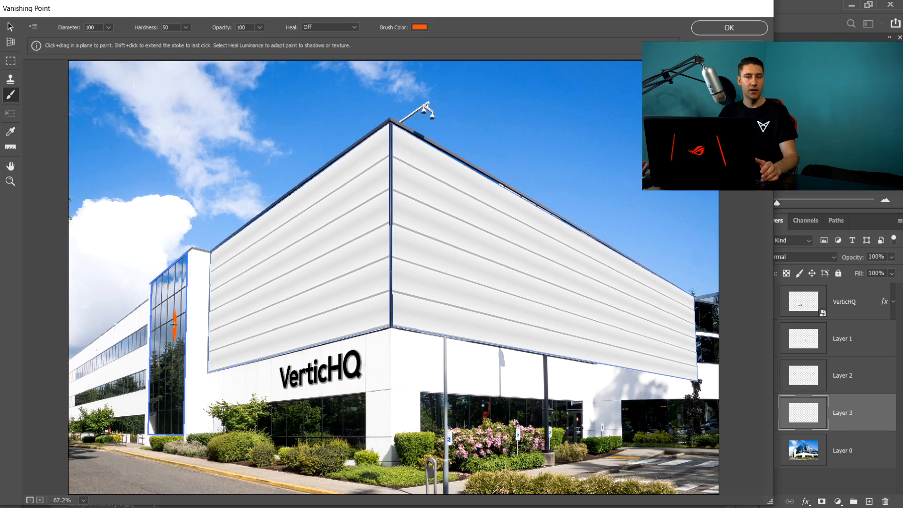
mouse_move(171, 315)
mouse_down()
mouse_move(150, 316)
mouse_move(172, 307)
mouse_move(158, 306)
mouse_move(171, 300)
mouse_move(159, 290)
mouse_move(187, 260)
mouse_move(171, 293)
mouse_move(179, 281)
mouse_move(179, 288)
mouse_move(150, 280)
mouse_up()
key(ctrl+z)
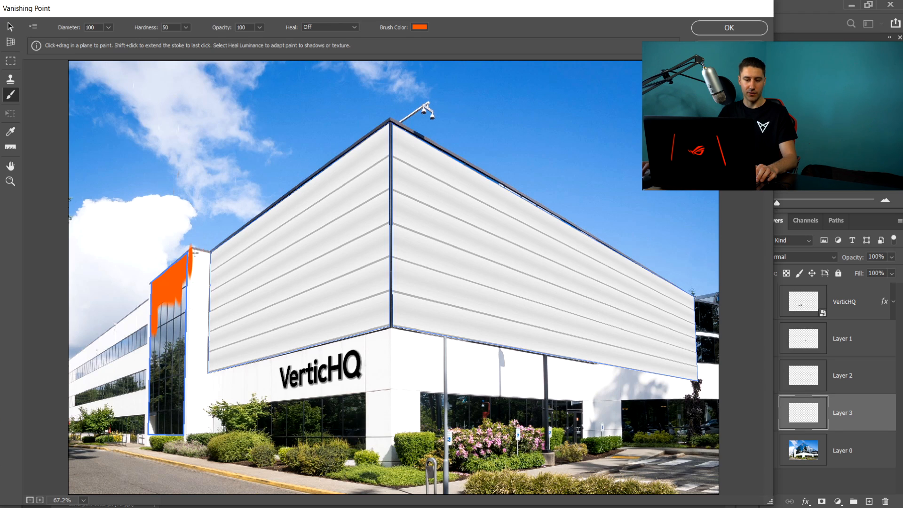
key(ctrl+z)
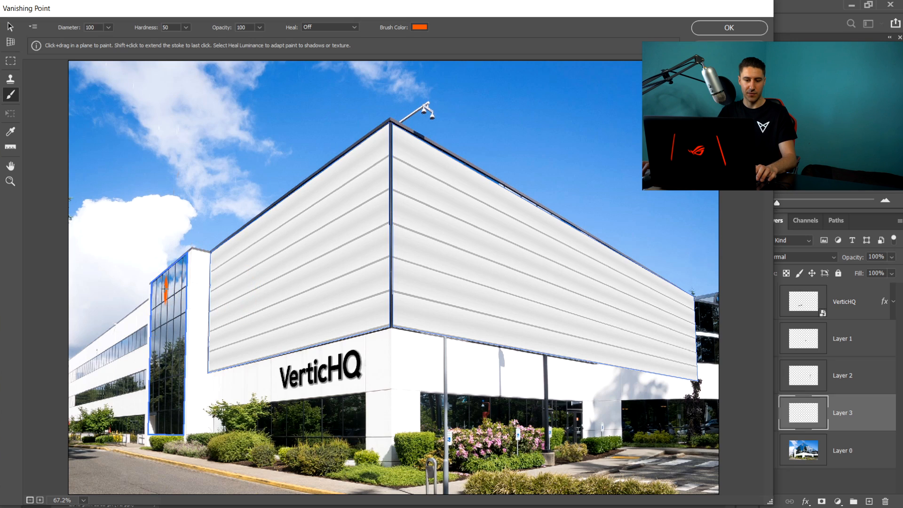
drag(165, 289, 176, 283)
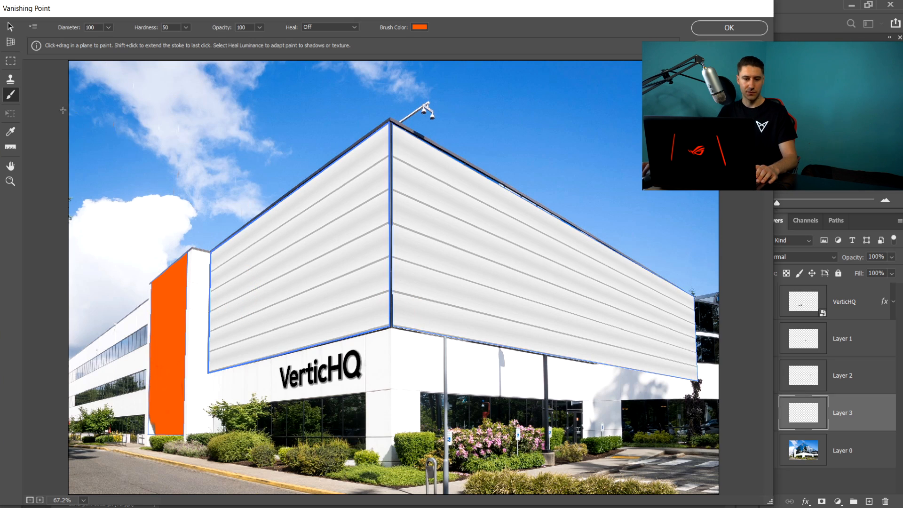
- Set the brush colour to white ffffff, shrink the diameter to 50 and paint a diagonal white stripe across the orange panel
click(419, 28)
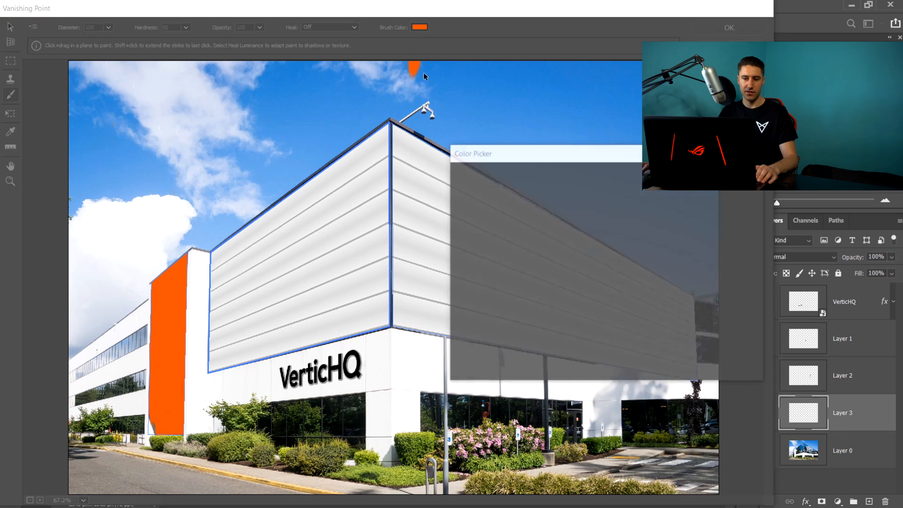
text(ffffff)
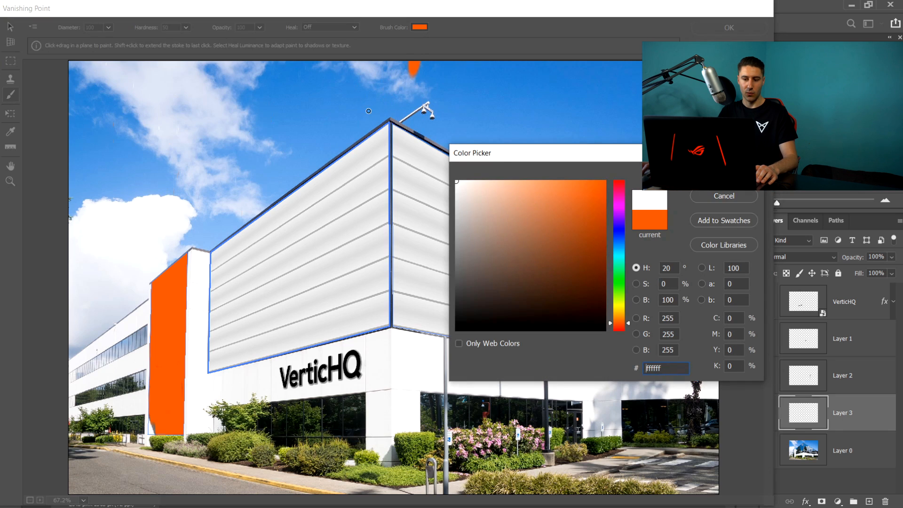
key(Return)
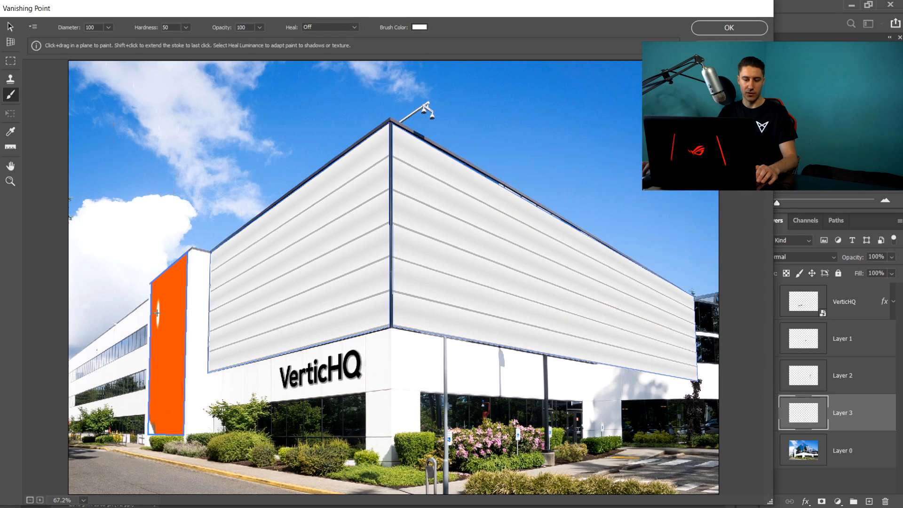
key(bracketleft)
key(bracketleft)
key(bracketleft)
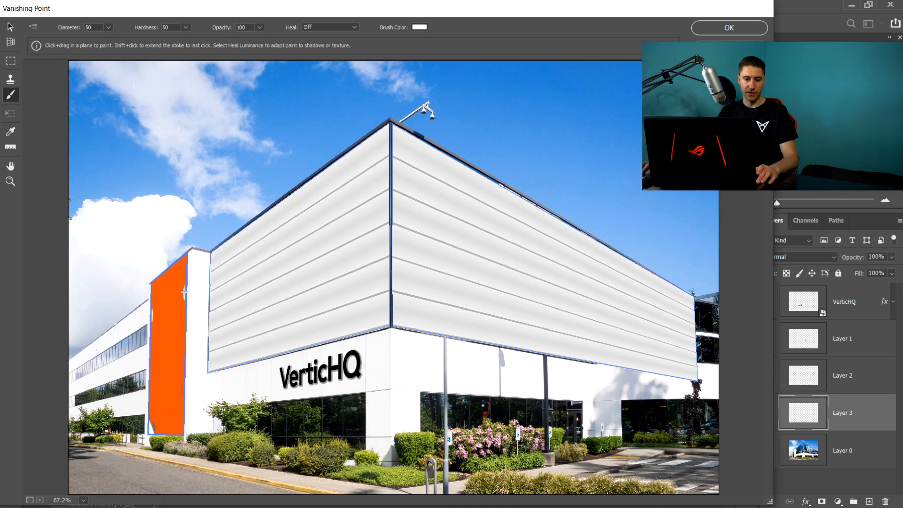
drag(184, 292, 153, 314)
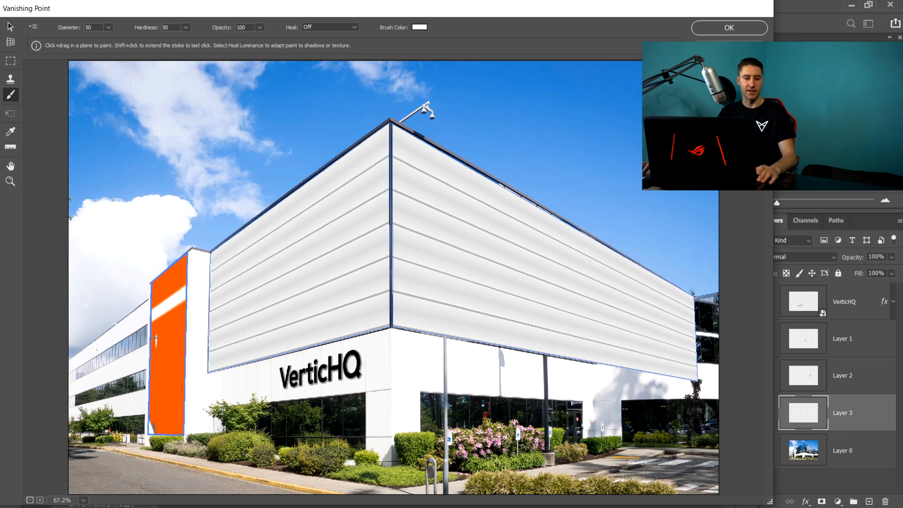
- Apply the Vanishing Point edits and toggle Layer 3's visibility to compare the result
key(v)
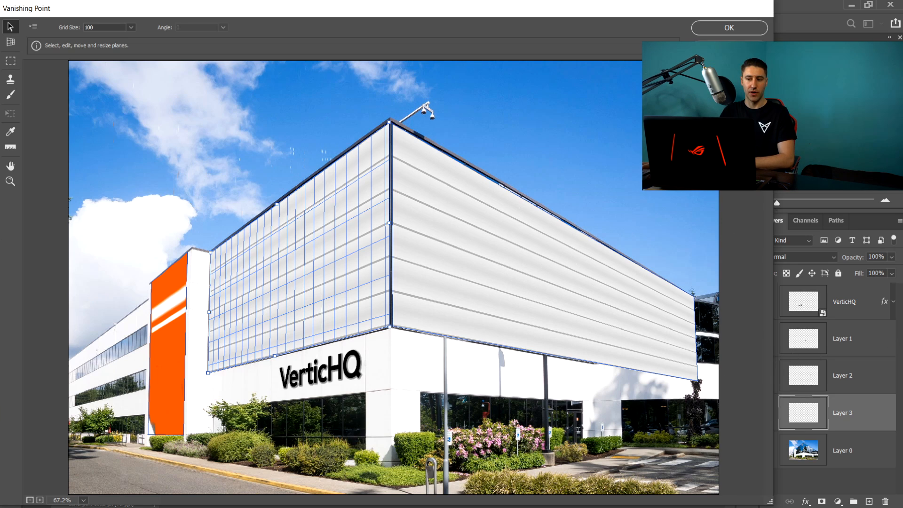
click(718, 28)
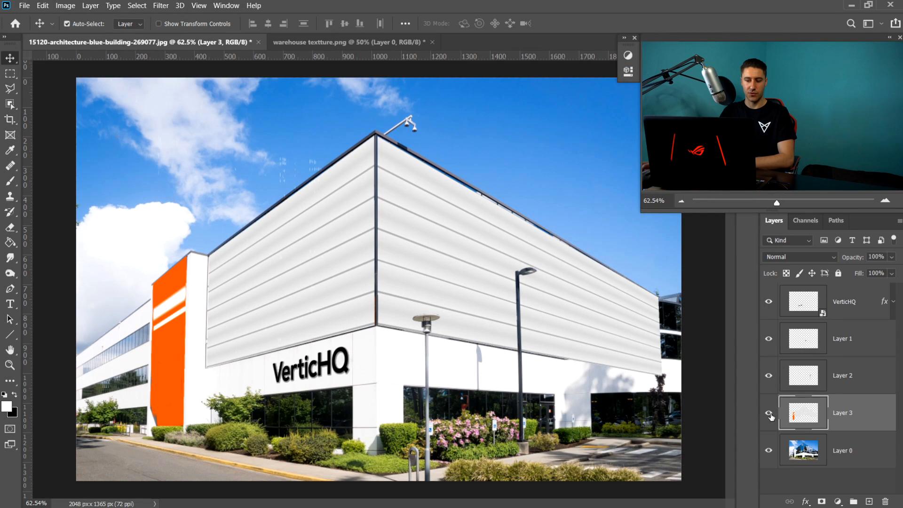
click(768, 413)
click(769, 415)
scroll(665, 367, up, 6)
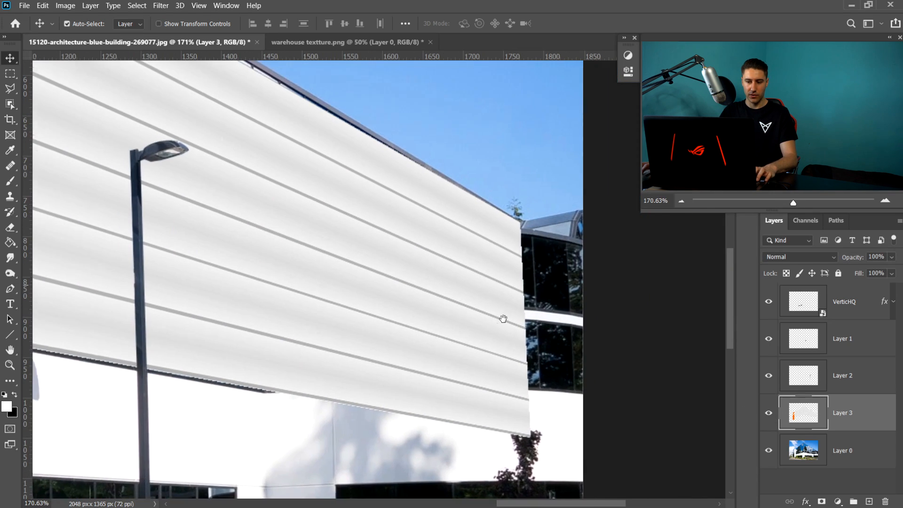
- Lower Layer 3's opacity to 45% to see the glass facade beneath the texture
drag(503, 319, 499, 319)
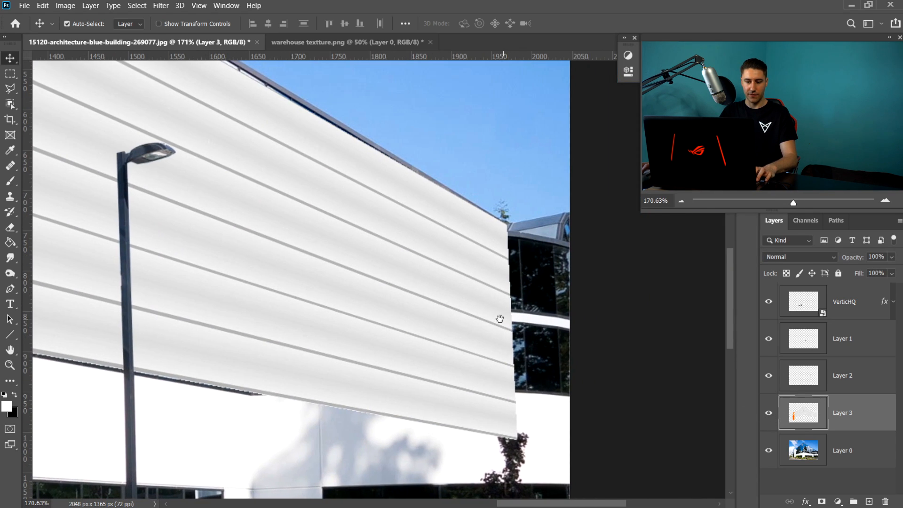
click(892, 259)
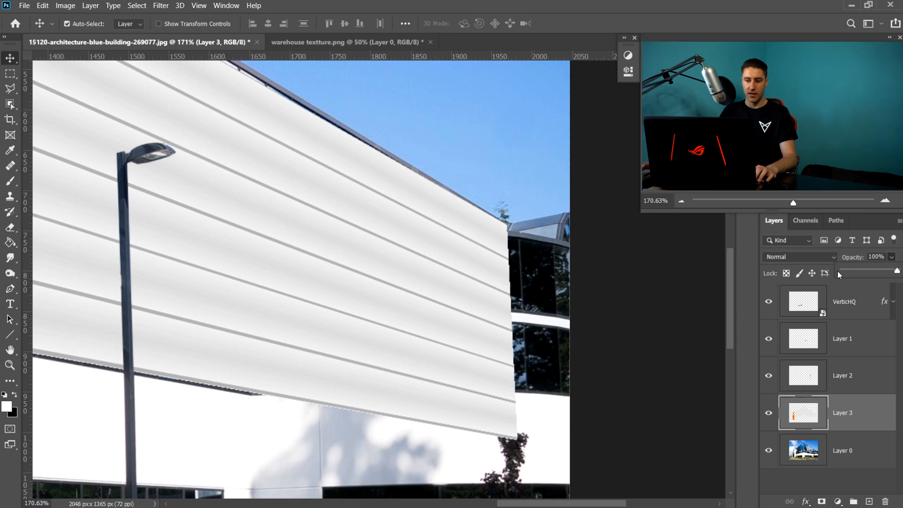
drag(865, 270, 867, 270)
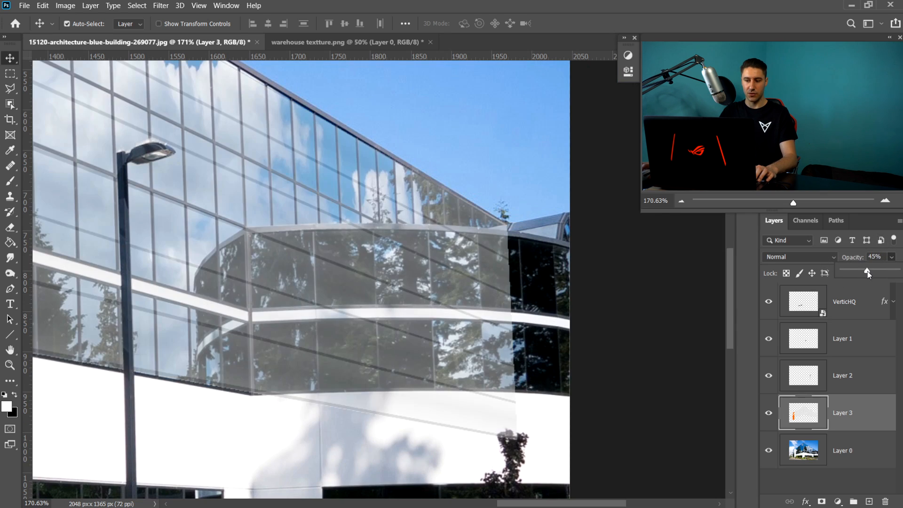
- With the Pen tool, trace a closed path around the curved glass section and the wall area below it
click(848, 413)
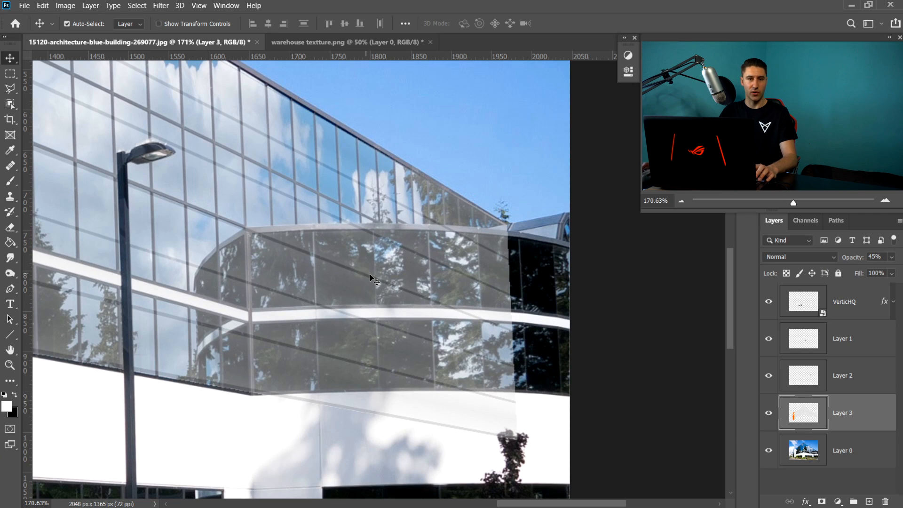
scroll(472, 332, up, 3)
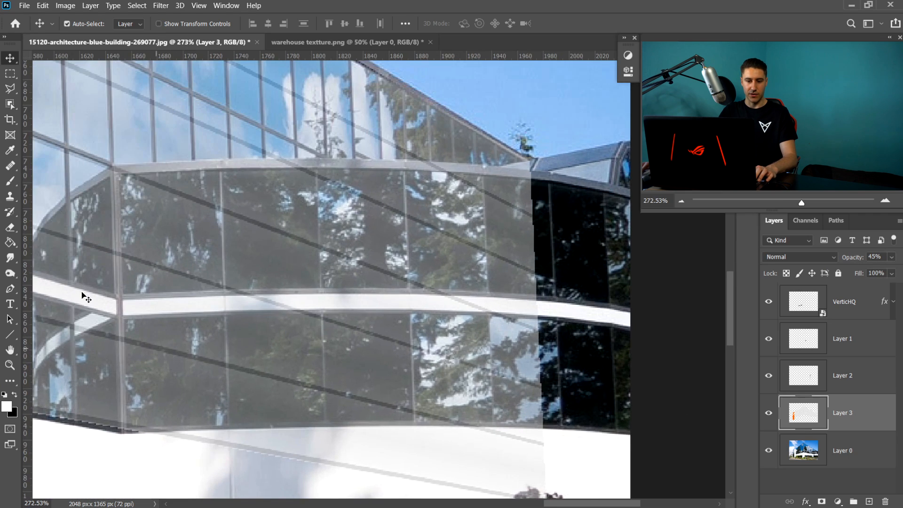
click(10, 289)
scroll(122, 427, up, 4)
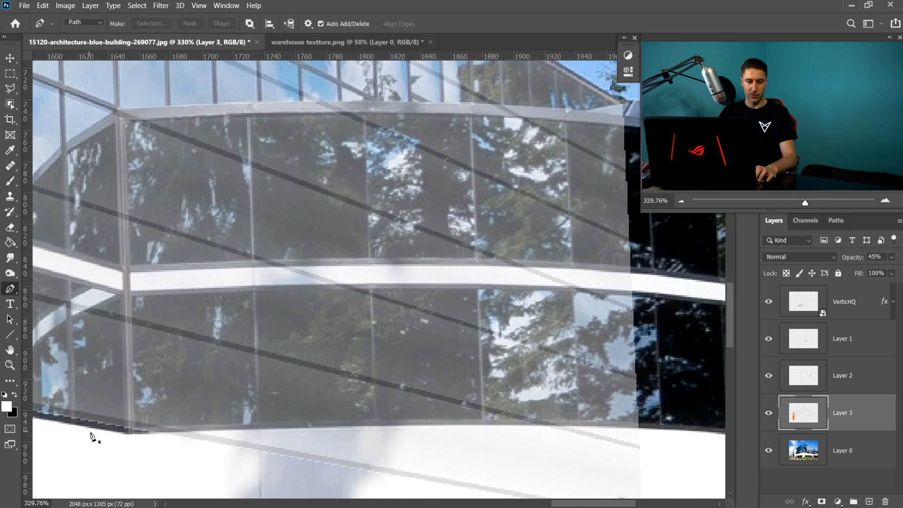
click(164, 431)
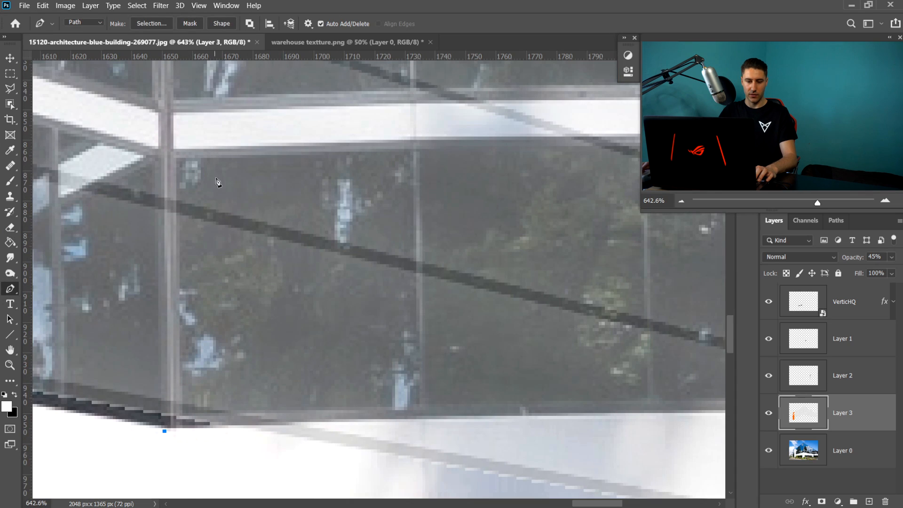
scroll(264, 256, up, 5)
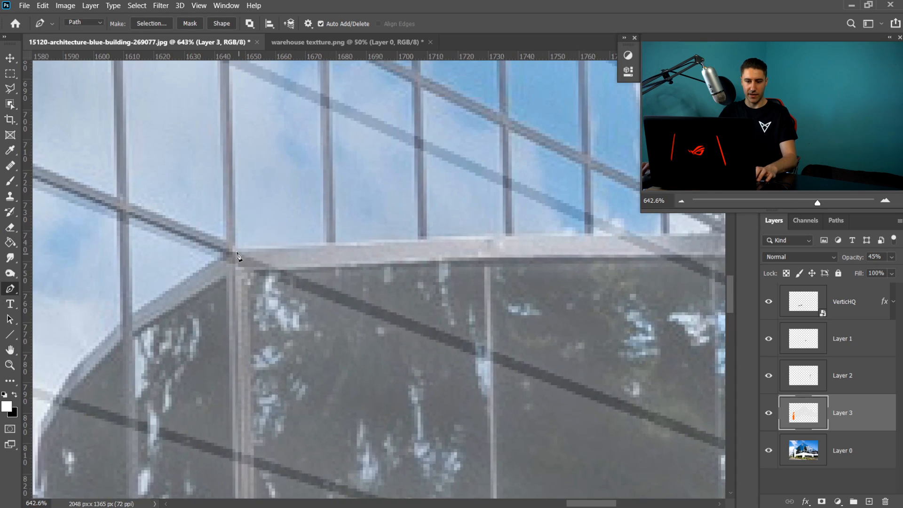
scroll(407, 240, down, 5)
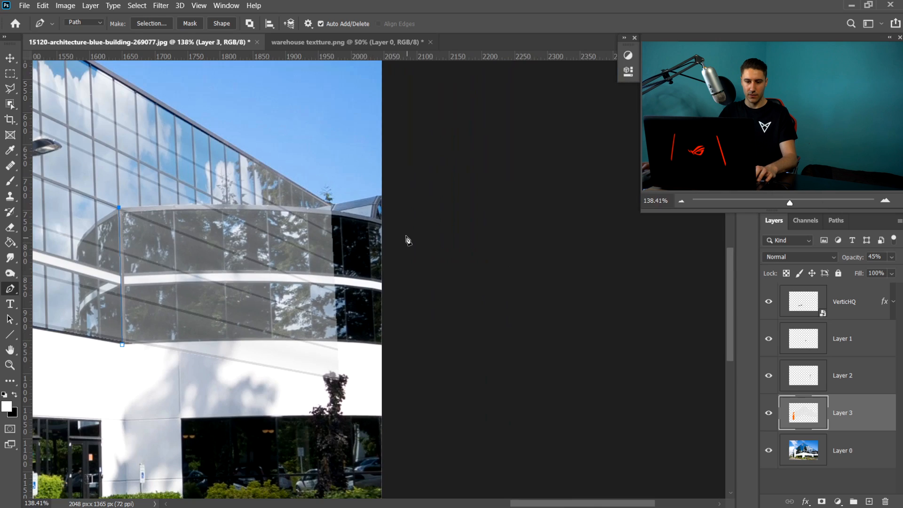
drag(397, 228, 466, 246)
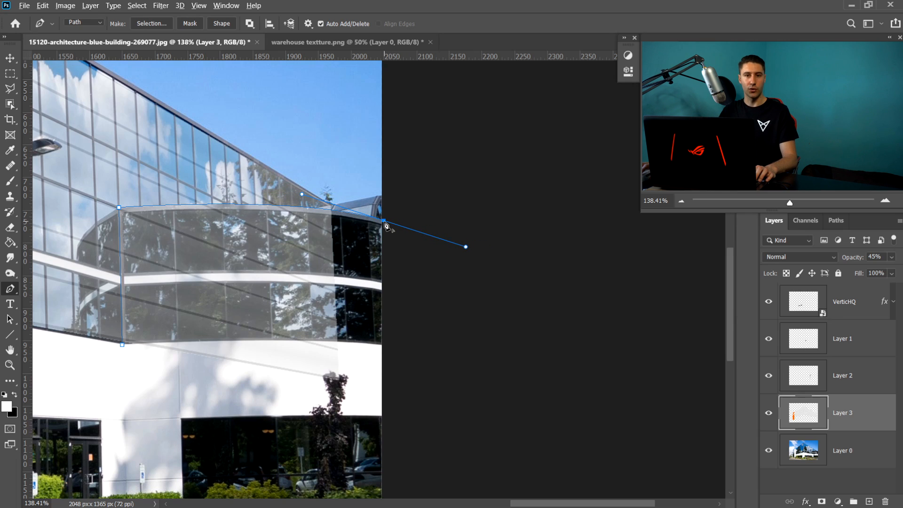
click(384, 221)
click(384, 385)
click(317, 434)
click(197, 424)
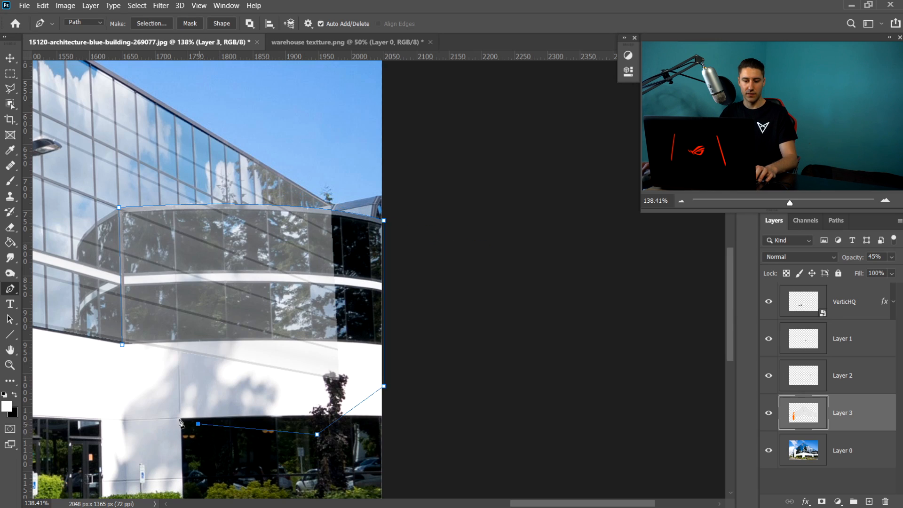
click(101, 388)
click(122, 345)
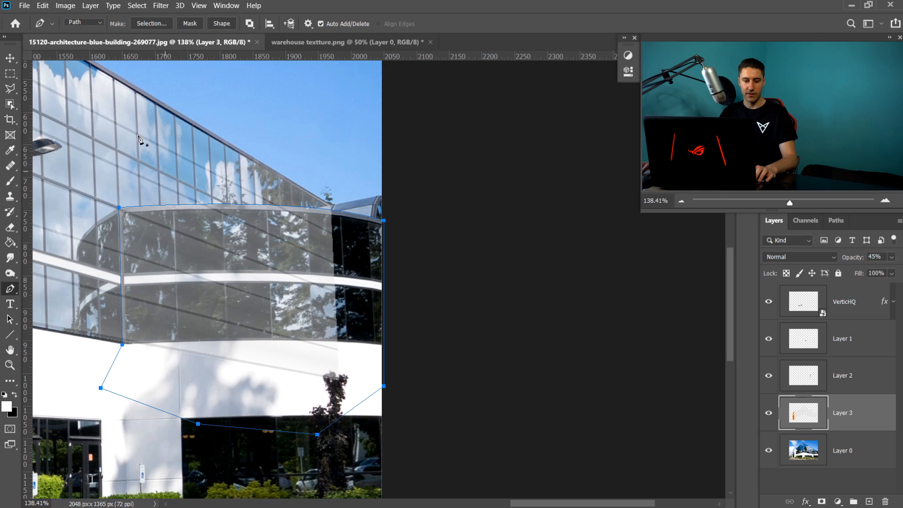
- Convert the path into a selection and restore Layer 3's opacity to 100%
click(150, 24)
click(530, 137)
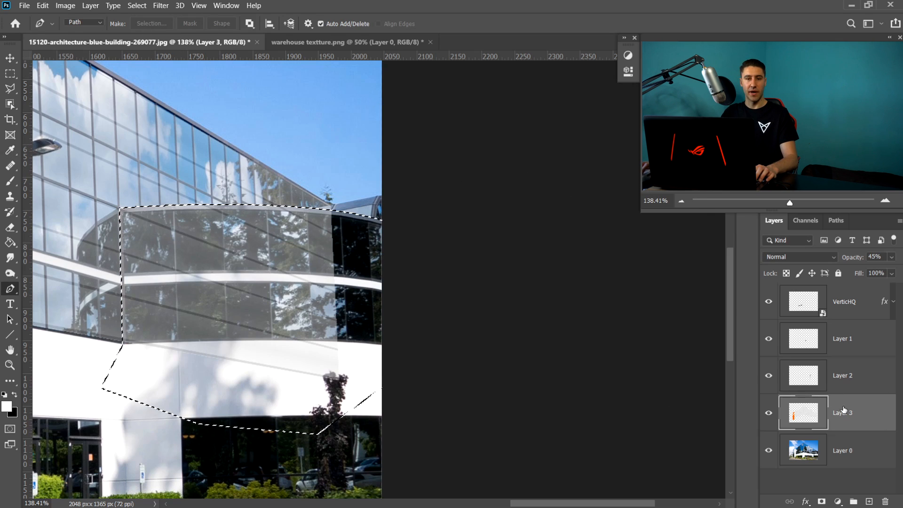
click(891, 257)
drag(867, 271, 897, 270)
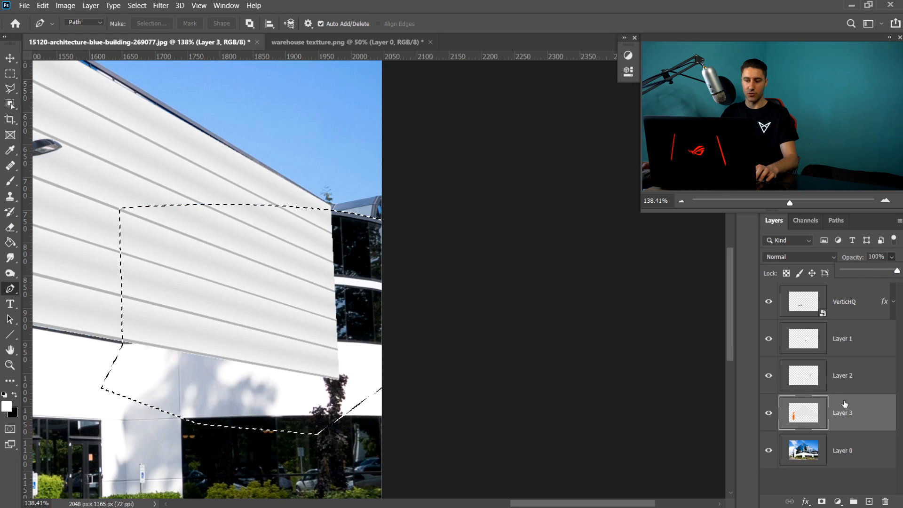
- Add a layer mask to Layer 3 from the selection and invert the mask to reveal the glass
click(822, 500)
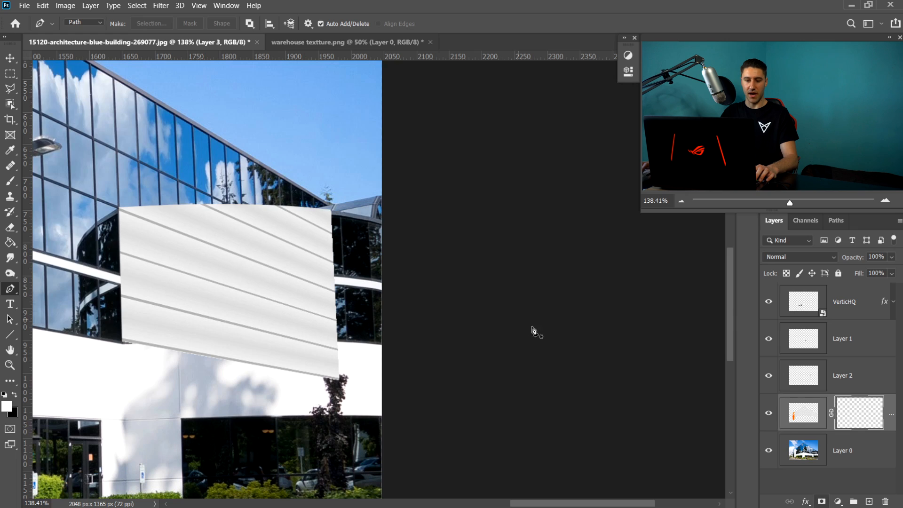
click(10, 58)
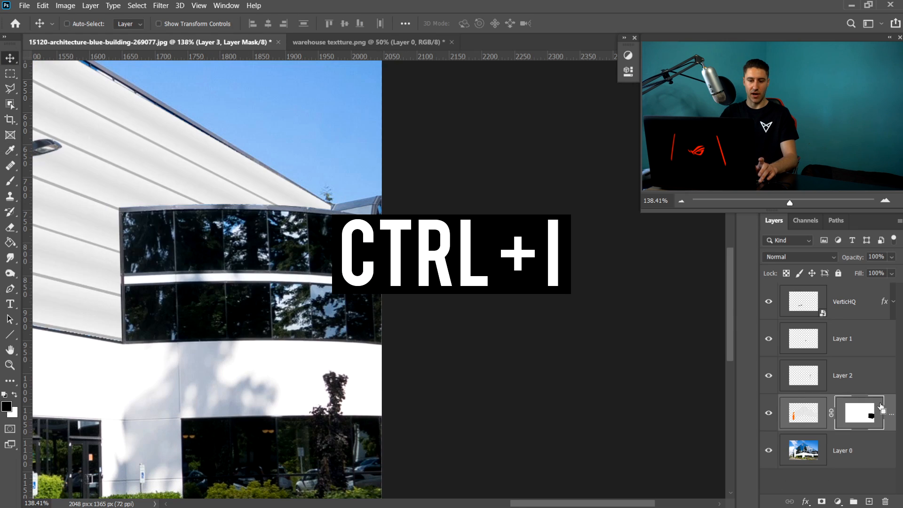
key(ctrl+i)
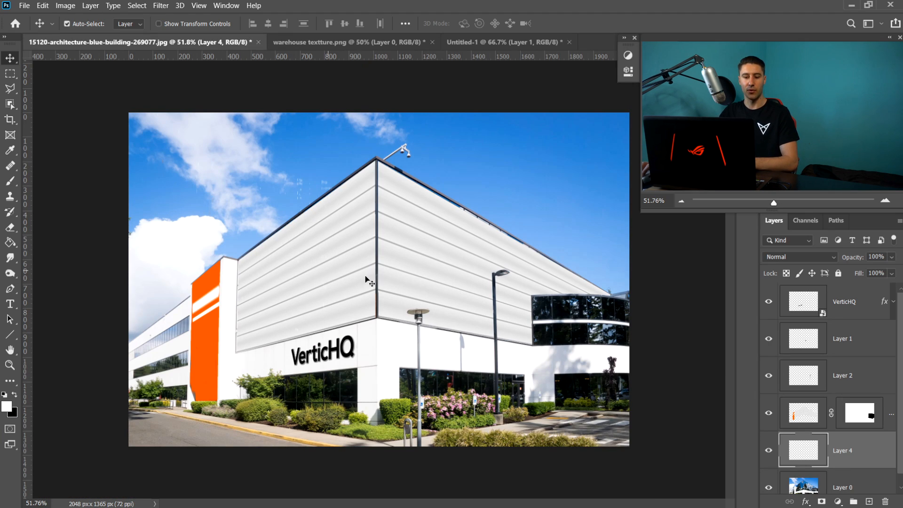
- In the Untitled-1 document, convert the gradient layer to a smart object and select the whole canvas
click(504, 42)
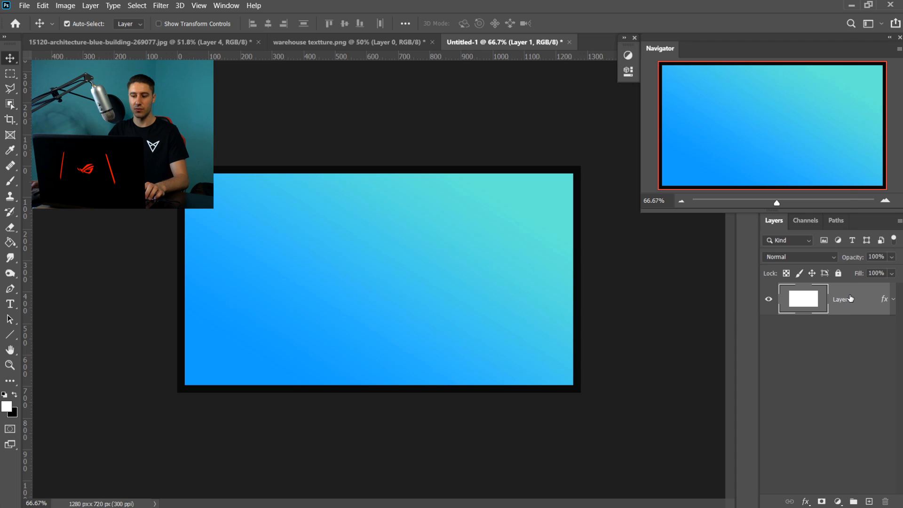
right_click(850, 298)
click(762, 177)
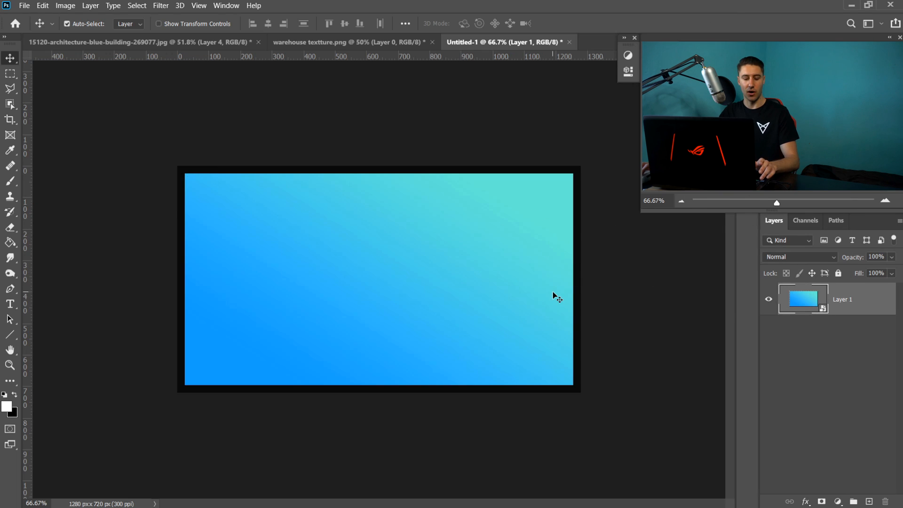
key(ctrl+a)
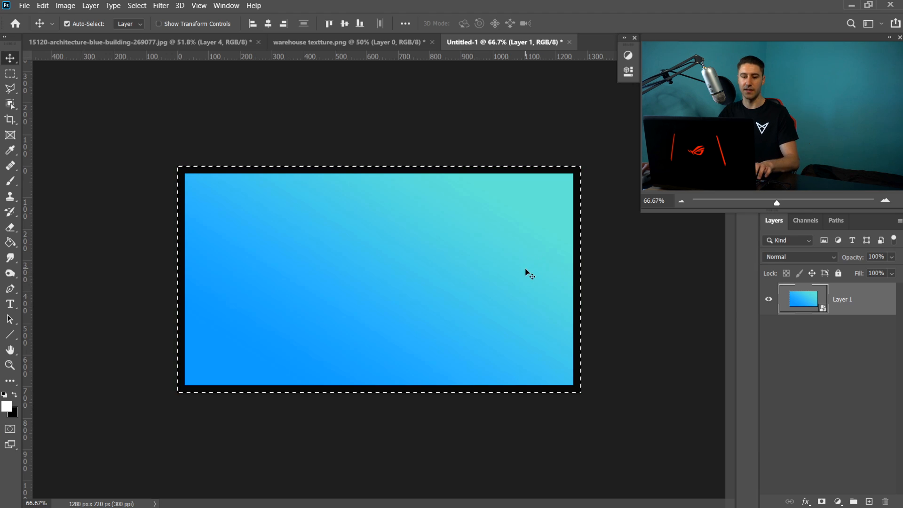
- Back in the building photo, add a new empty layer and open the Vanishing Point filter
click(120, 41)
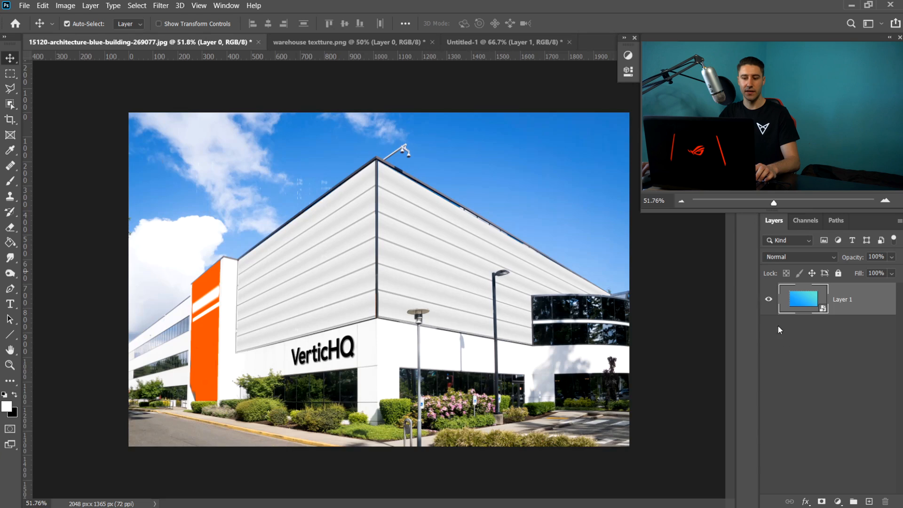
click(868, 501)
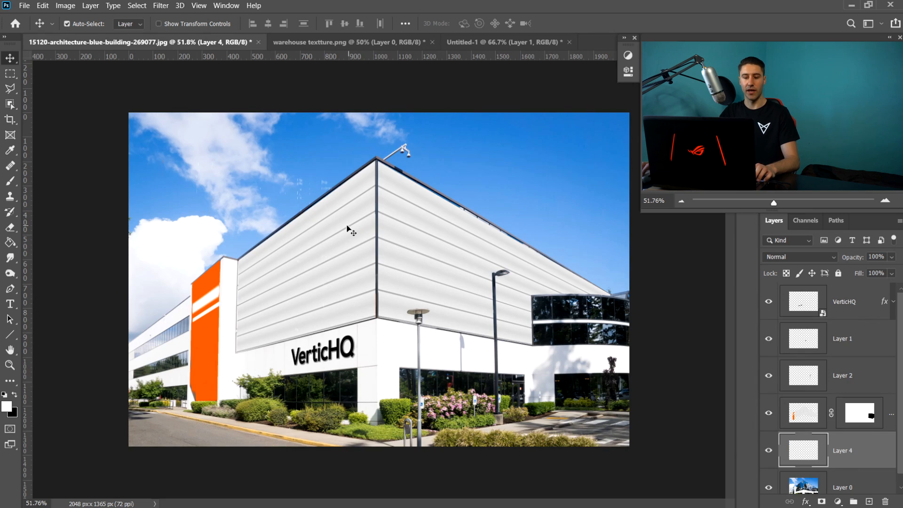
click(162, 6)
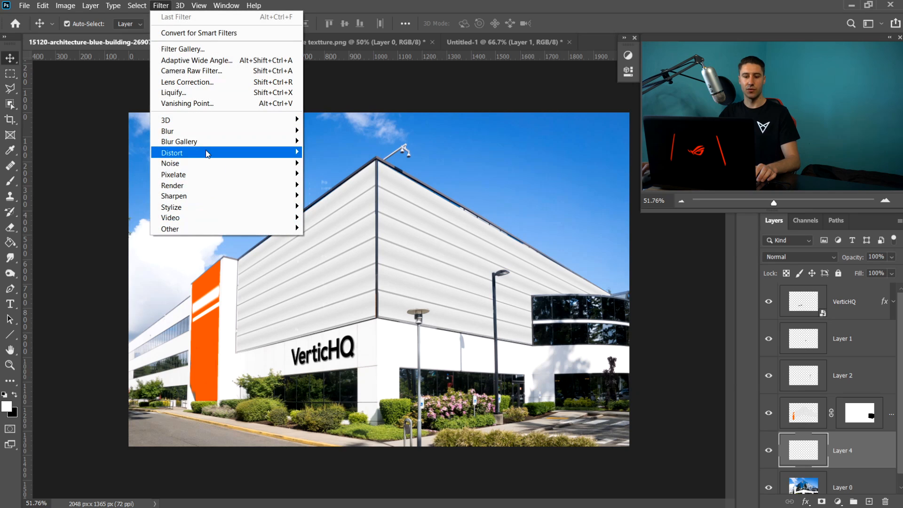
click(188, 104)
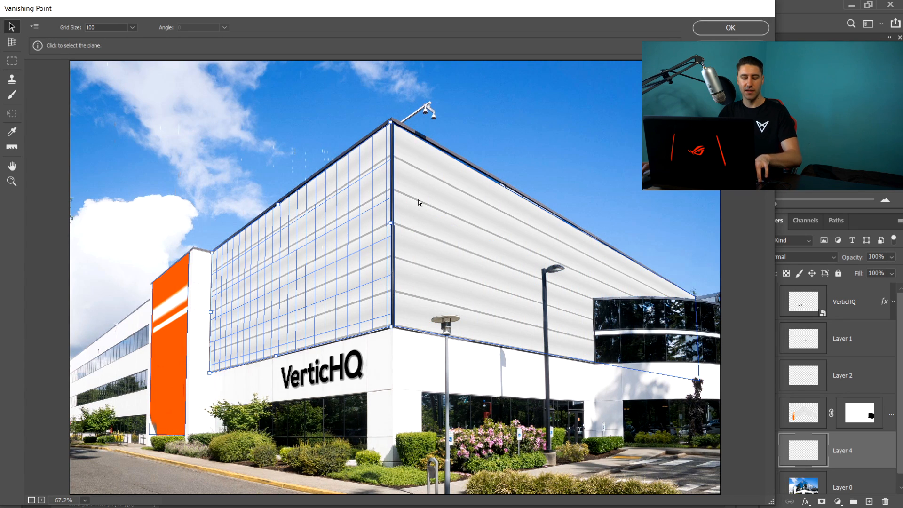
- Paste the gradient, shrink it and fit it as a narrow vertical panel on the left wall plane
key(ctrl+v)
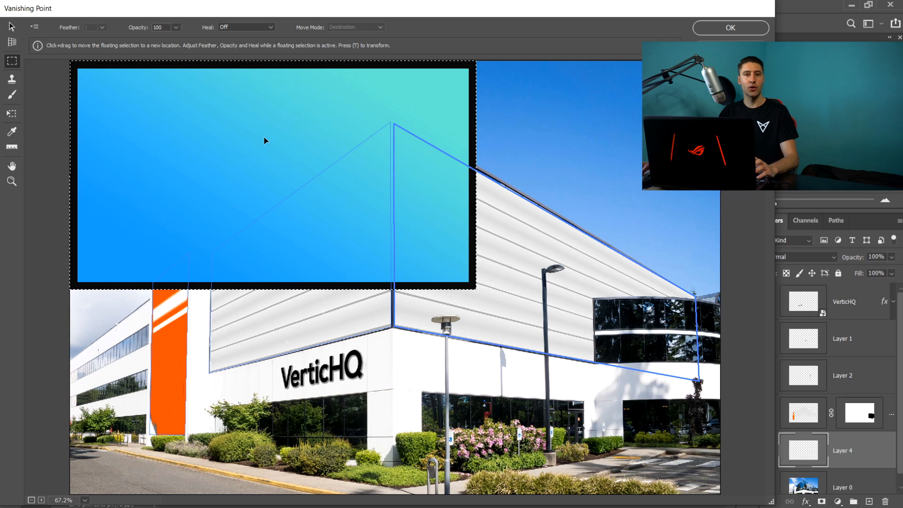
click(12, 113)
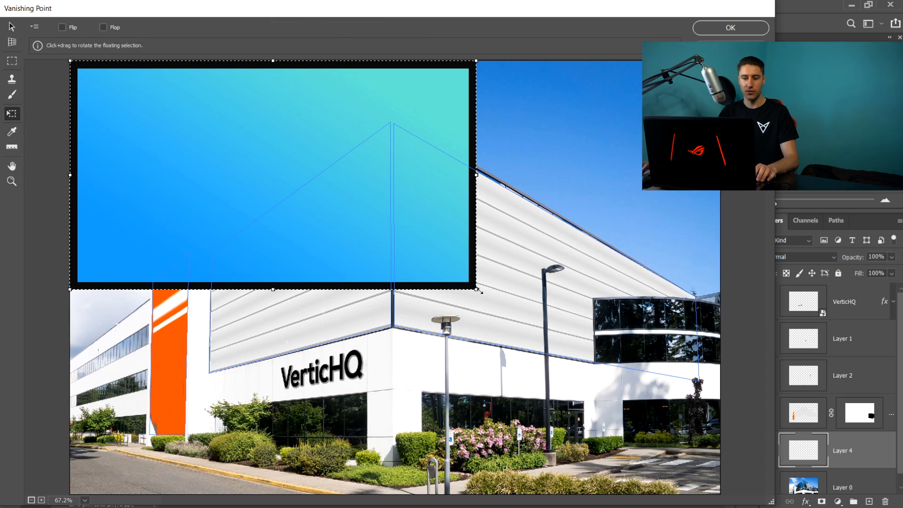
drag(476, 289, 175, 143)
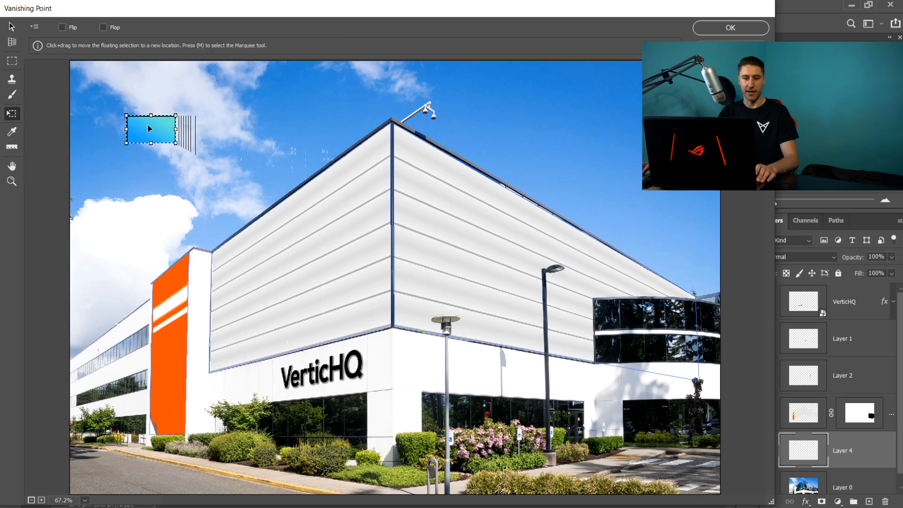
drag(198, 191, 353, 242)
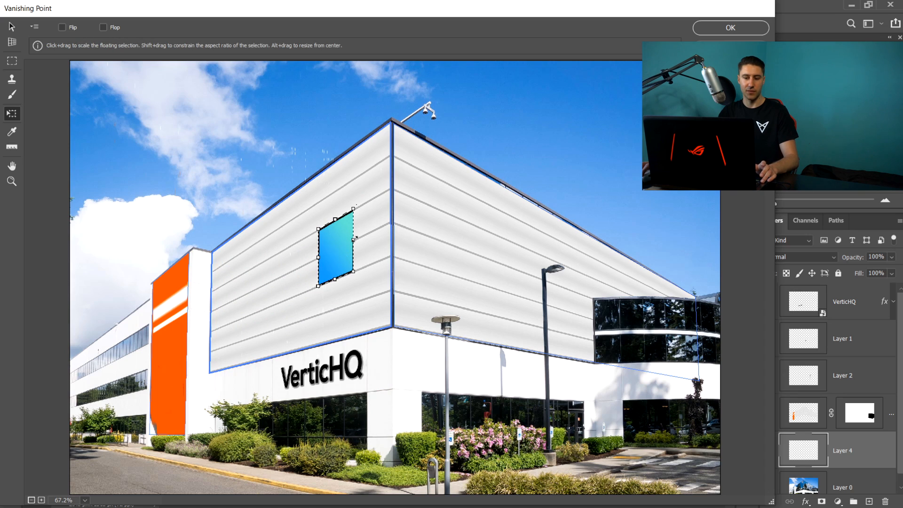
drag(354, 239, 349, 258)
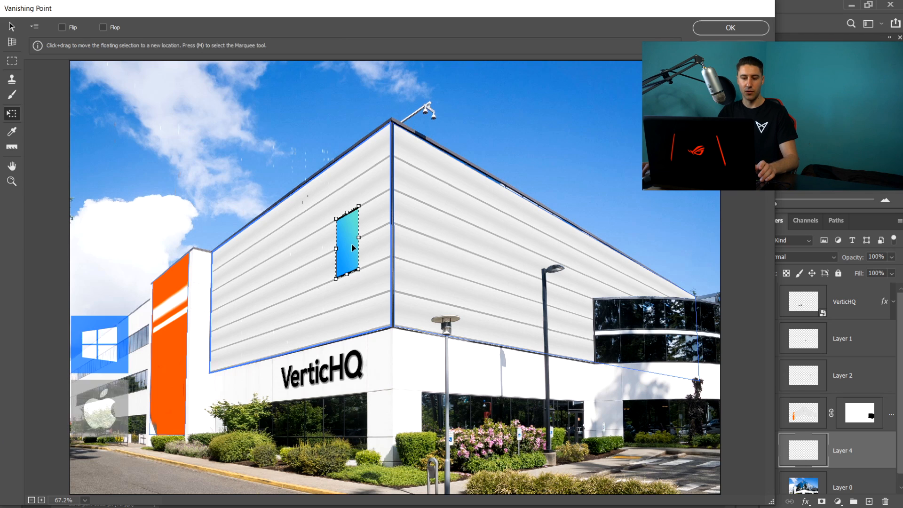
- Duplicate the gradient panel to the left and undo the duplication
ctrl+alt+drag(349, 244, 296, 250)
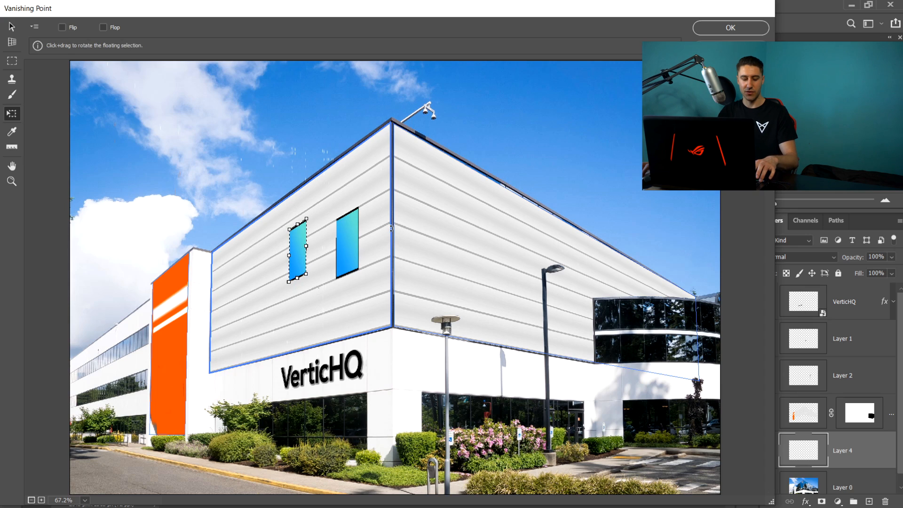
key(ctrl+z)
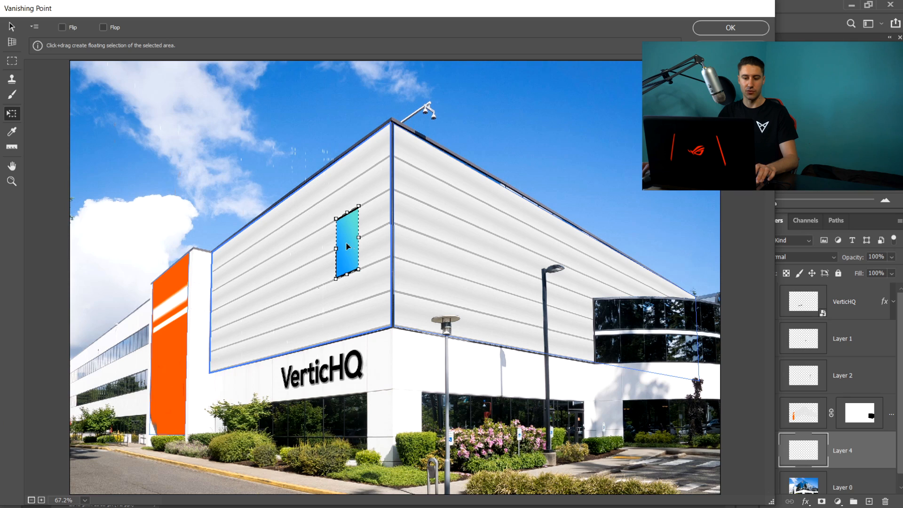
- Duplicate the panel leftward and repeat the duplication twice to form a row of four gradient windows
drag(346, 242, 315, 259)
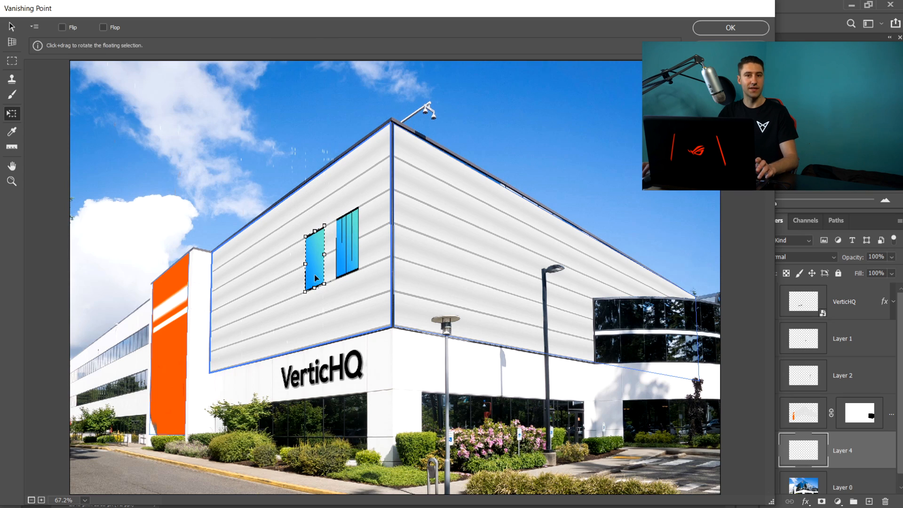
key(ctrl+shift+t)
key(ctrl+shift+t)
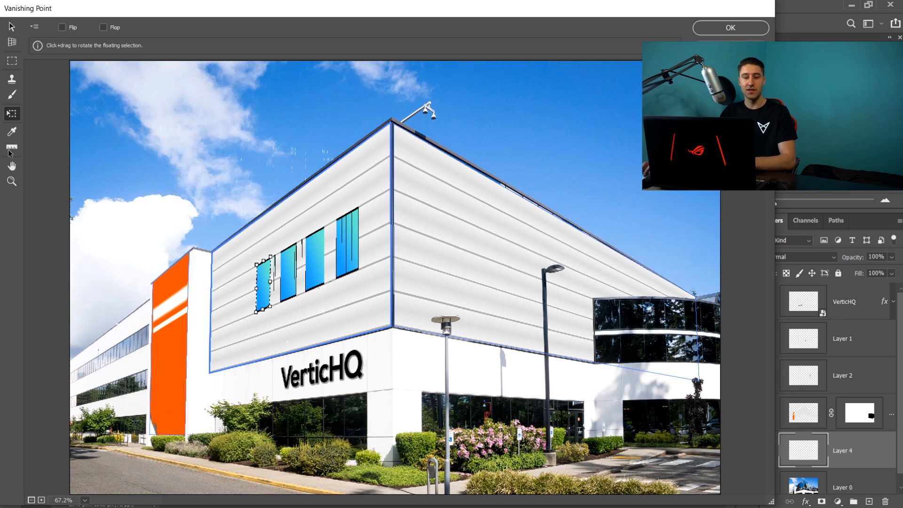
click(12, 181)
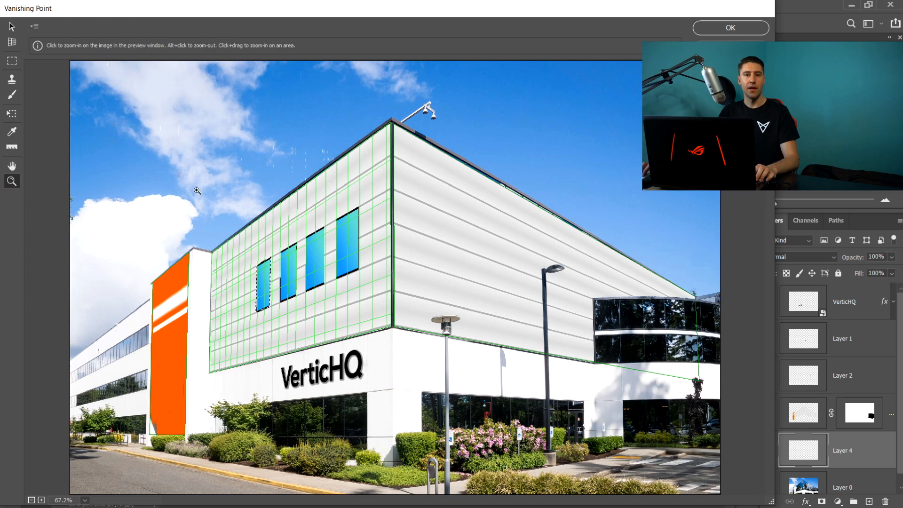
click(327, 232)
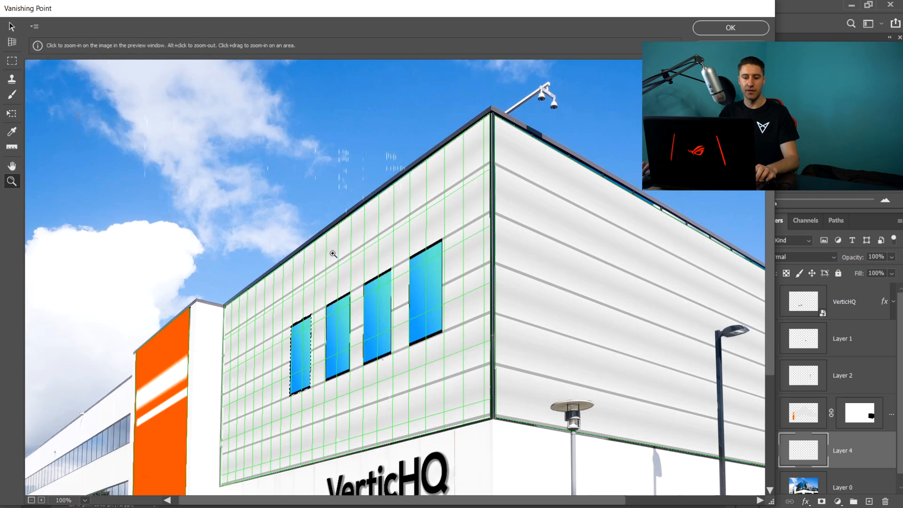
- Zoom in and measure the spacing between neighbouring gradient windows, then delete the measurement
click(399, 296)
scroll(353, 341, down, 3)
click(13, 149)
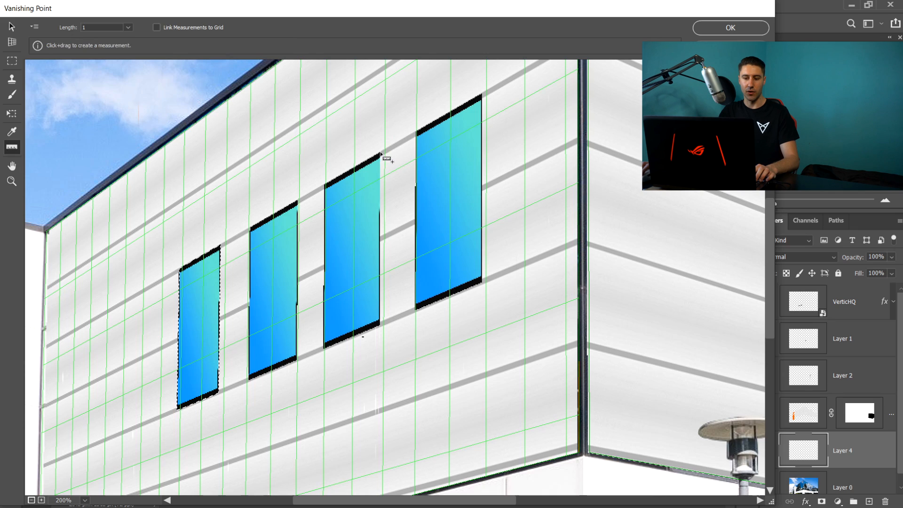
drag(380, 152, 416, 134)
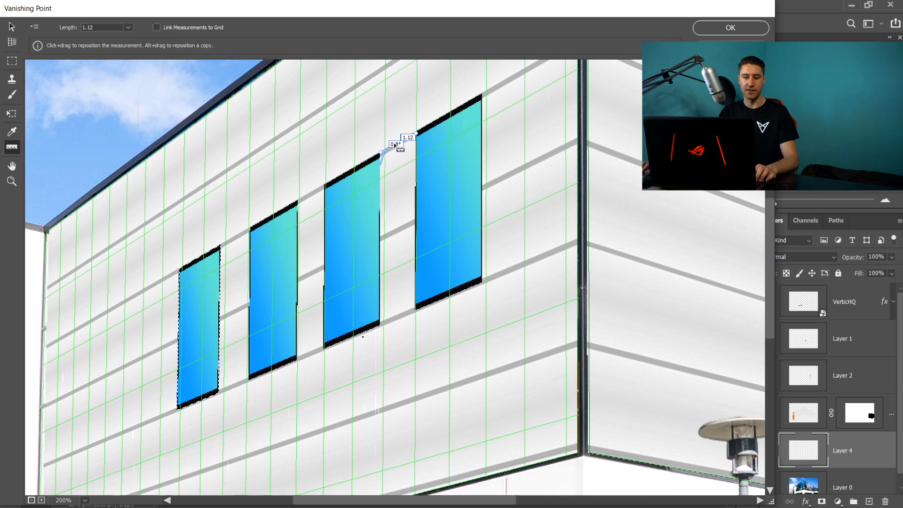
drag(399, 144, 311, 196)
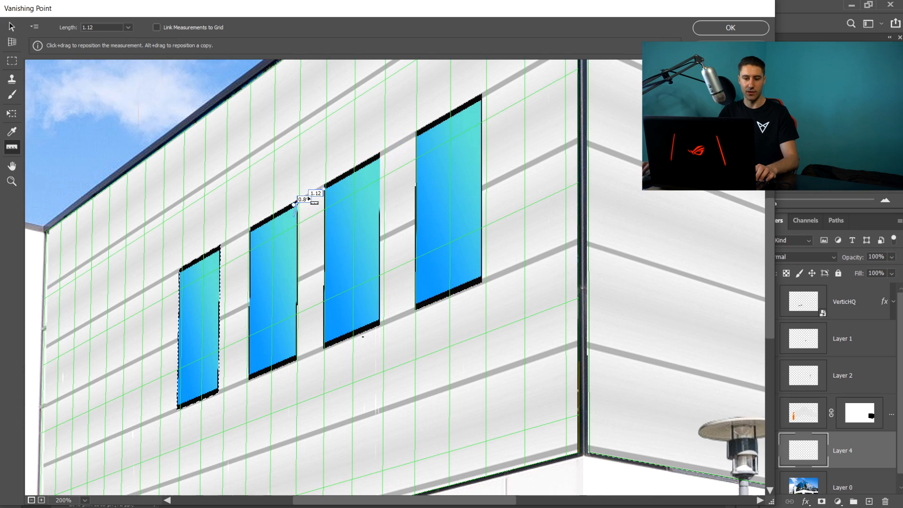
key(Delete)
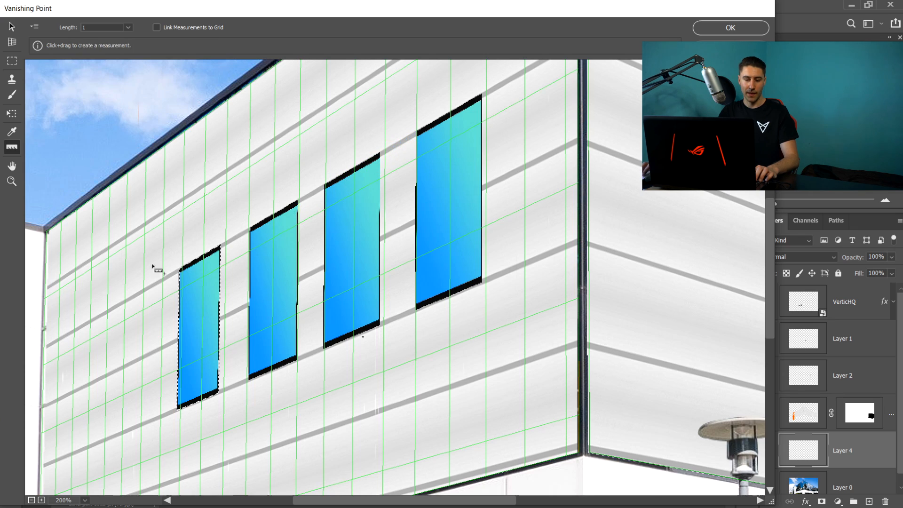
- Copy the leftmost gradient panel further left along the wall as a fifth window and nudge it into line
click(12, 118)
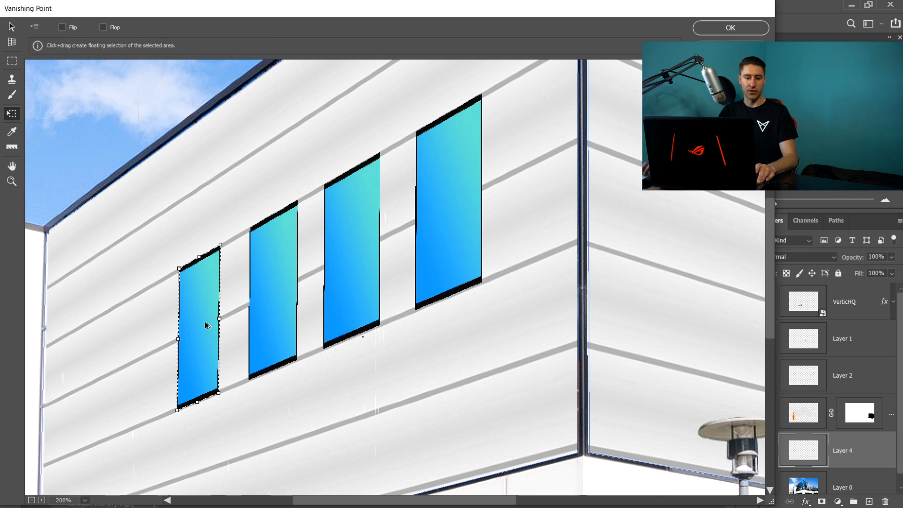
drag(208, 331, 133, 345)
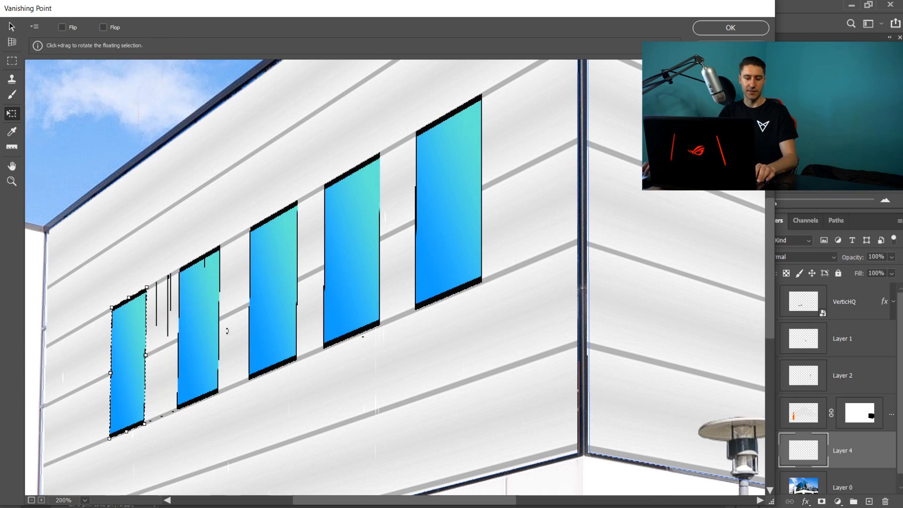
key(shift+Right)
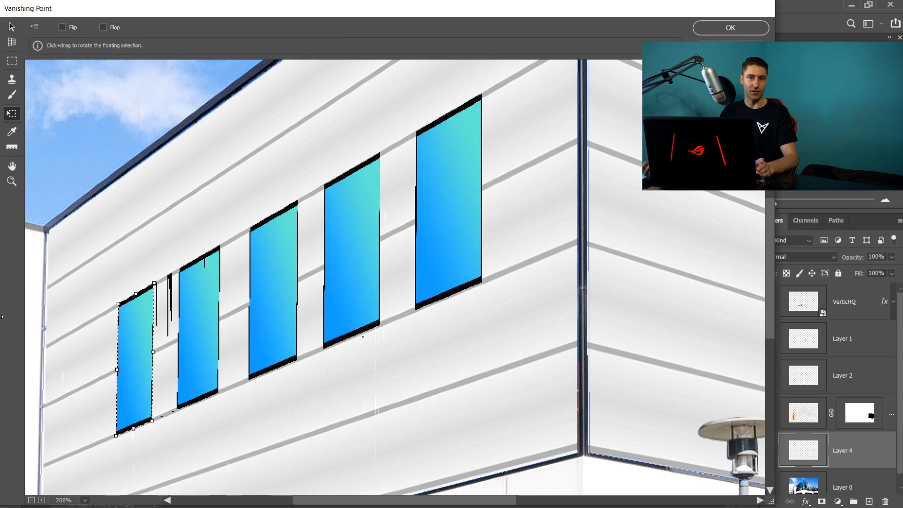
- Try the Flip and Flop options on the copied panel, switching both back off
click(62, 27)
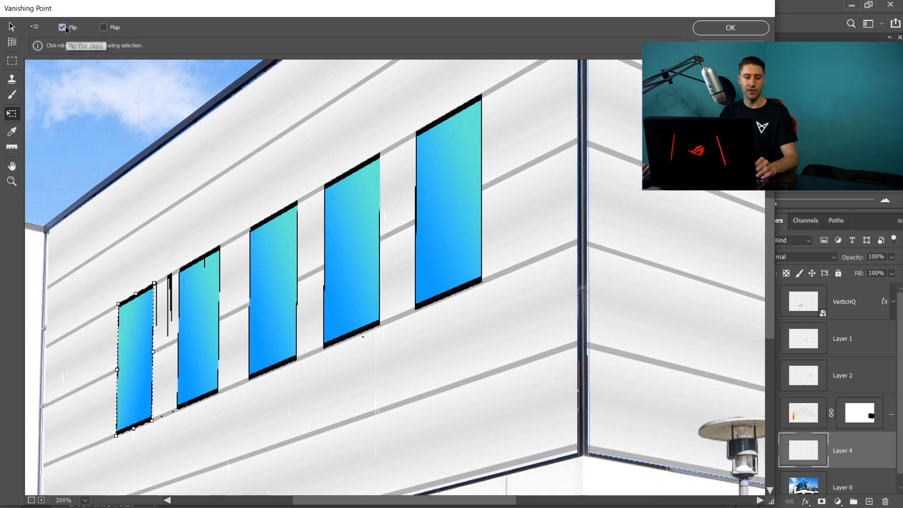
click(62, 27)
click(66, 28)
click(65, 28)
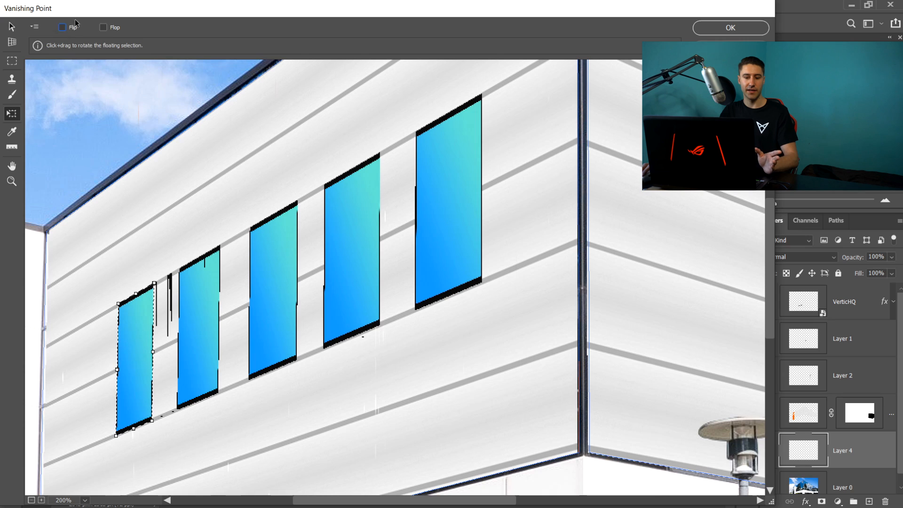
click(104, 28)
click(103, 28)
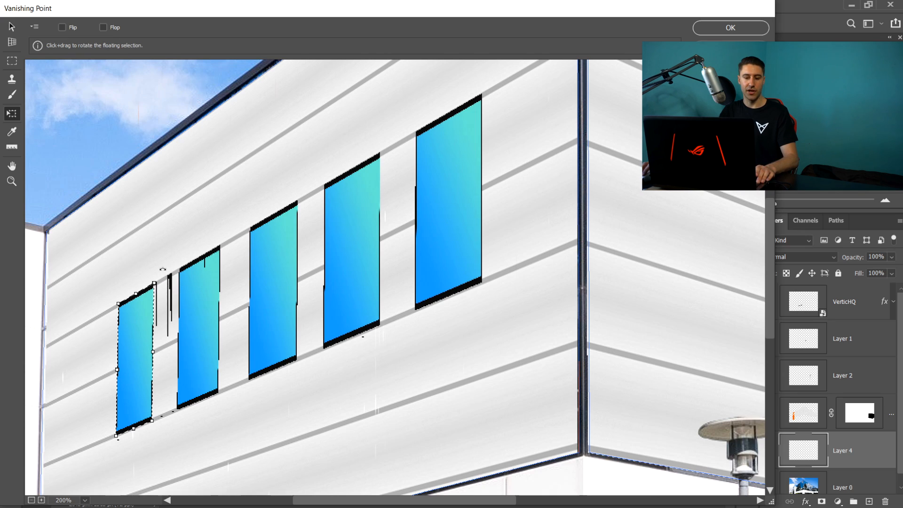
- Zoom out to fit the whole building in view to check the five-window row
drag(162, 269, 164, 329)
key(z)
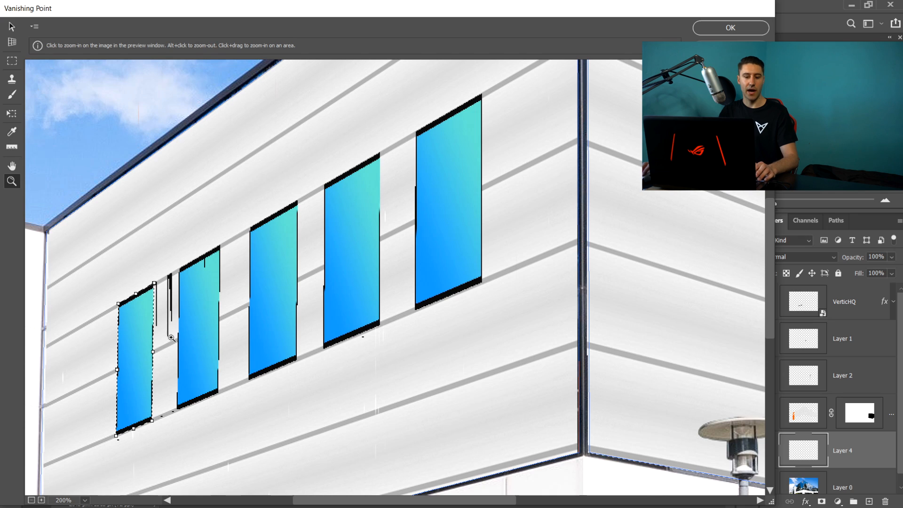
click(32, 501)
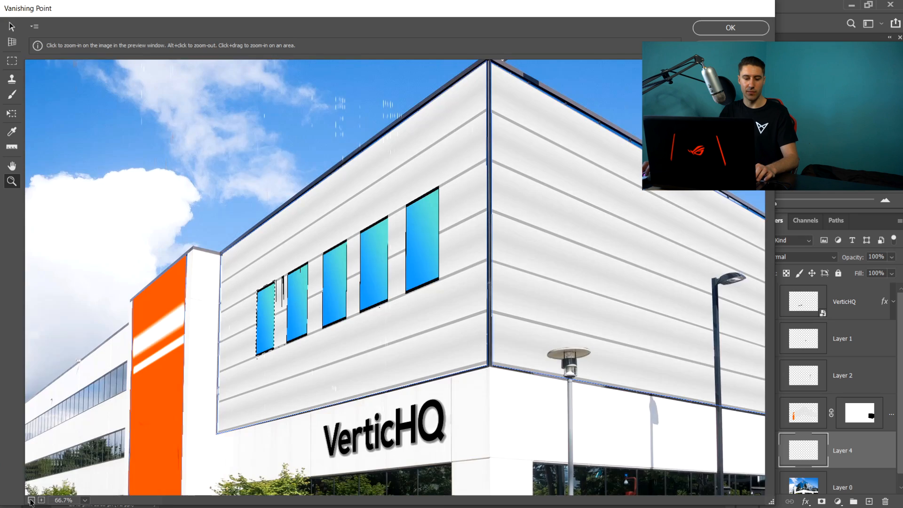
click(32, 500)
click(86, 500)
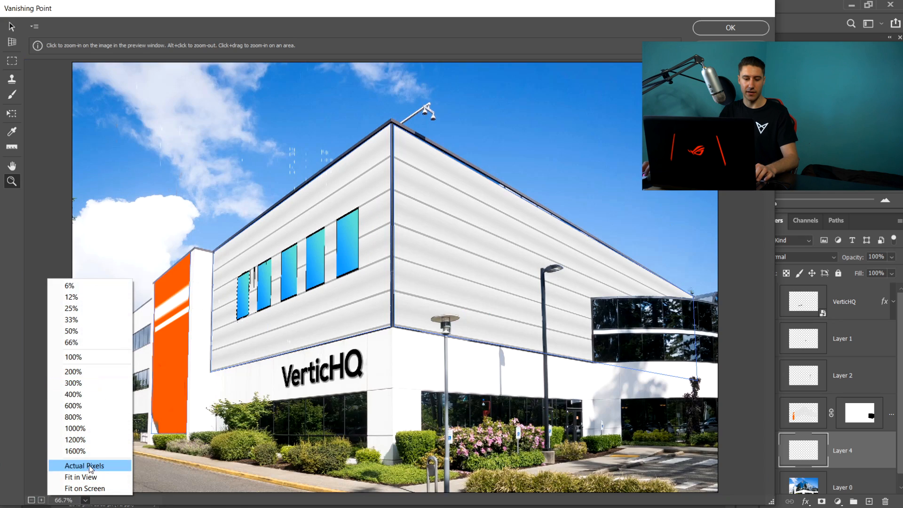
click(81, 477)
- Undo an accidental move of the fifth panel and apply the Vanishing Point filter
key(t)
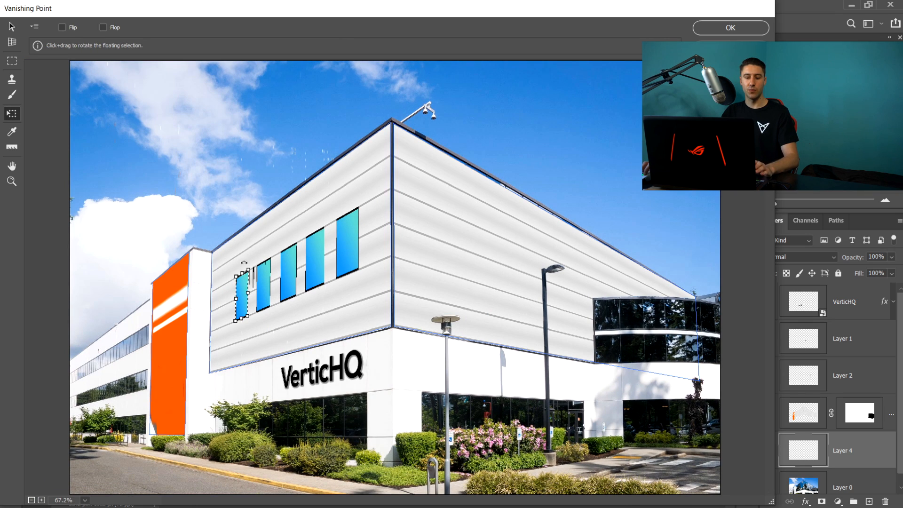
drag(242, 284, 390, 217)
key(ctrl+z)
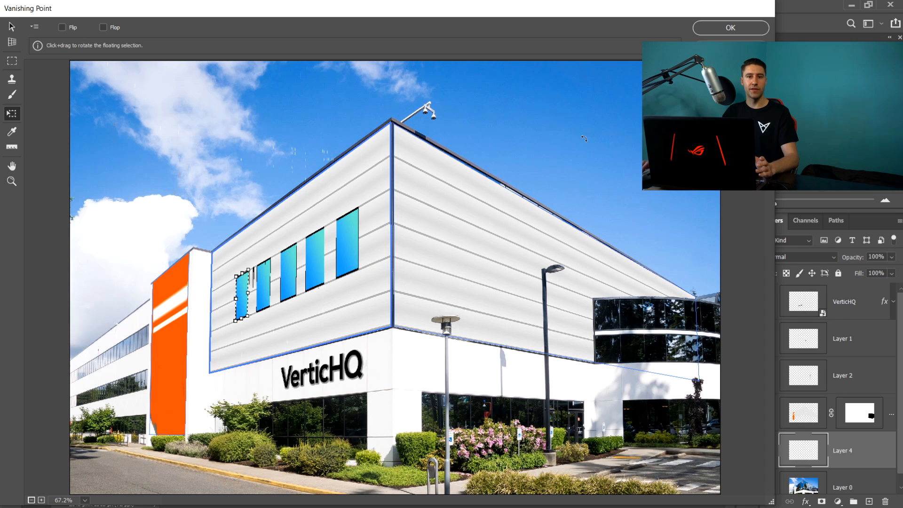
click(708, 29)
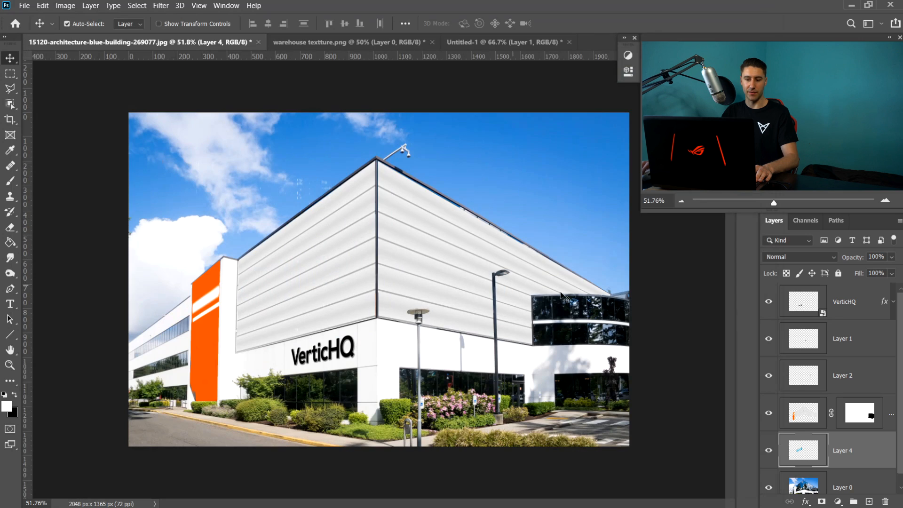
- Move Layer 4 up one level and place the warehouse texture dark image over the curved glass band
drag(845, 453, 829, 408)
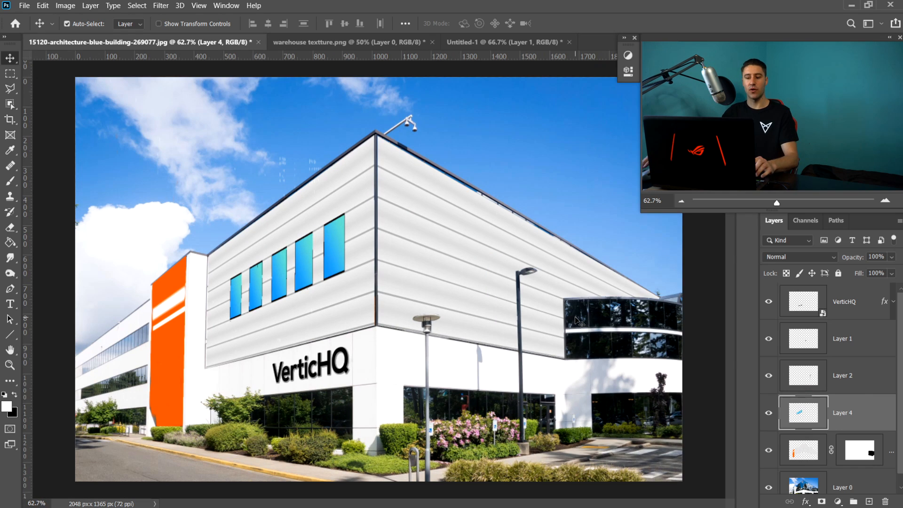
scroll(672, 334, up, 5)
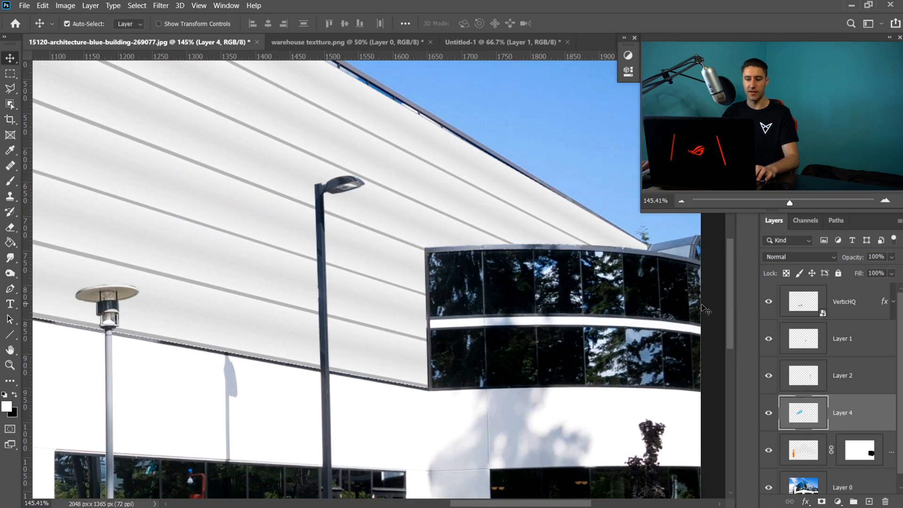
drag(688, 311, 614, 296)
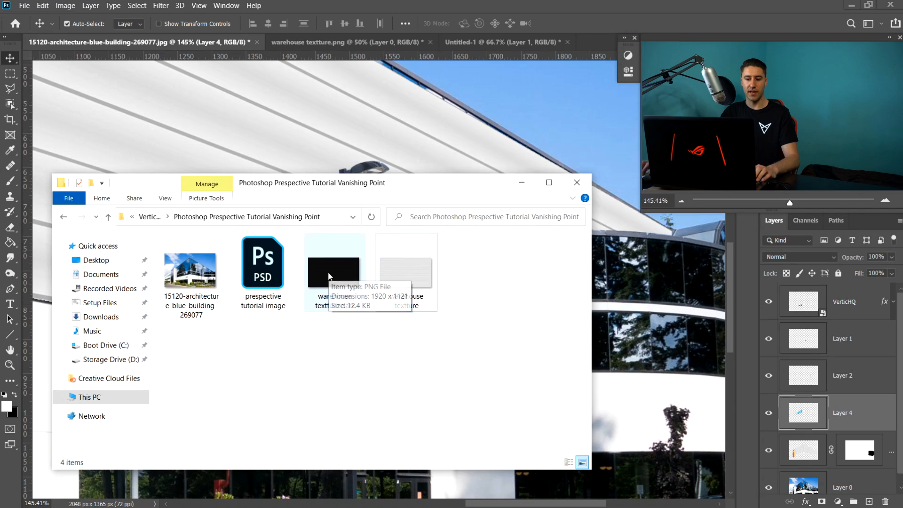
drag(329, 273, 394, 159)
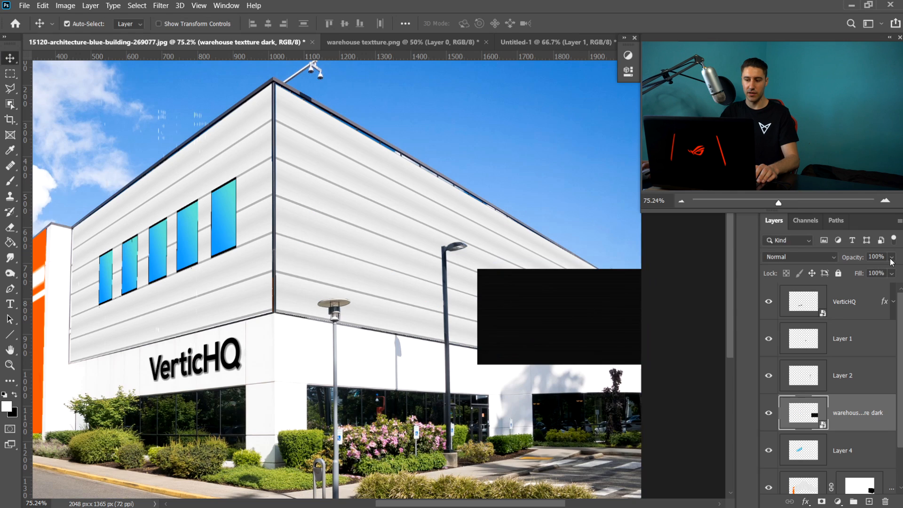
- Lower the texture's opacity to 50% and warp it so it matches the curved glass band's outline
click(890, 273)
drag(876, 271, 870, 272)
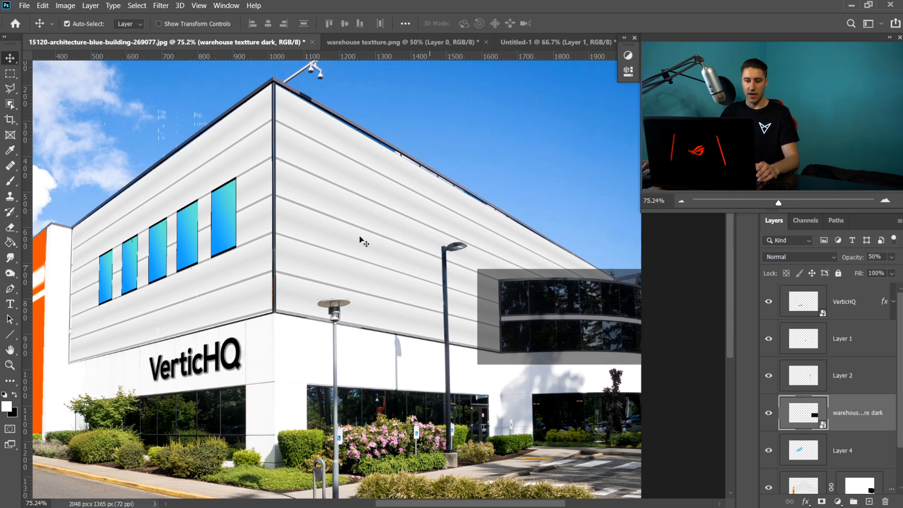
click(46, 8)
mouse_move(92, 265)
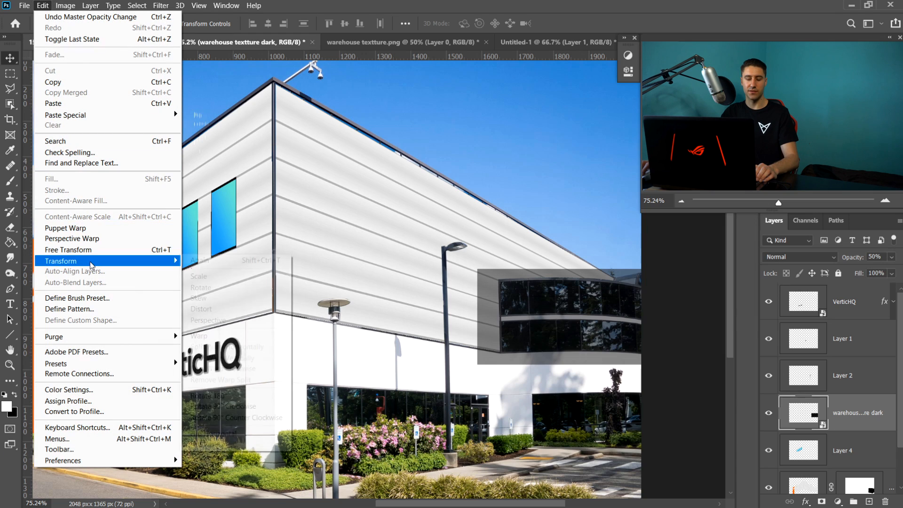
click(205, 335)
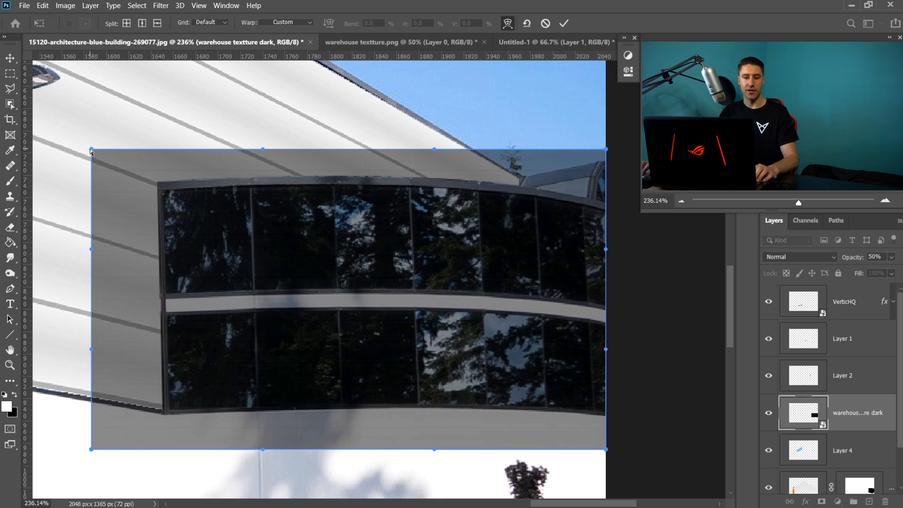
drag(91, 150, 164, 194)
drag(605, 149, 605, 211)
drag(261, 150, 282, 187)
drag(282, 187, 283, 188)
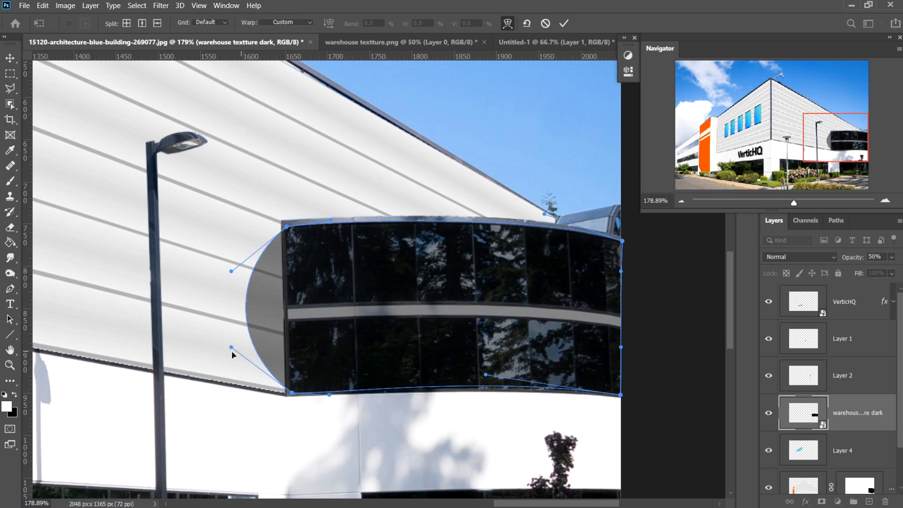
drag(231, 347, 291, 344)
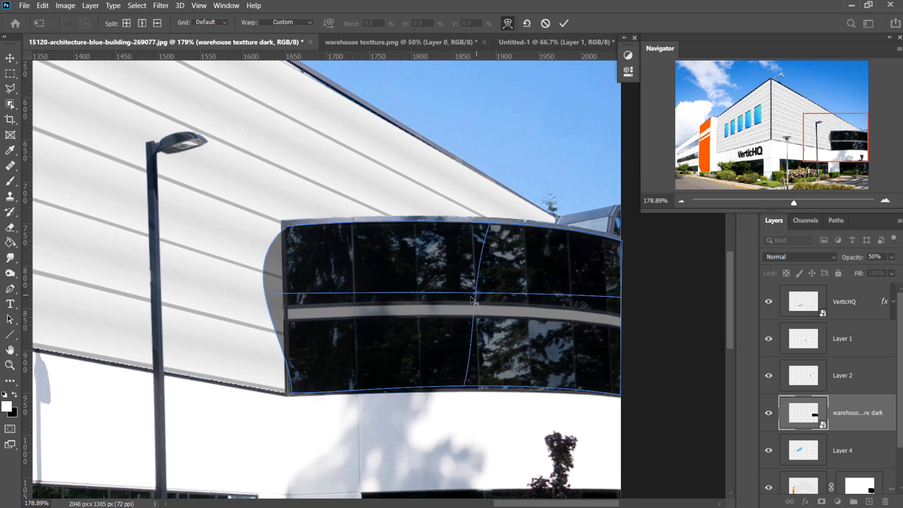
drag(231, 271, 287, 285)
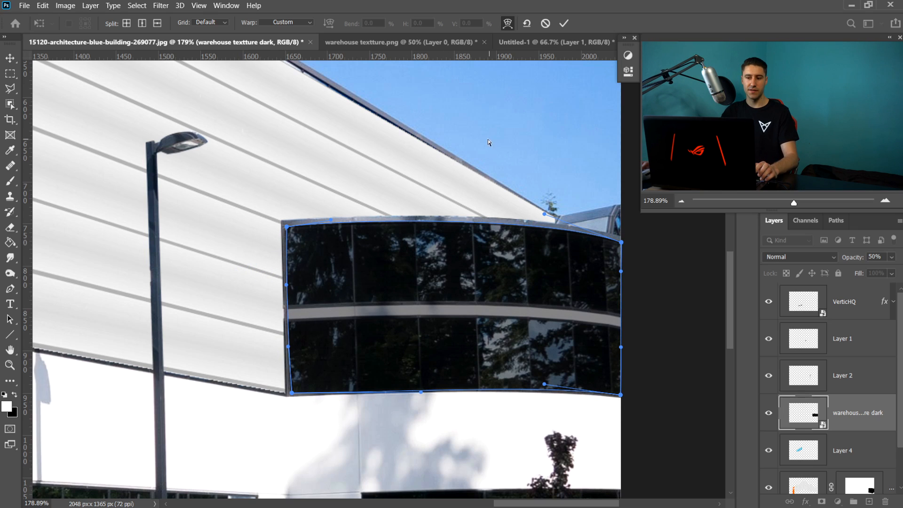
click(564, 24)
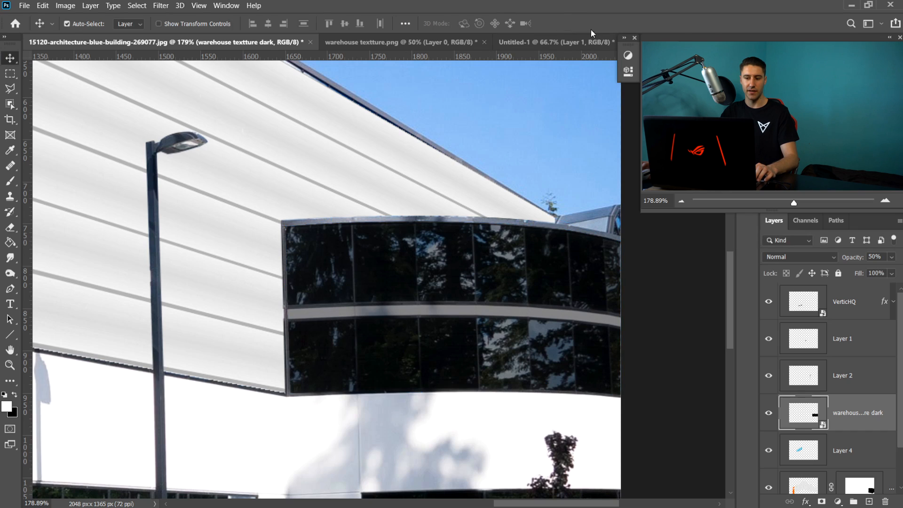
- Restore the warped texture layer's opacity to 100%
click(892, 257)
drag(868, 271, 896, 270)
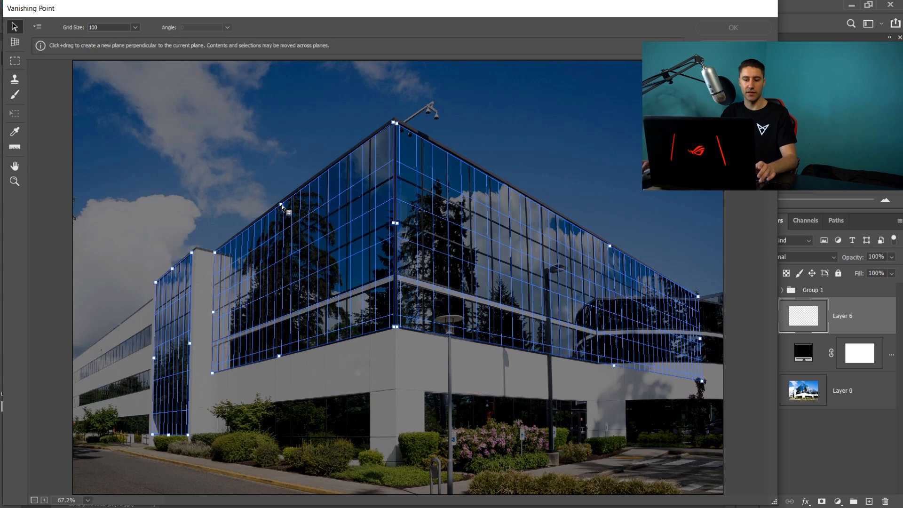
- In Vanishing Point on the glass building photo, pull a perpendicular plane up from the left roof edge
drag(281, 205, 200, 163)
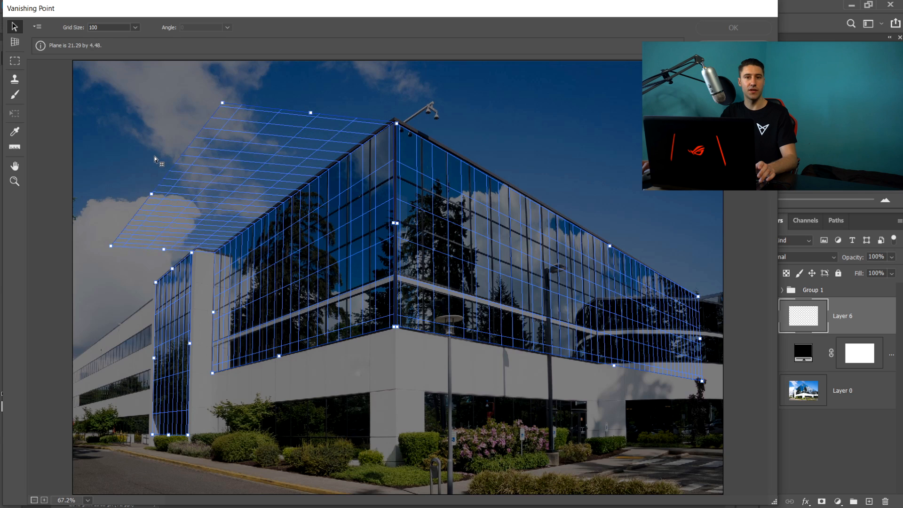
drag(140, 162, 140, 162)
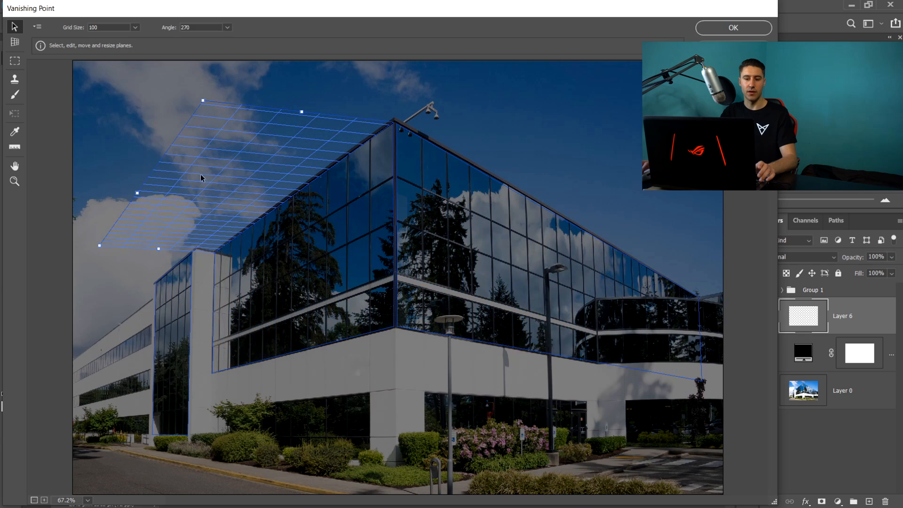